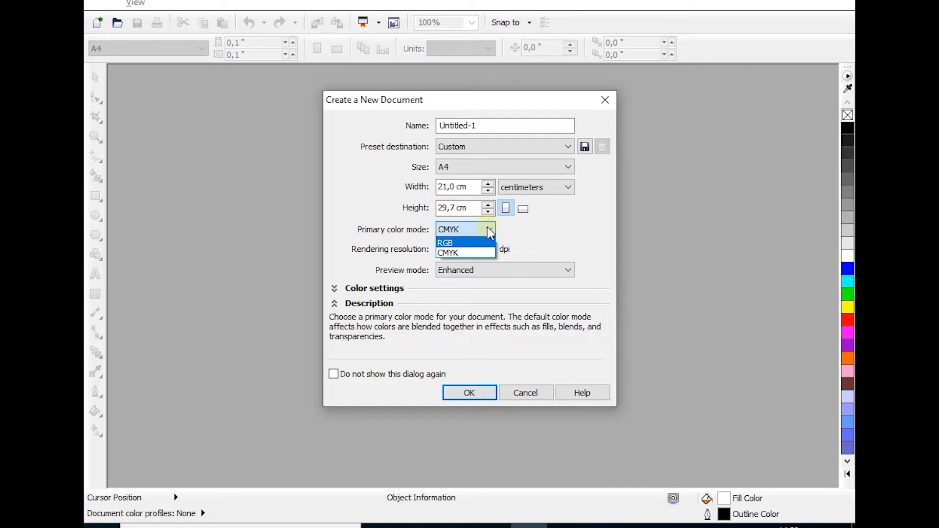
Create a new A4 portrait document, 21.0 cm wide and 29.7 cm high
click(469, 393)
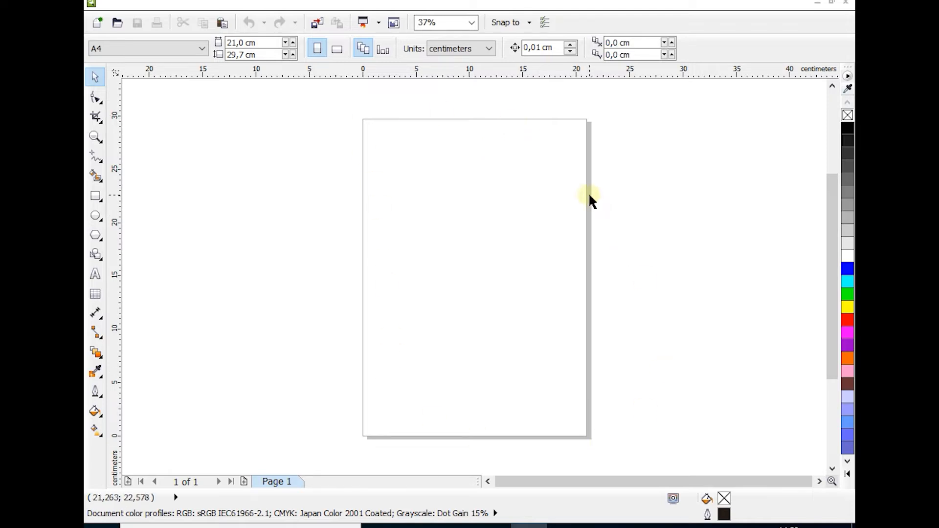
Switch to File Explorer and look at the ju1 and Capture image files in the Downloads folder
click(418, 526)
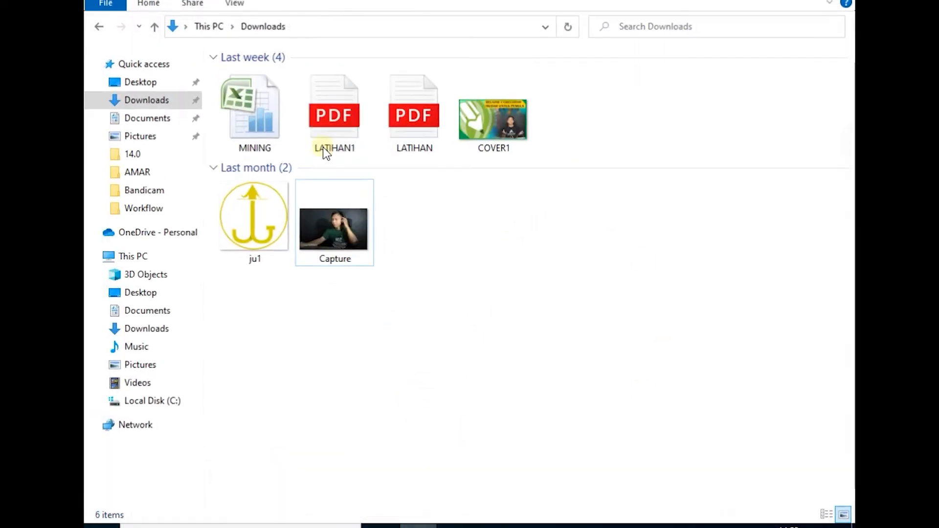
drag(402, 294, 250, 241)
click(314, 245)
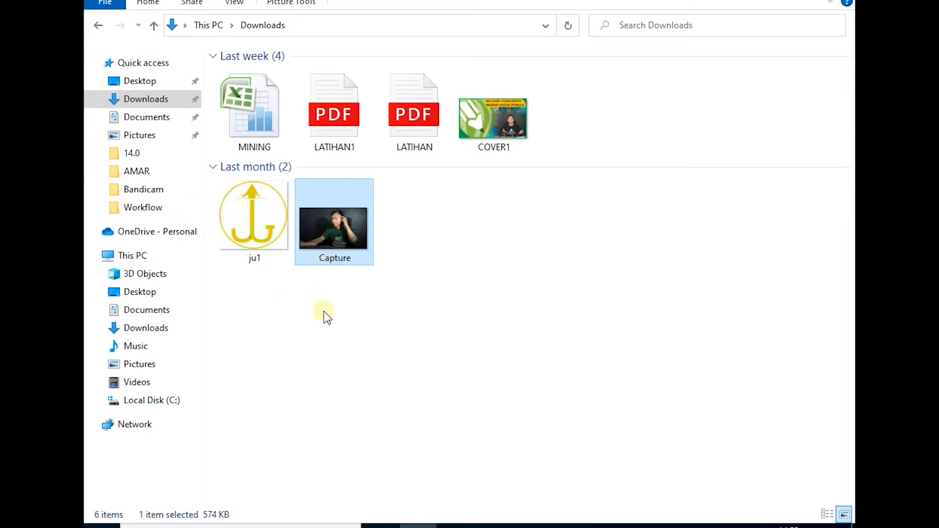
drag(351, 300, 278, 258)
drag(354, 308, 269, 241)
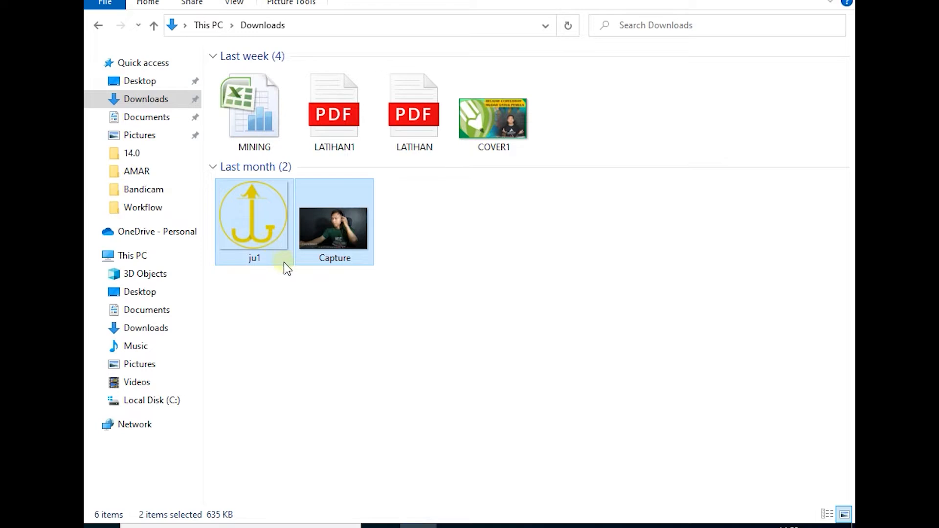
click(250, 213)
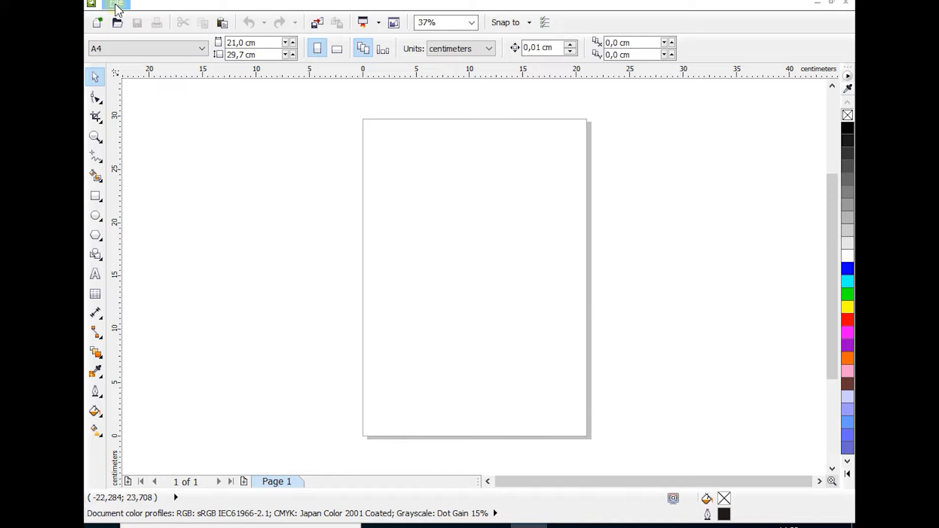
Import the Capture image from Downloads and place it across the upper part of the page, about 19.3 cm wide
click(117, 4)
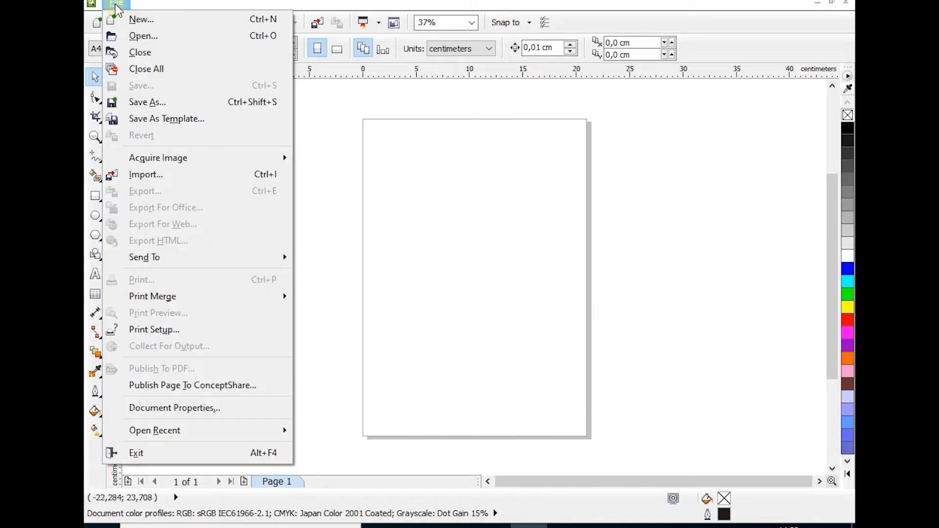
click(162, 174)
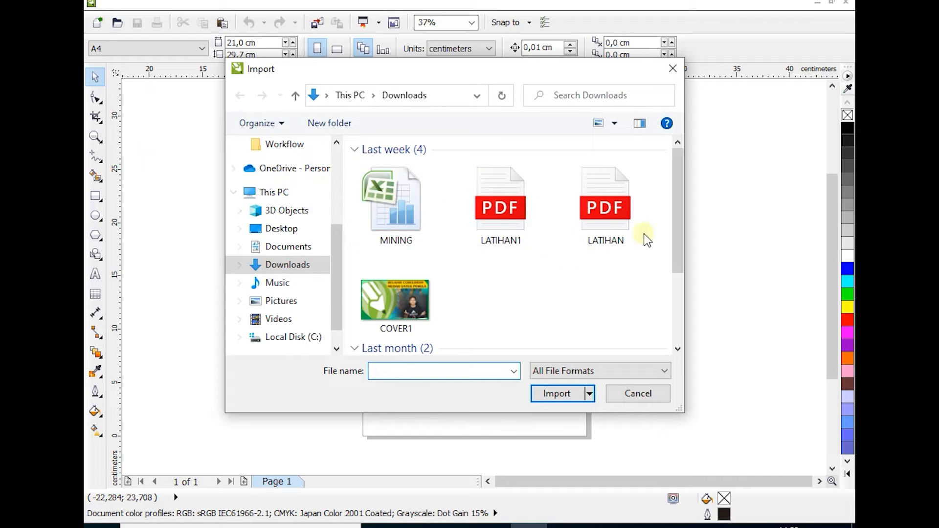
drag(674, 210, 654, 341)
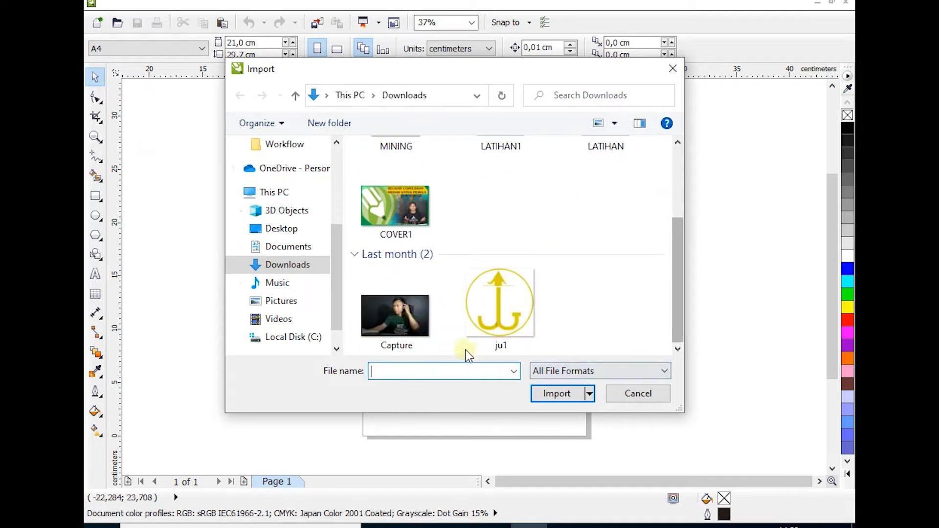
click(391, 313)
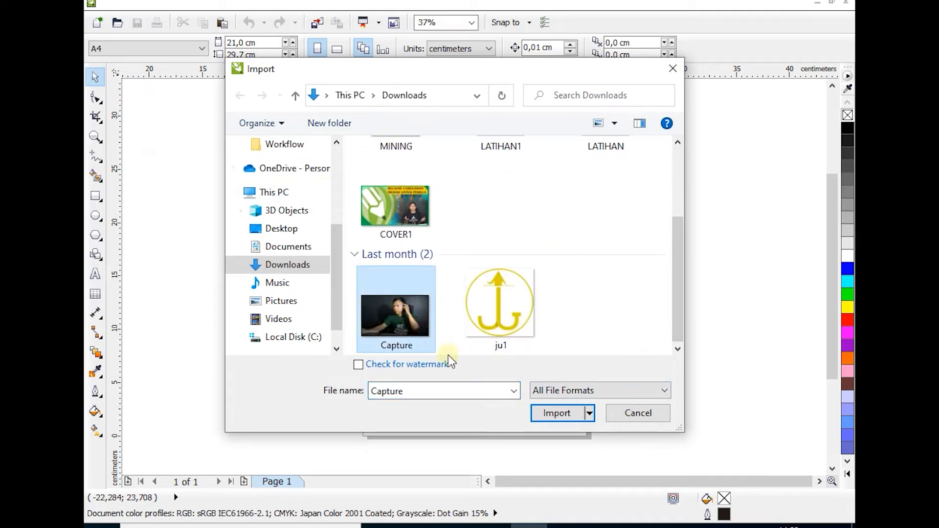
click(548, 418)
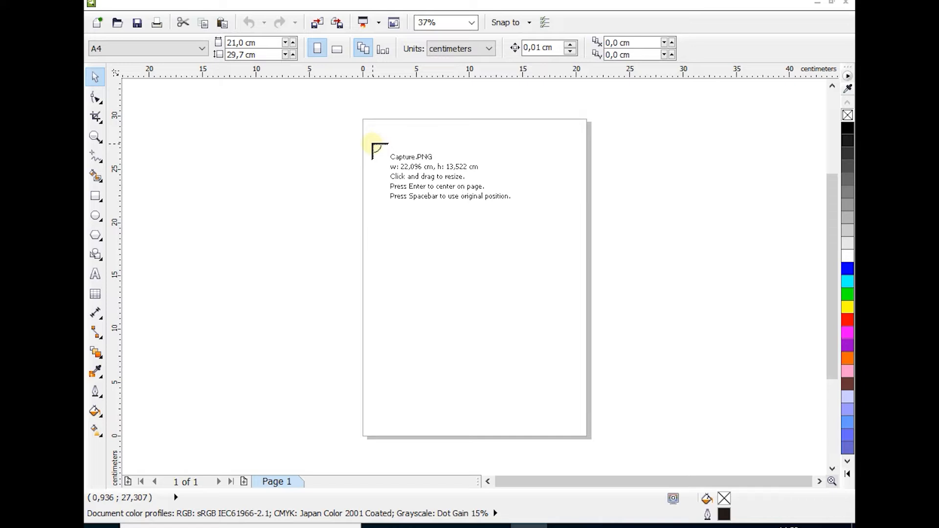
drag(373, 144, 577, 359)
click(568, 342)
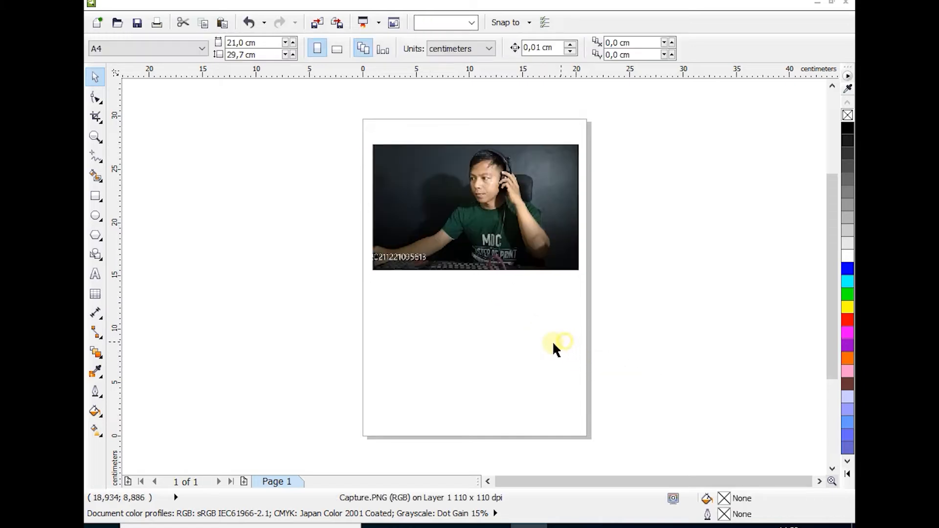
Bring the ju1 logo from the Downloads folder in File Explorer onto the CorelDRAW page, over the imported photo
click(418, 526)
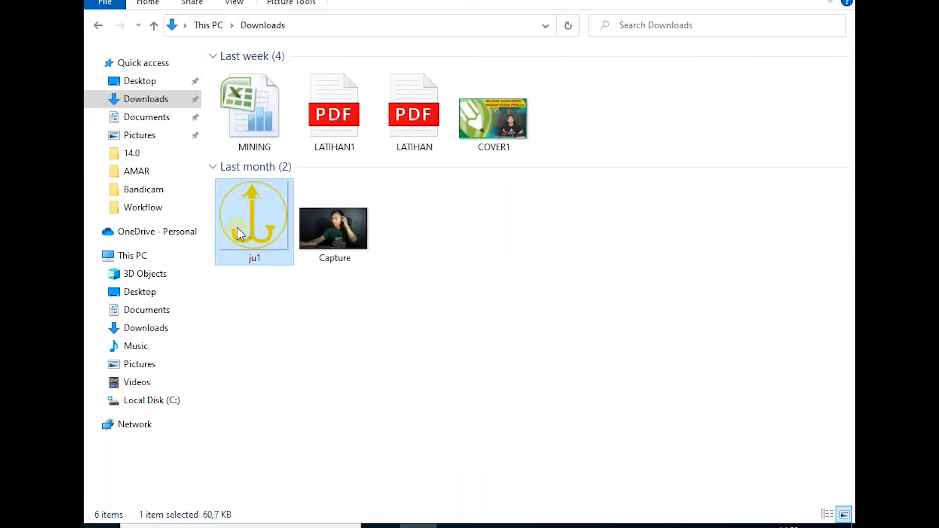
drag(237, 213, 296, 243)
drag(419, 218, 434, 234)
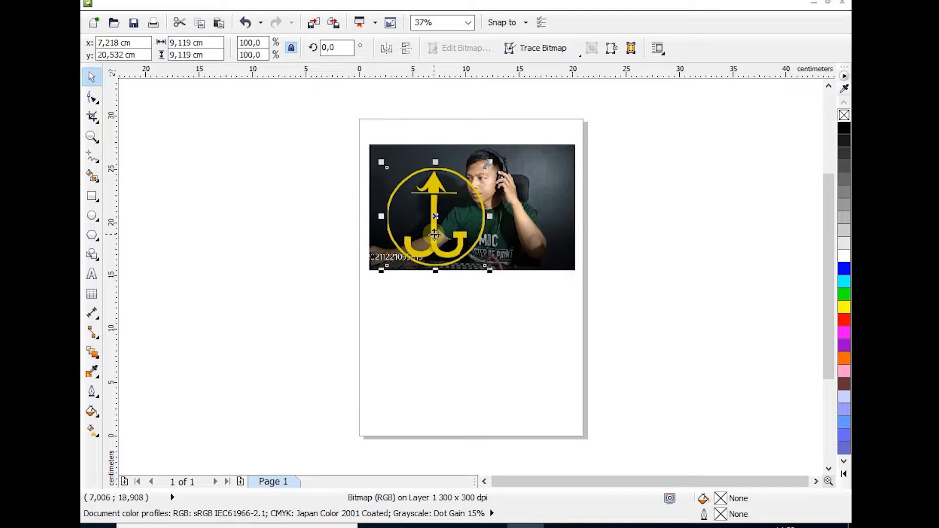
Shrink the ju1 logo to about 4.8 × 4.8 cm and move it off the page beside the photo
drag(489, 272, 404, 191)
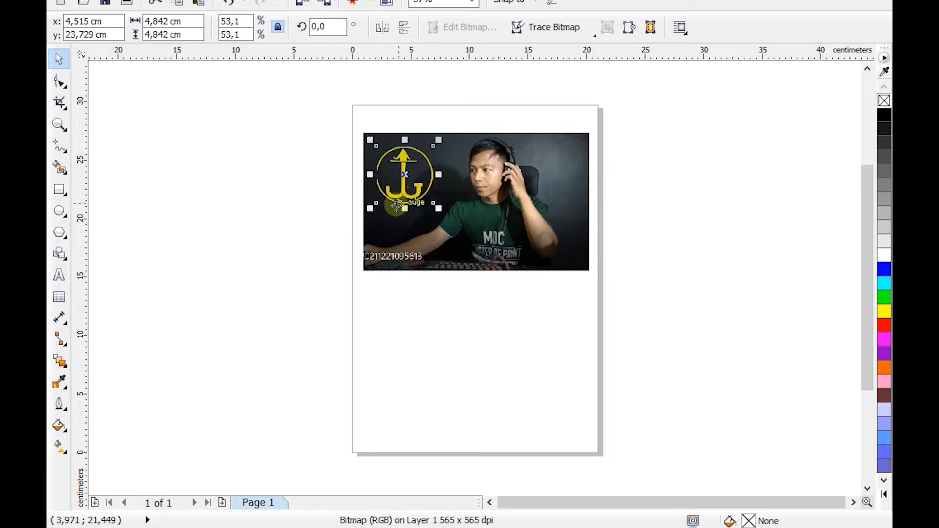
drag(406, 189, 300, 164)
Reposition the Capture photo near the top of the page and enlarge it to about 19.9 × 12.2 cm
click(425, 189)
drag(440, 212, 438, 201)
click(439, 200)
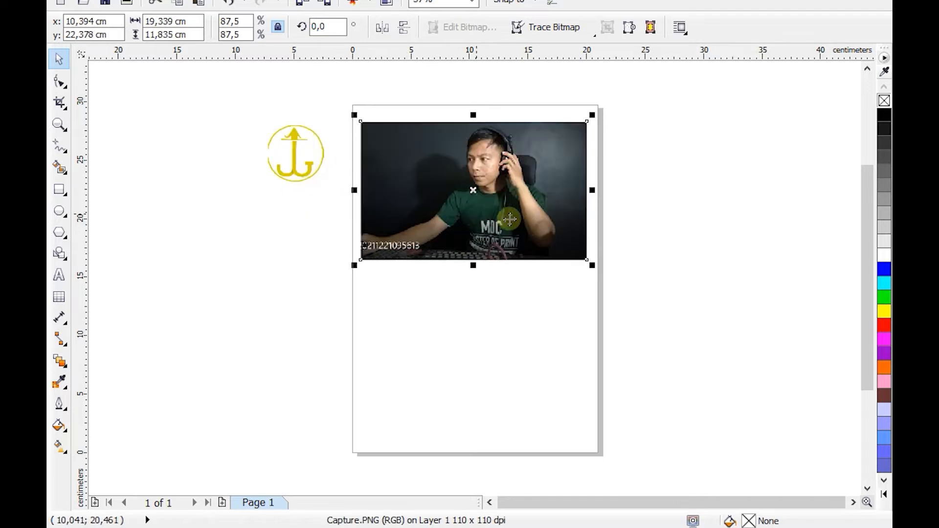
click(542, 237)
drag(542, 238, 542, 250)
click(607, 271)
click(558, 243)
drag(593, 274, 599, 288)
click(650, 301)
click(497, 230)
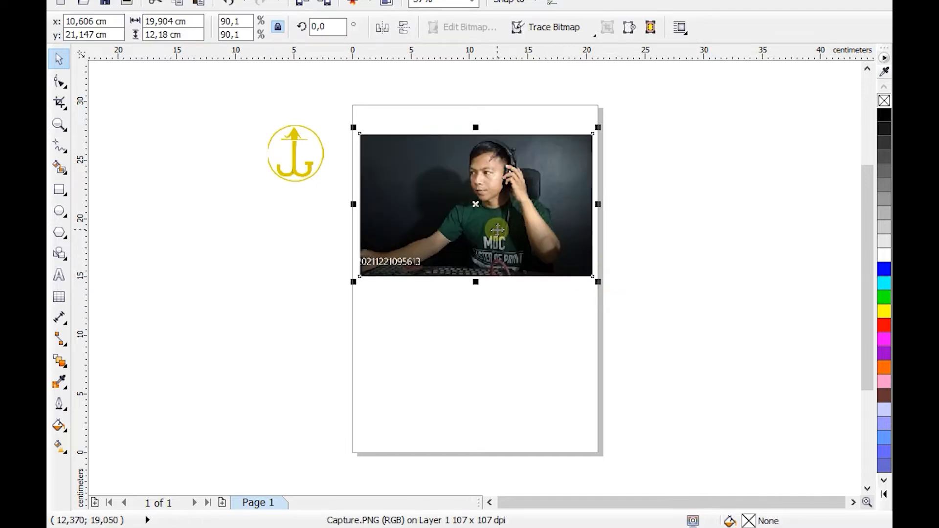
click(620, 259)
click(538, 236)
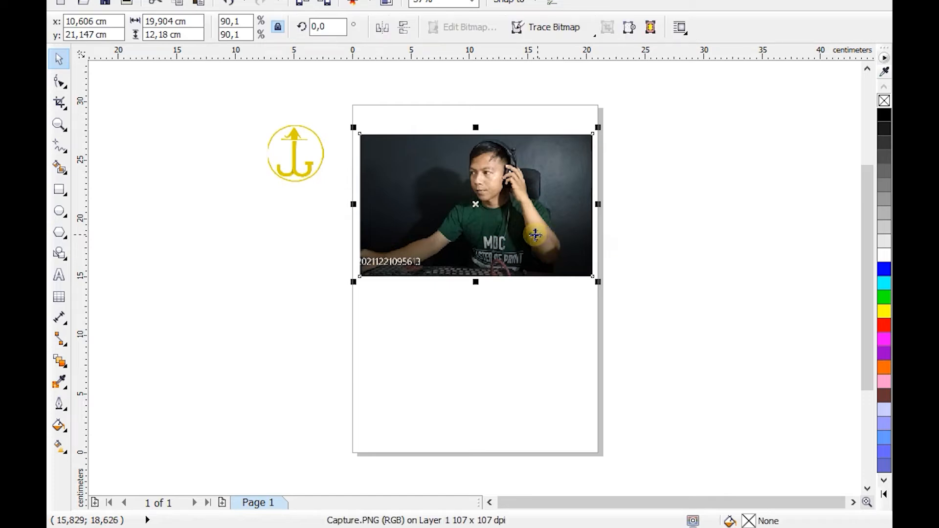
Crop the photo's left side with the Shape tool, moving both left corner nodes inward by about 5.3 cm
click(60, 84)
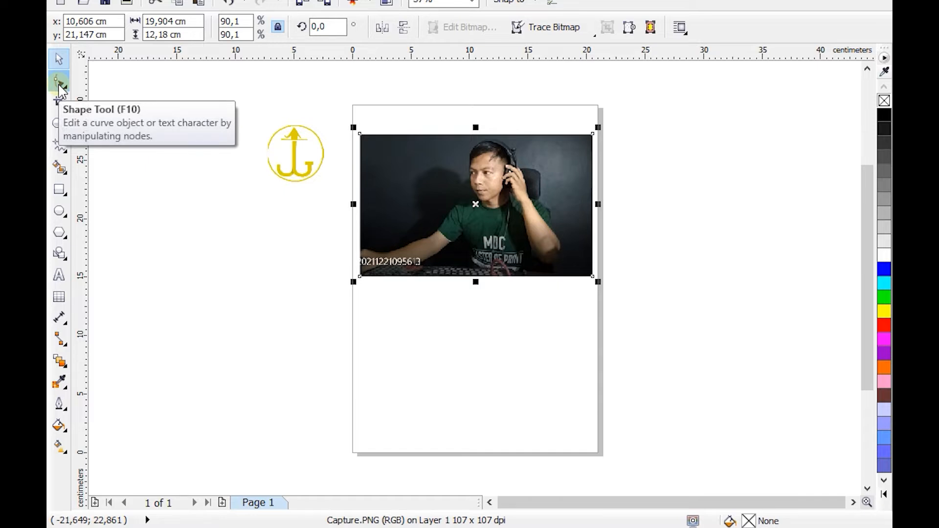
click(60, 85)
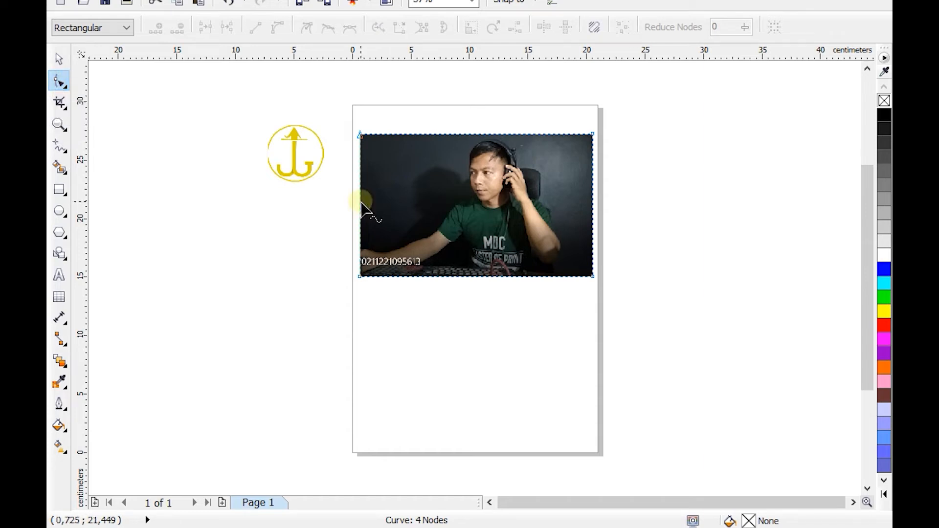
click(361, 135)
click(592, 277)
click(592, 134)
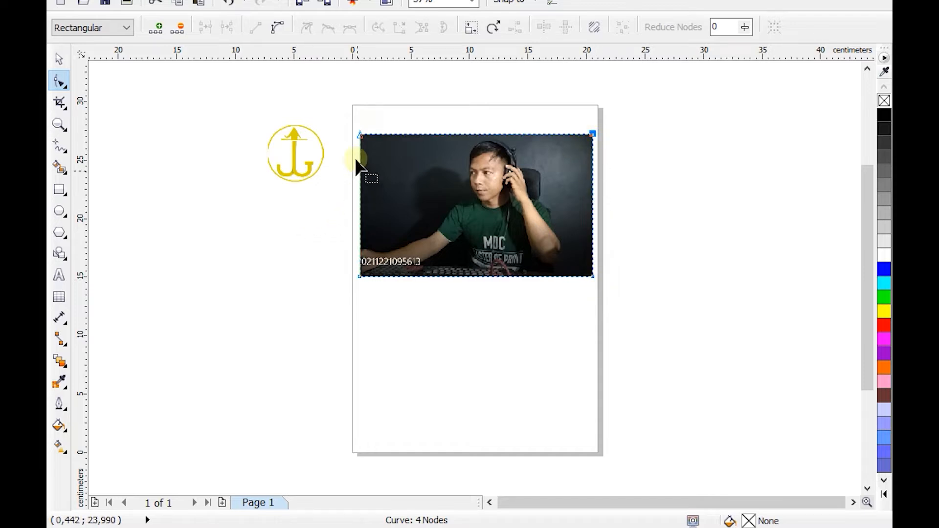
click(360, 135)
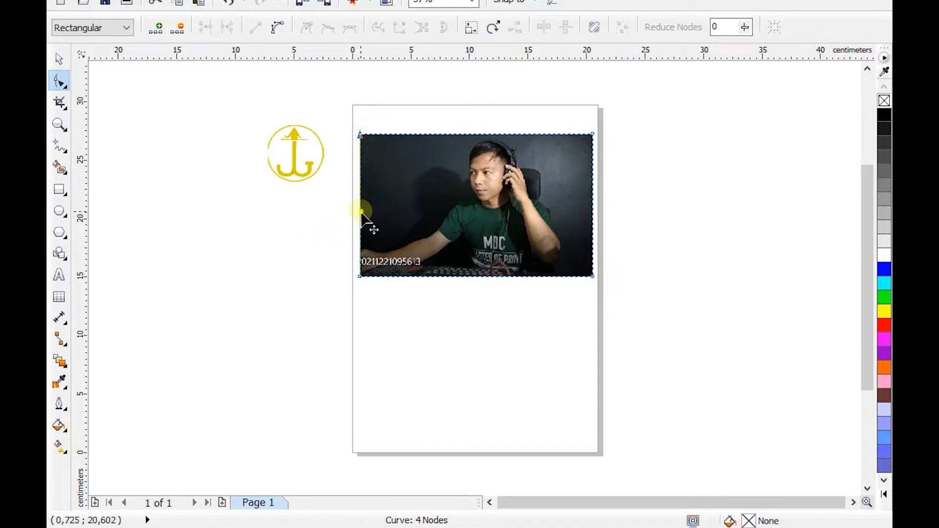
drag(361, 212, 423, 217)
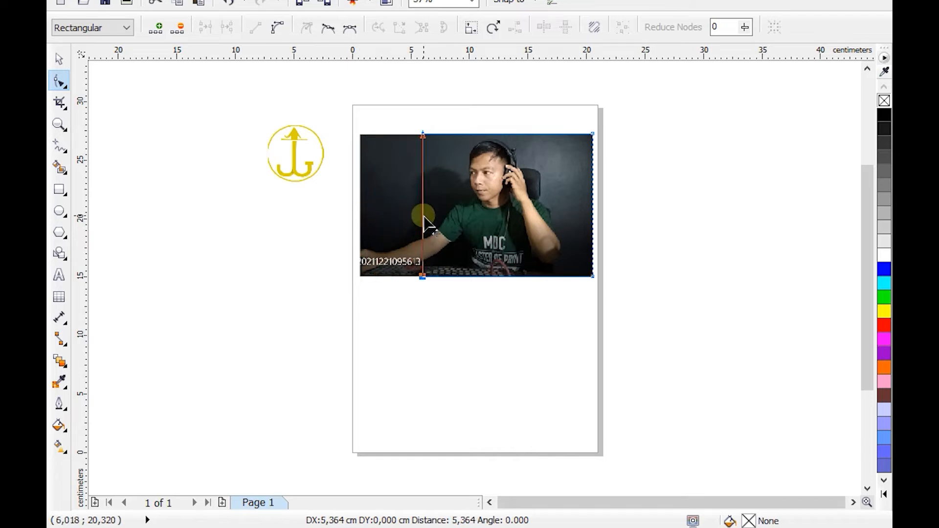
drag(424, 217, 422, 218)
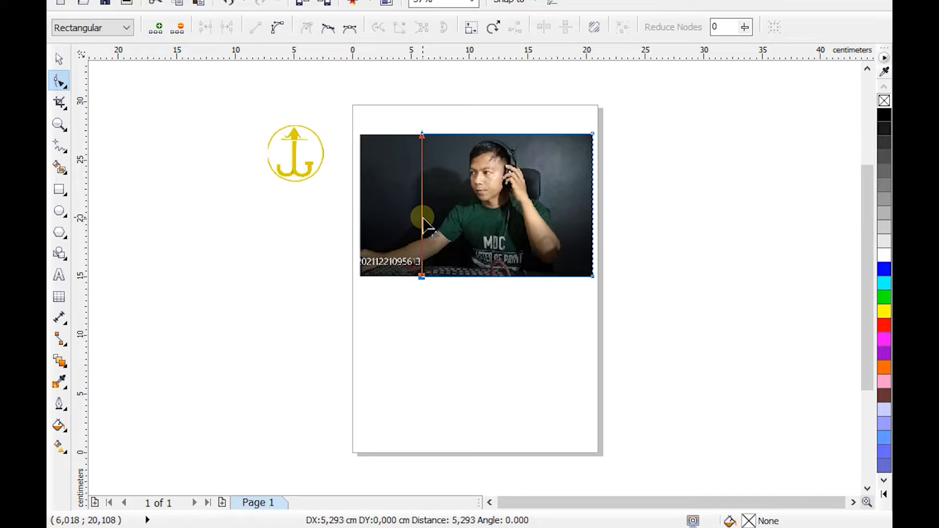
drag(423, 219, 424, 219)
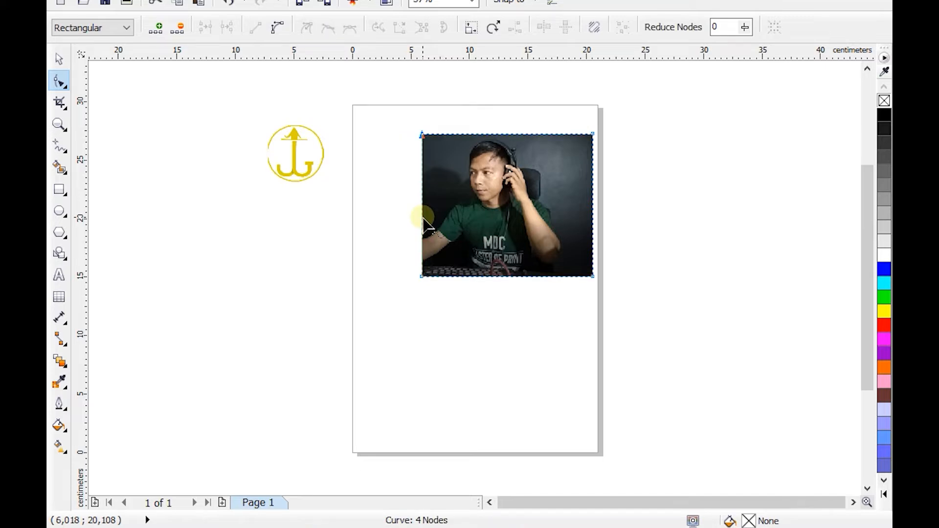
Shift the photo's whole crop outline slightly left with all four corner nodes, trimming its right side
click(592, 243)
drag(592, 247, 584, 248)
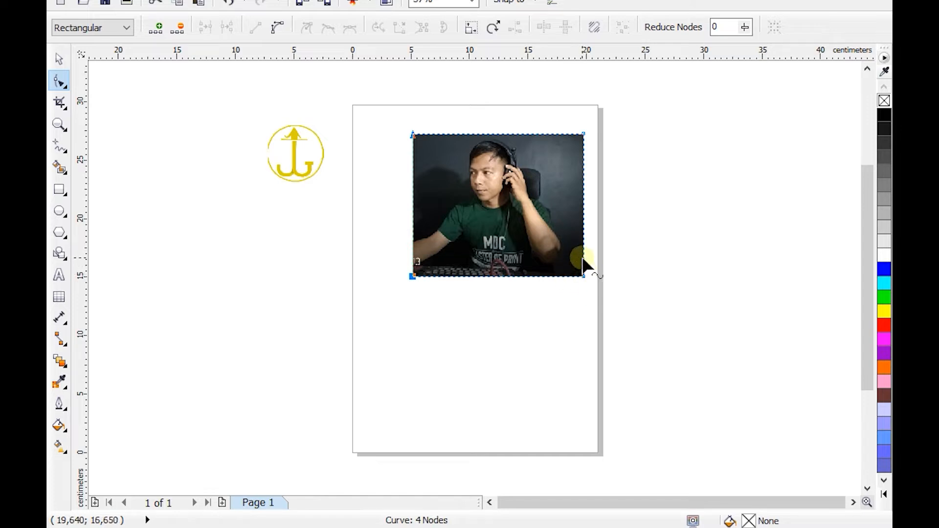
Pull the photo's lower-right corner node up to slant the bottom edge, and undo the change
drag(583, 275, 583, 220)
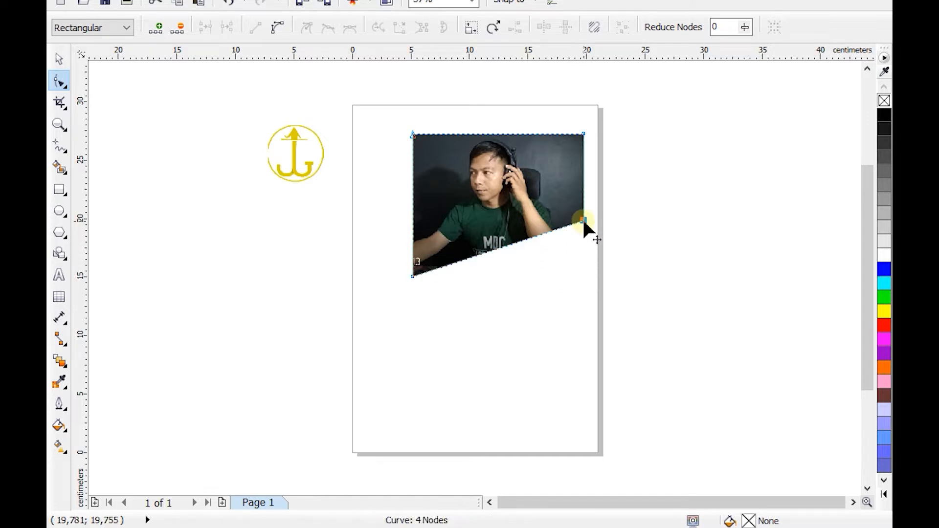
key(ctrl+z)
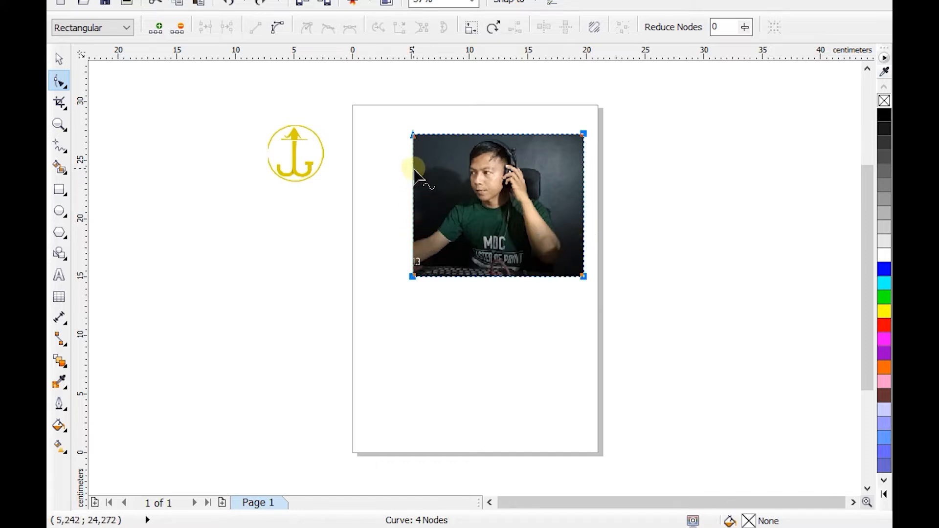
Add one node on the photo's top edge and one on its left edge near the upper-left corner
click(412, 135)
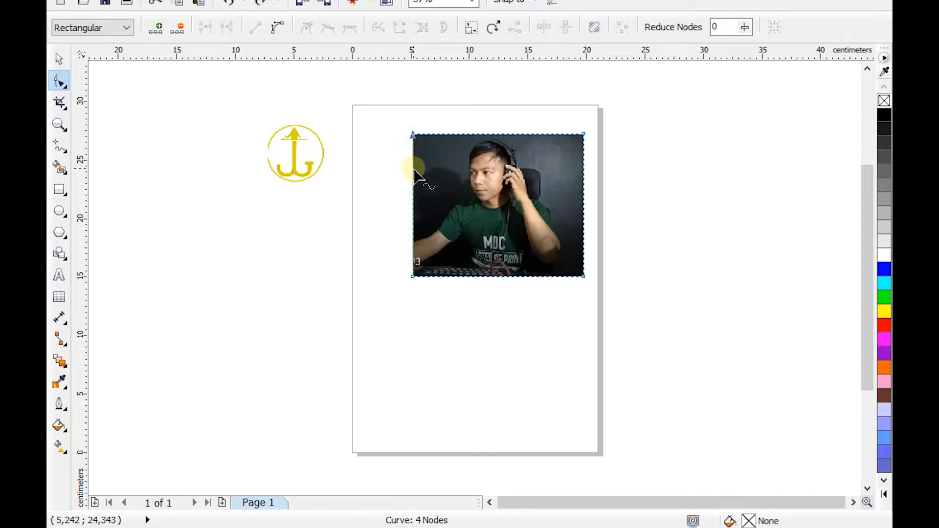
double_click(438, 134)
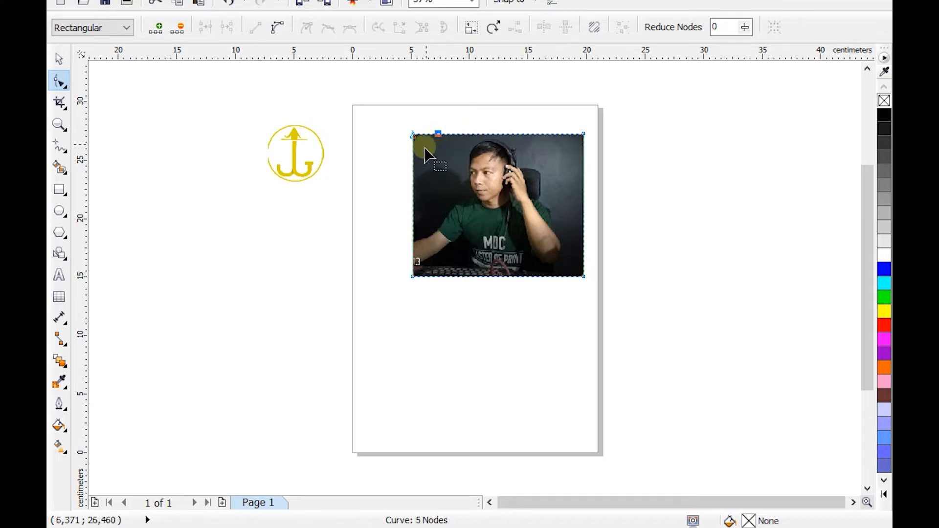
click(414, 173)
double_click(413, 173)
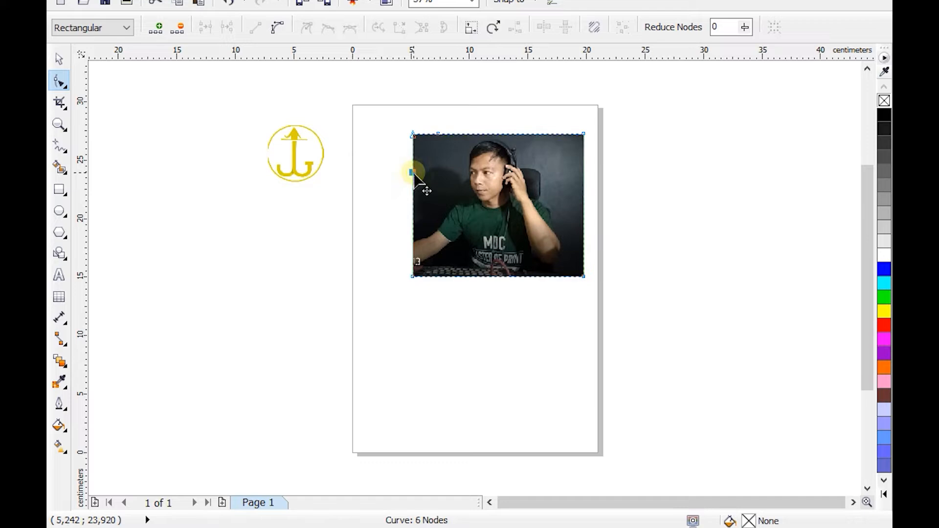
Move the photo's upper-left corner node inward to cut a rectangular notch
click(412, 136)
drag(414, 137, 437, 171)
click(359, 126)
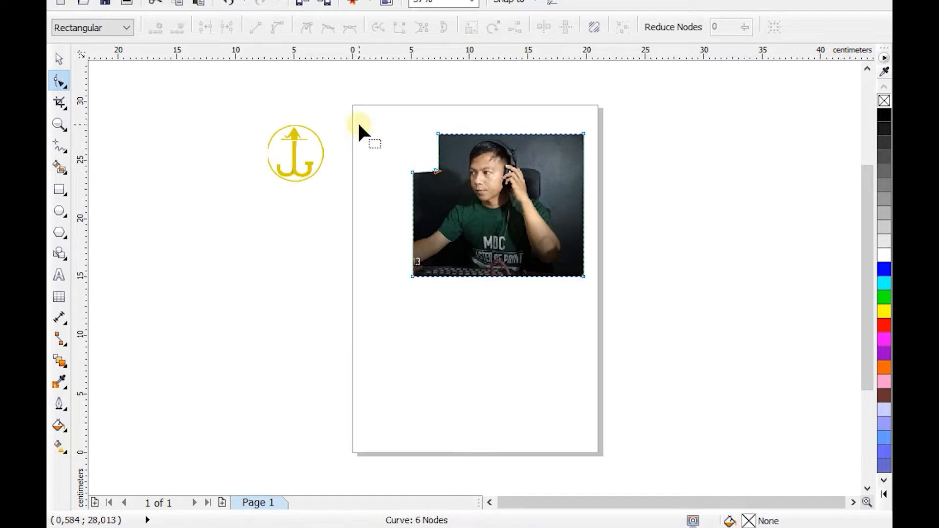
Pull the upper-left corner node outside the photo and delete it to leave a beveled corner
drag(439, 171, 389, 127)
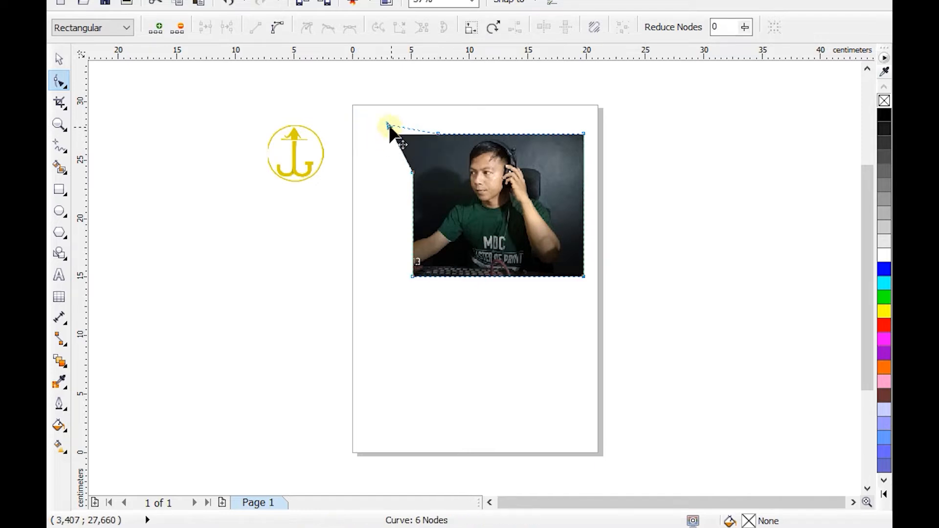
key(Delete)
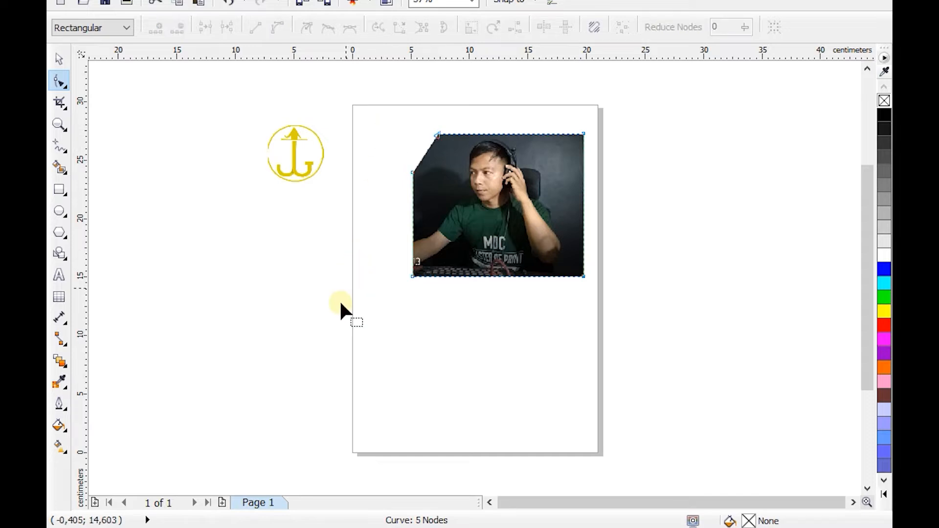
click(415, 174)
Add one node on the photo's top edge and one on its right edge near the upper-right corner
double_click(562, 134)
double_click(584, 168)
click(558, 135)
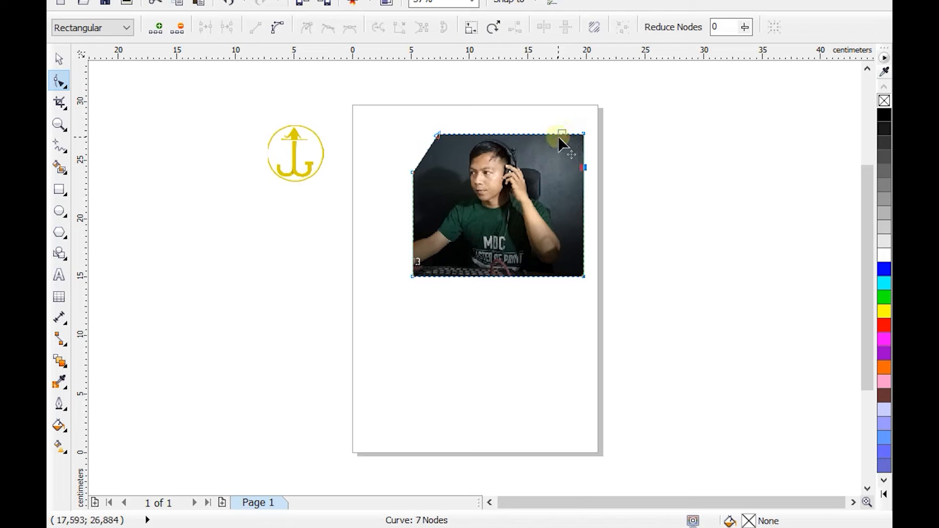
click(583, 166)
click(584, 133)
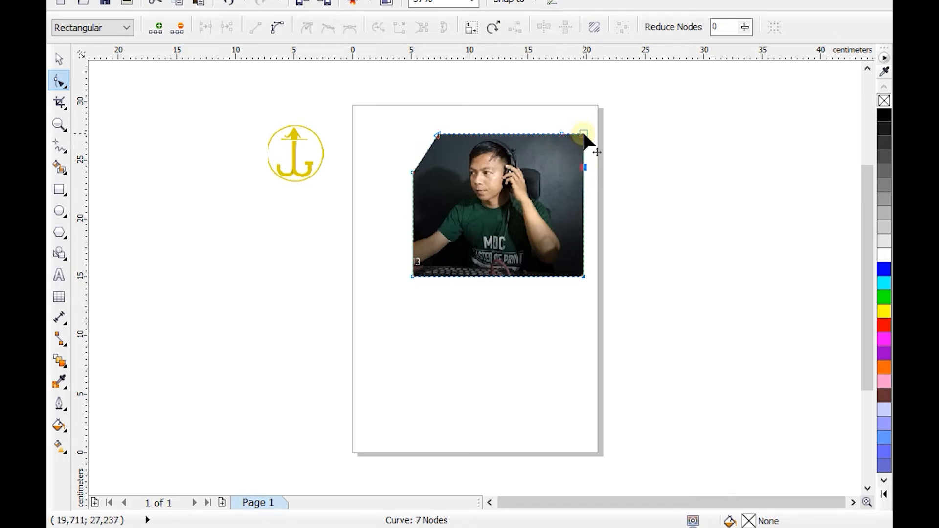
Delete the photo's upper-right corner node, and bevel the lower-left corner by adding two edge nodes and deleting its corner node
double_click(584, 135)
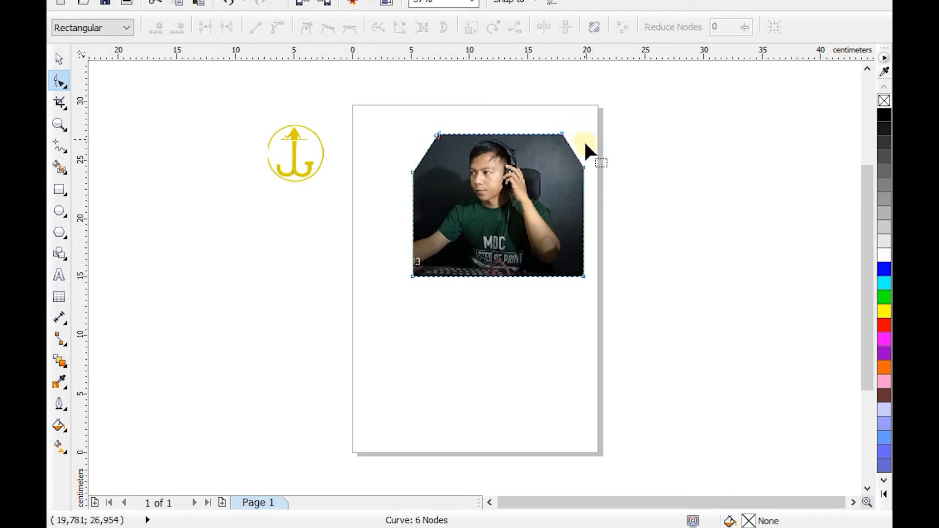
double_click(412, 248)
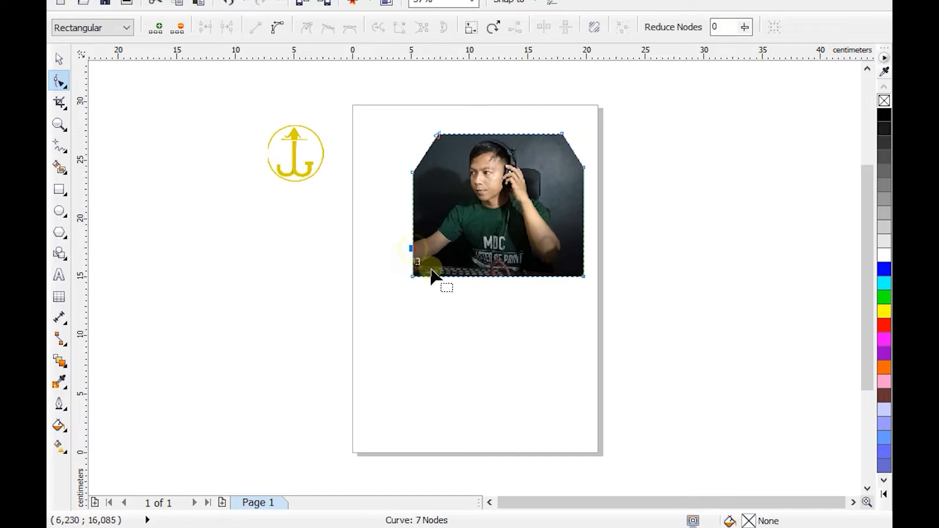
double_click(435, 275)
double_click(413, 276)
Bevel the photo's lower-right corner by adding a node on each adjoining edge and deleting the corner node
double_click(562, 277)
double_click(583, 248)
double_click(584, 275)
key(space)
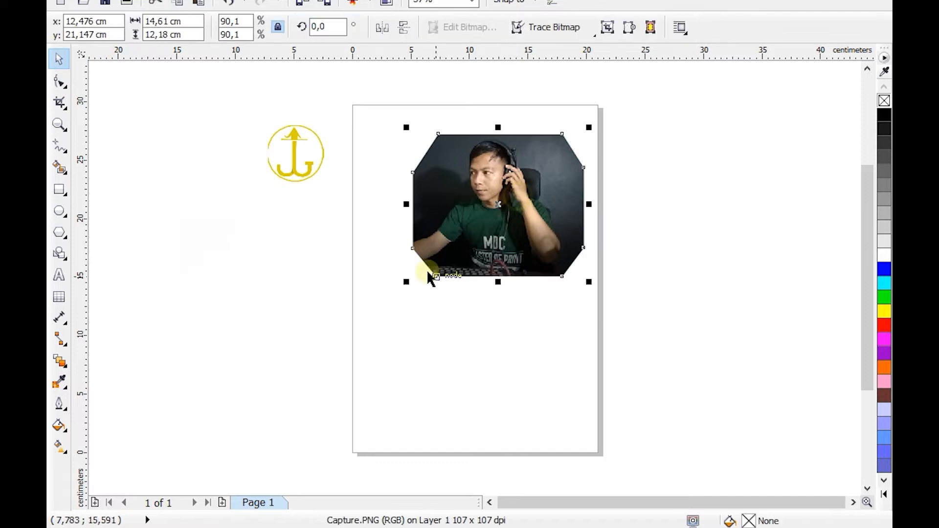
Enlarge the photo proportionally to about 16.5 × 13.8 cm and position it near the top of the page
click(358, 243)
click(437, 203)
click(325, 249)
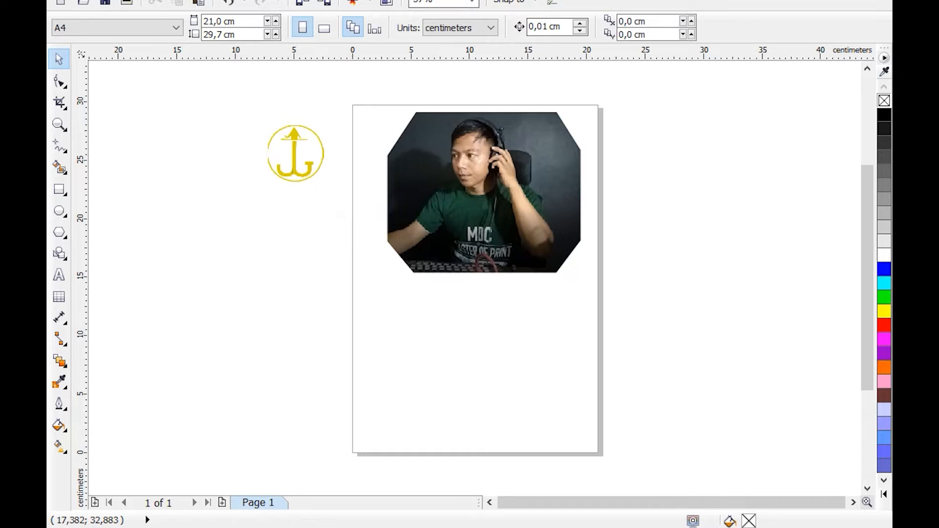
Open the photo in the Image Adjustment Lab and set brightness to 12 and contrast to 7
click(328, 0)
click(566, 179)
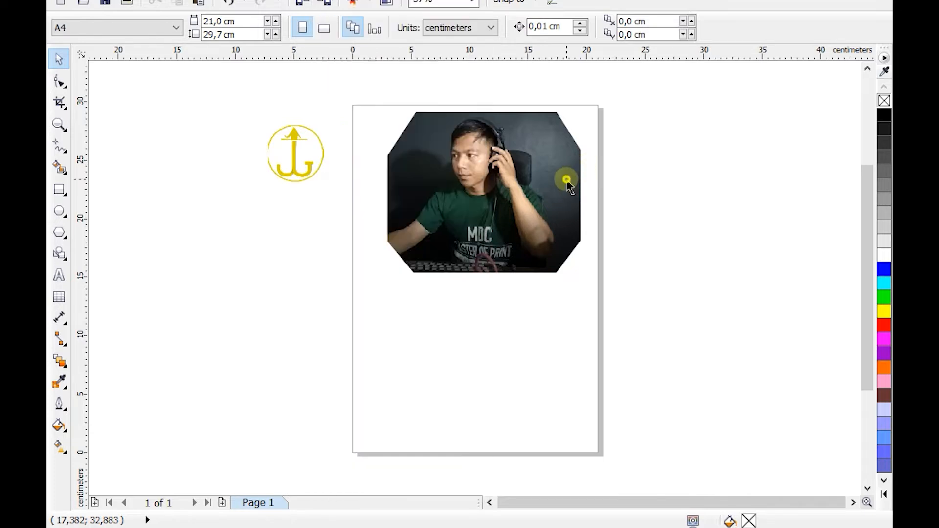
click(544, 176)
click(338, 0)
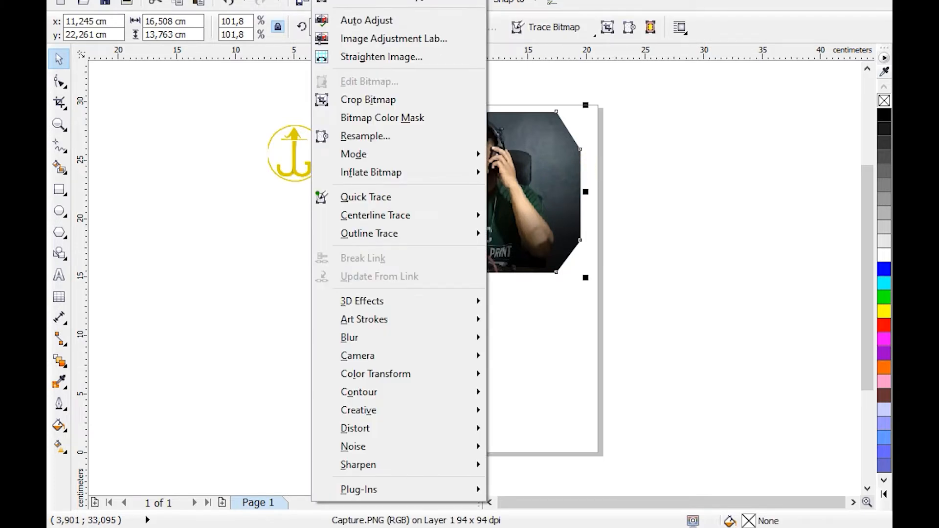
click(371, 41)
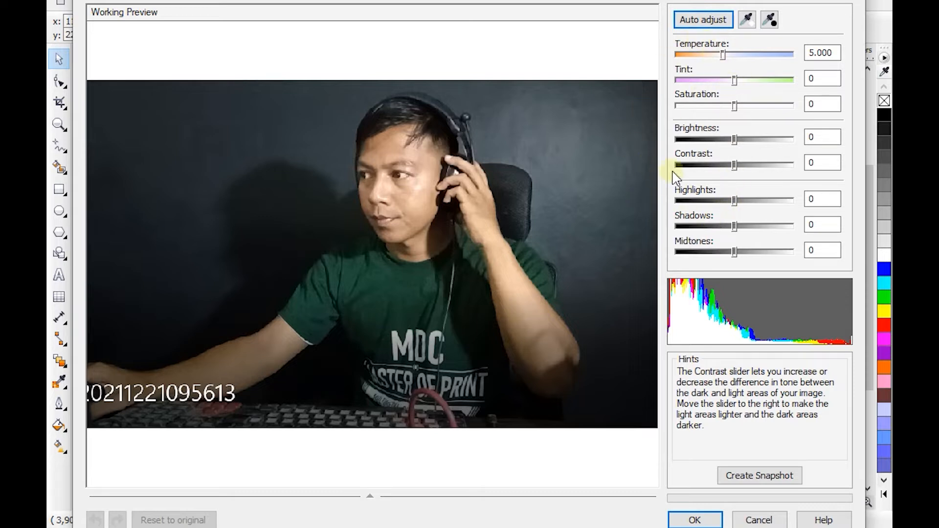
drag(734, 140, 744, 140)
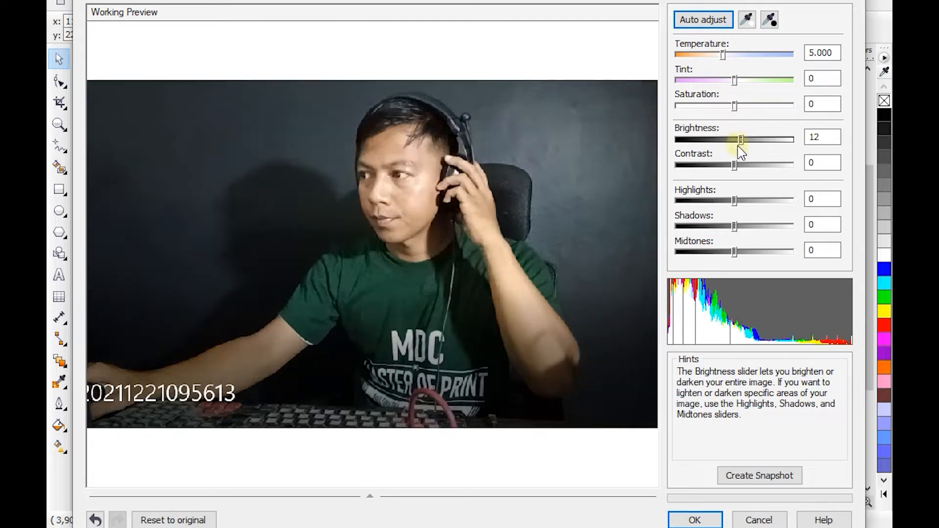
drag(734, 165, 741, 166)
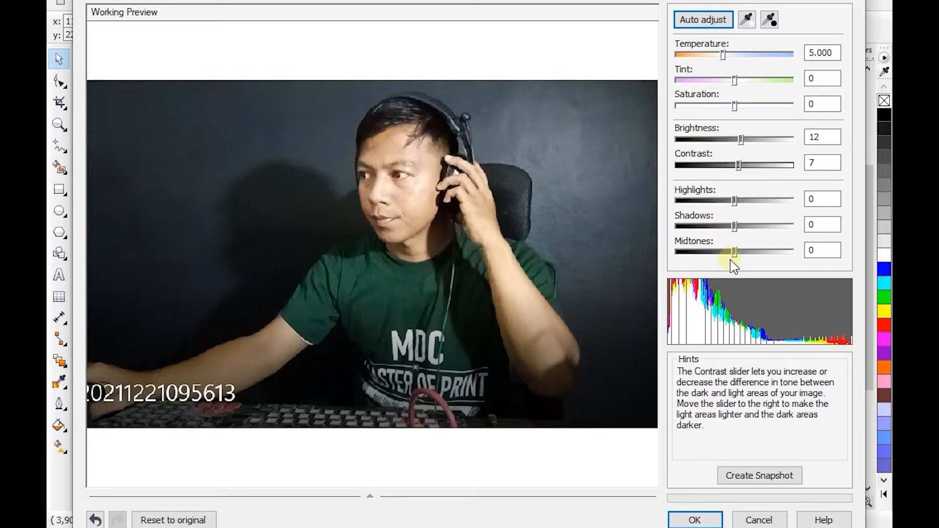
Set highlights to 6, shadows to 10, midtones to 9, tint to -12, saturation to 2 and temperature to 5.031, and apply the adjustments
drag(734, 252, 737, 204)
drag(734, 79, 736, 111)
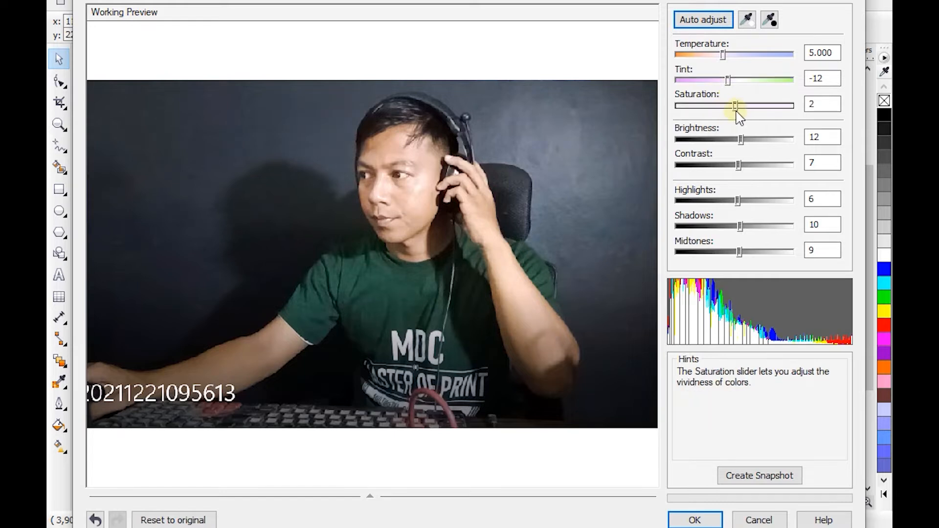
drag(720, 54, 728, 65)
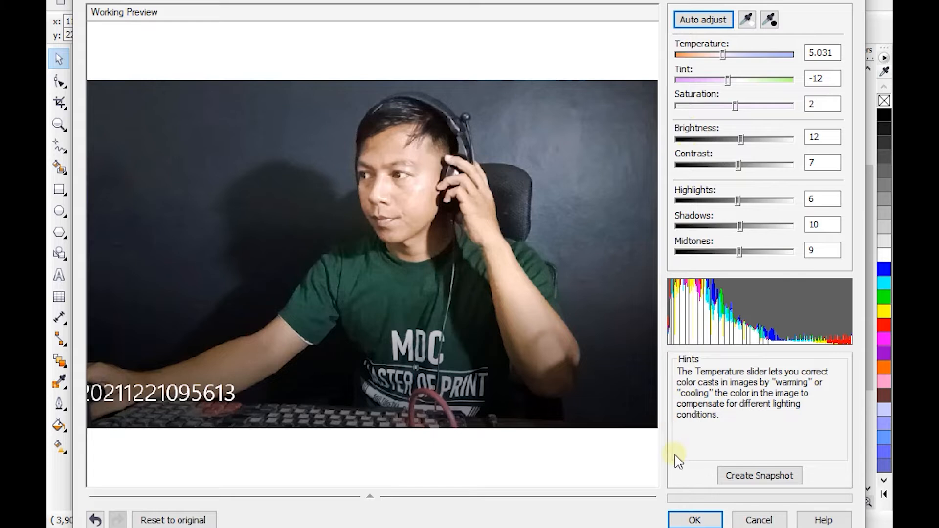
click(687, 521)
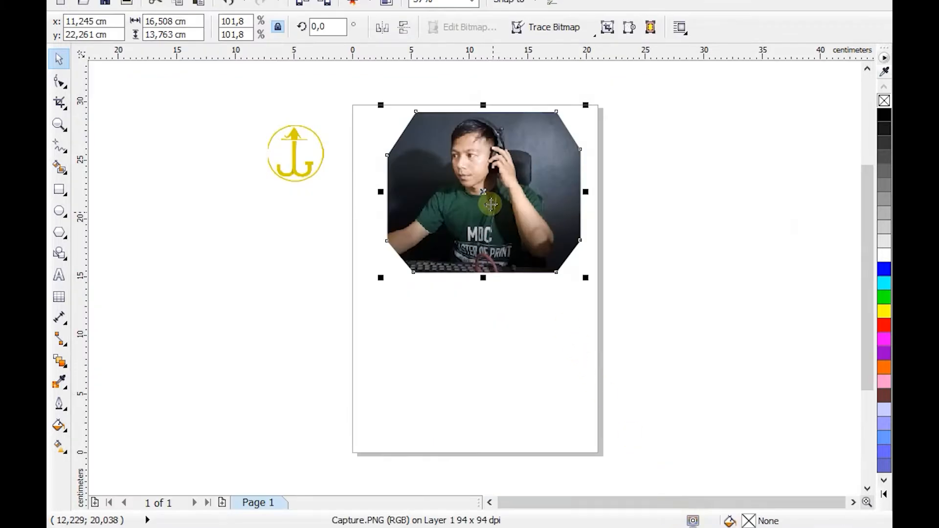
click(544, 335)
click(545, 237)
click(570, 329)
click(500, 226)
click(486, 215)
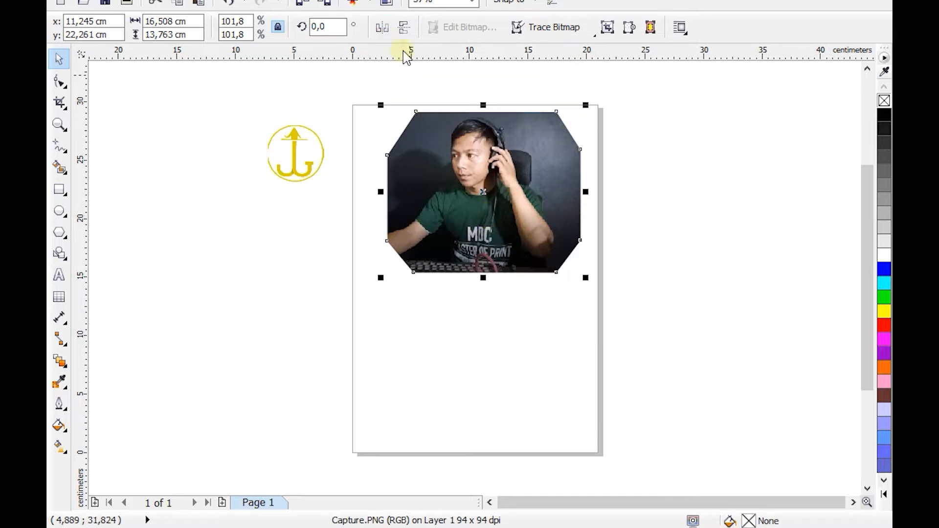
Mirror the photo horizontally and back, and mirror it vertically and back
click(383, 30)
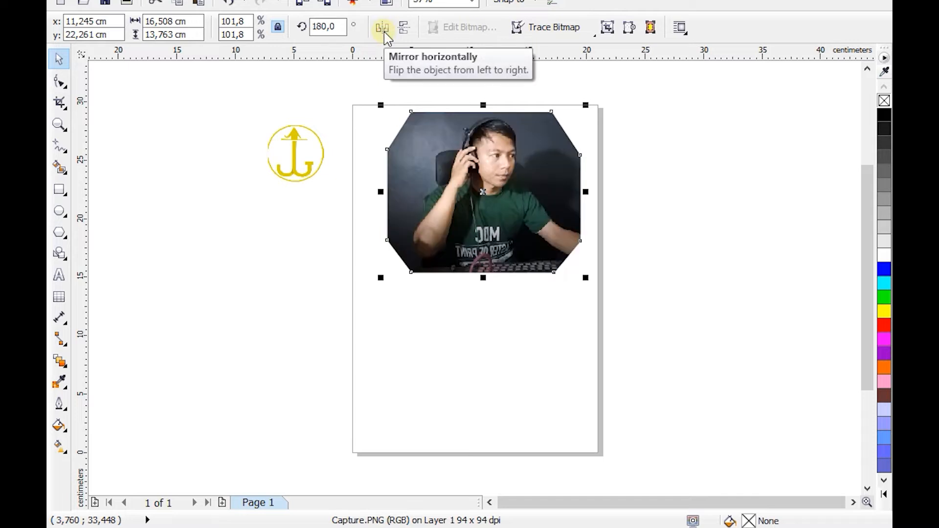
click(383, 30)
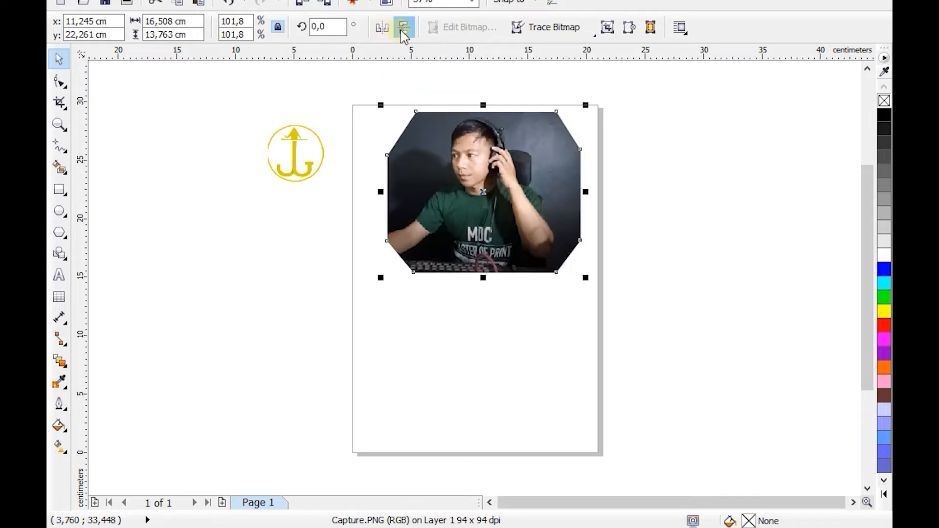
click(404, 29)
click(403, 30)
Rotate the photo freely about its centre to about 244°
click(483, 190)
click(483, 190)
click(484, 191)
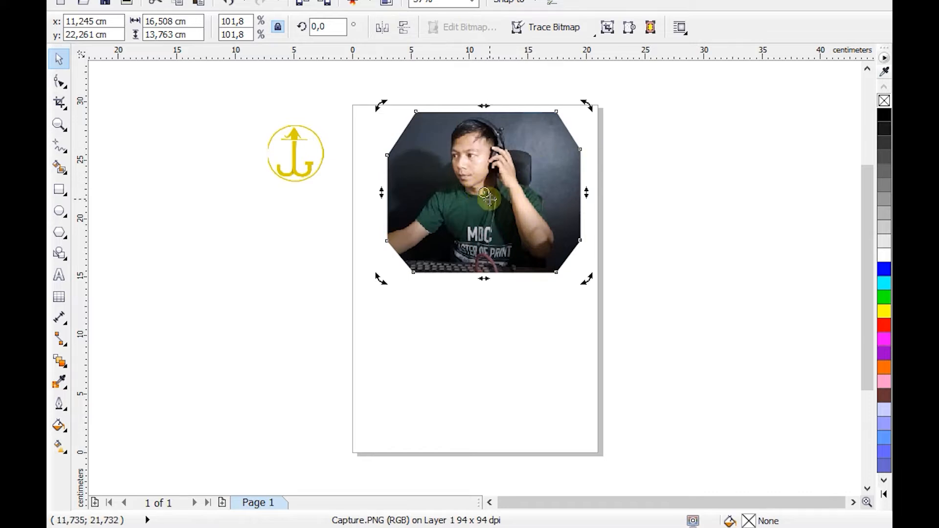
key(Escape)
click(409, 162)
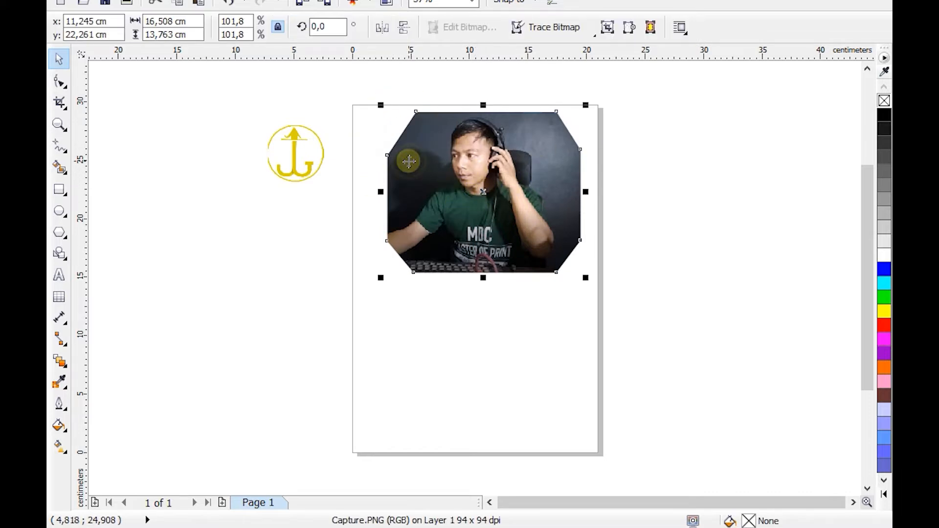
click(480, 192)
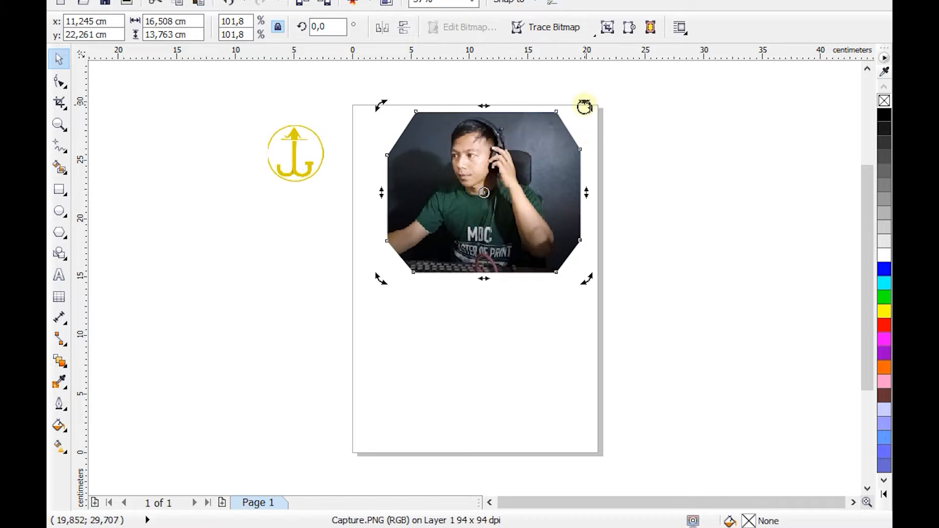
drag(585, 106, 534, 306)
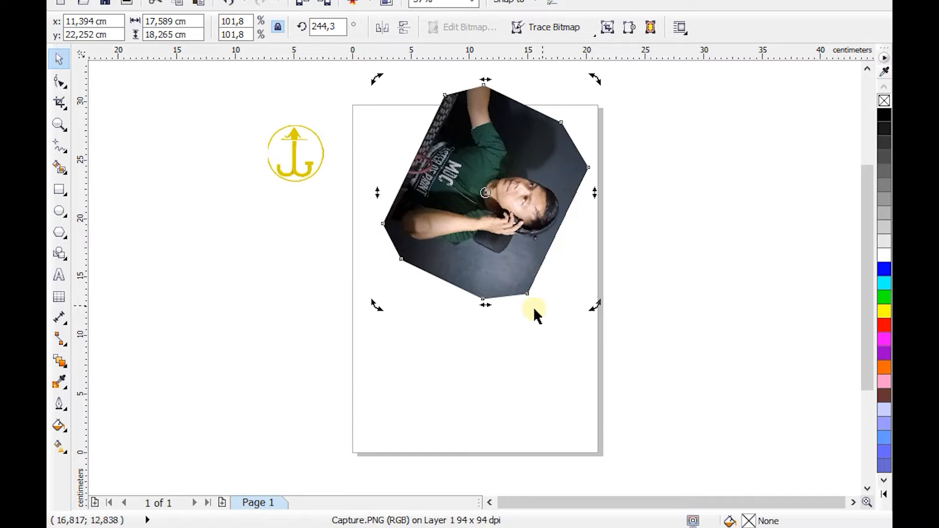
Undo the photo's rotation changes and try another free rotation from its upper-right corner
key(ctrl+z)
key(ctrl+z)
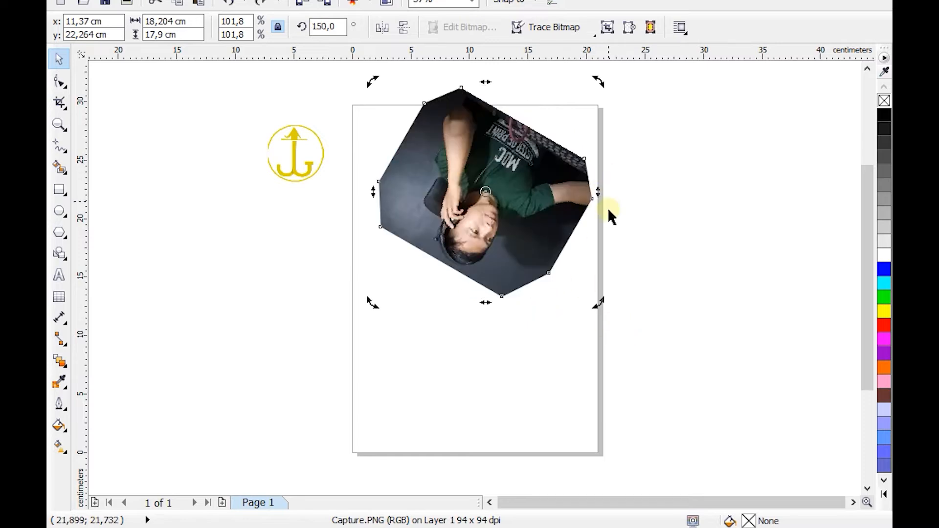
key(ctrl+z)
key(ctrl+z)
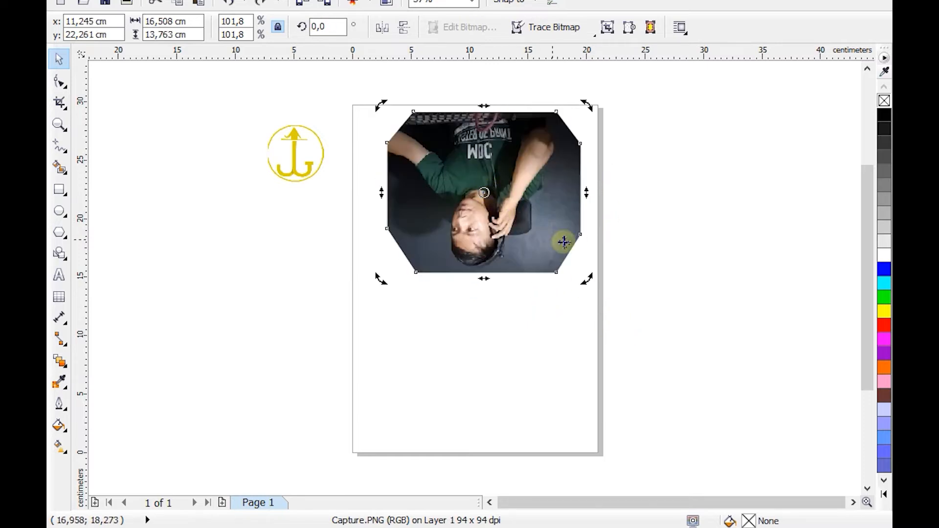
key(ctrl+z)
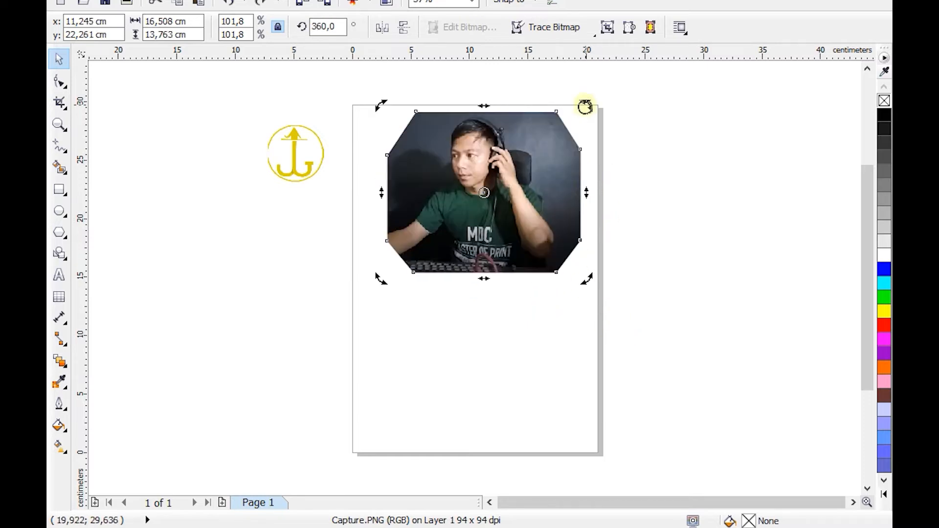
drag(588, 107, 539, 130)
click(595, 85)
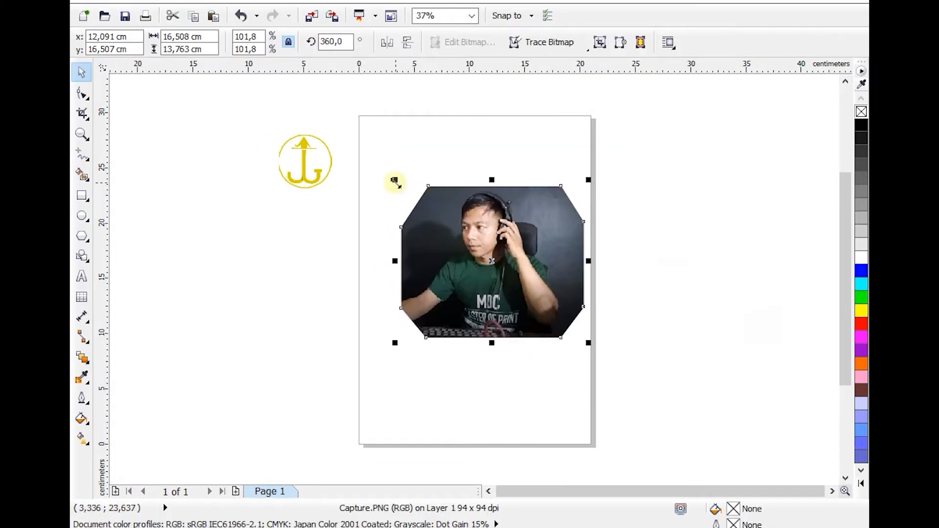
Move the photo higher on the page and convert it to a CMYK bitmap with a resolution of 600 dpi
drag(491, 261, 468, 216)
click(81, 133)
drag(358, 132, 610, 287)
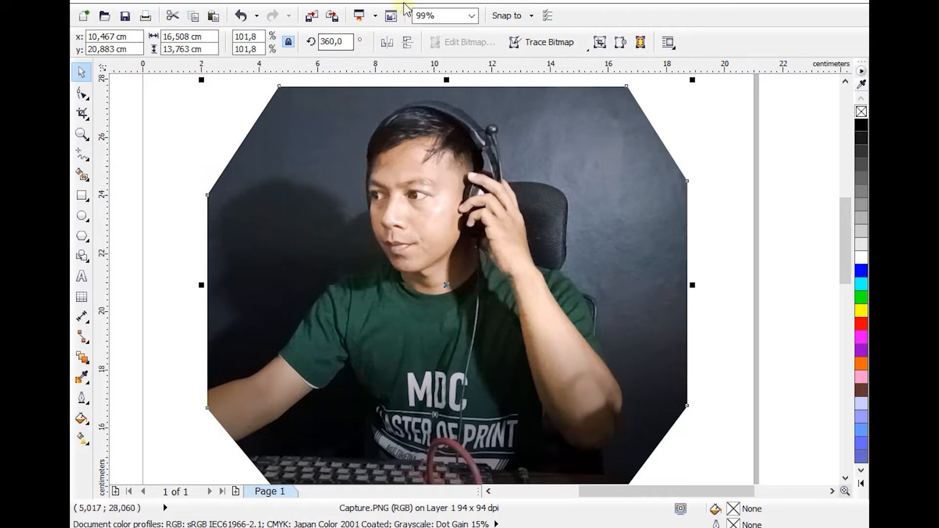
click(345, 1)
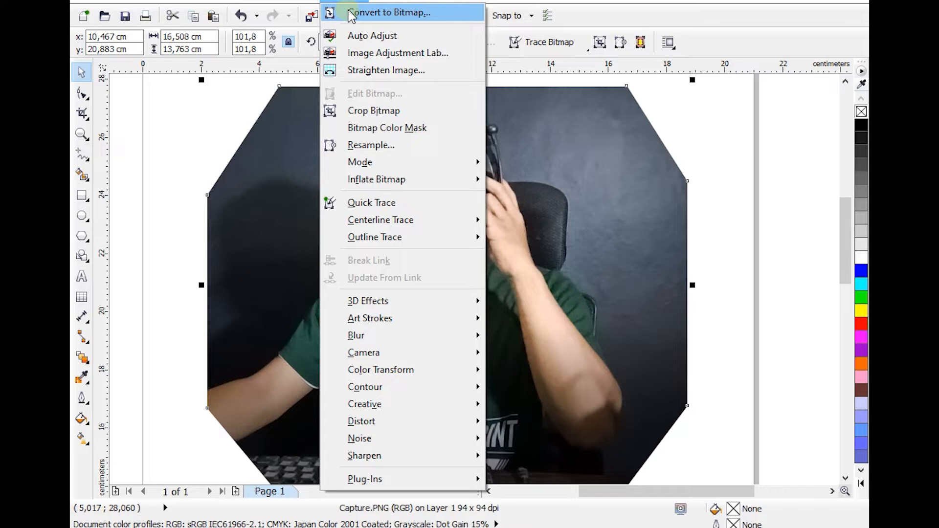
click(351, 15)
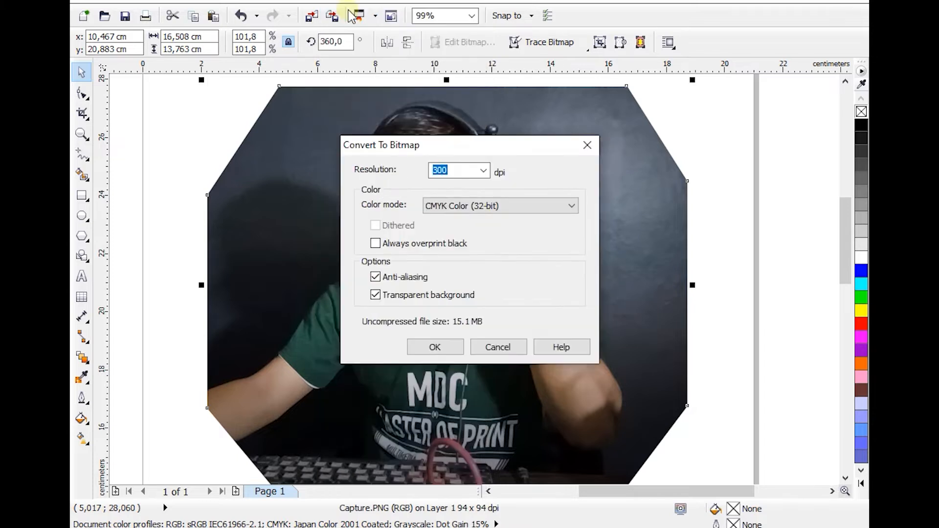
click(483, 170)
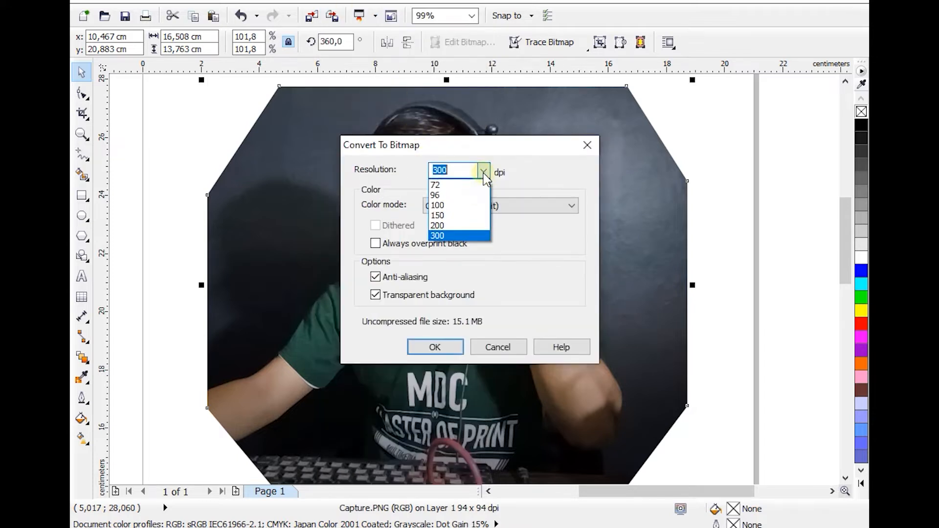
click(483, 173)
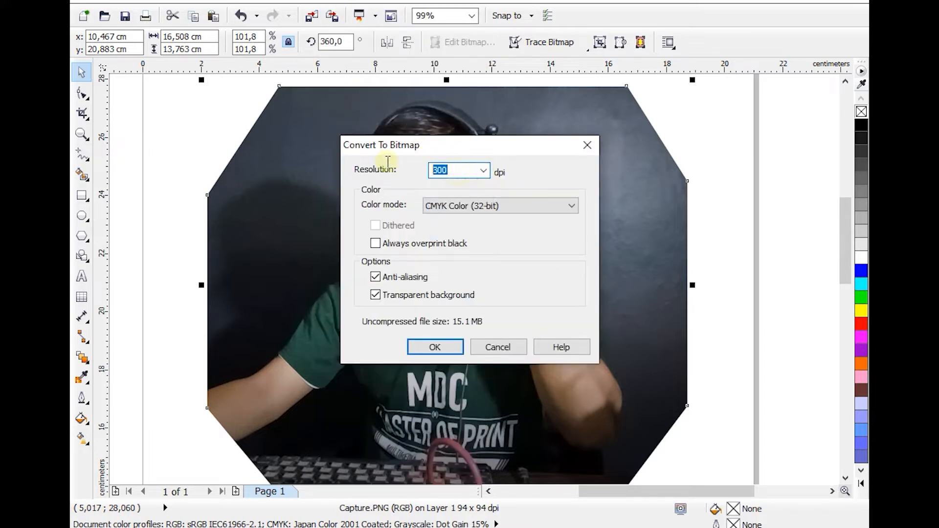
text(6)
text(0,0)
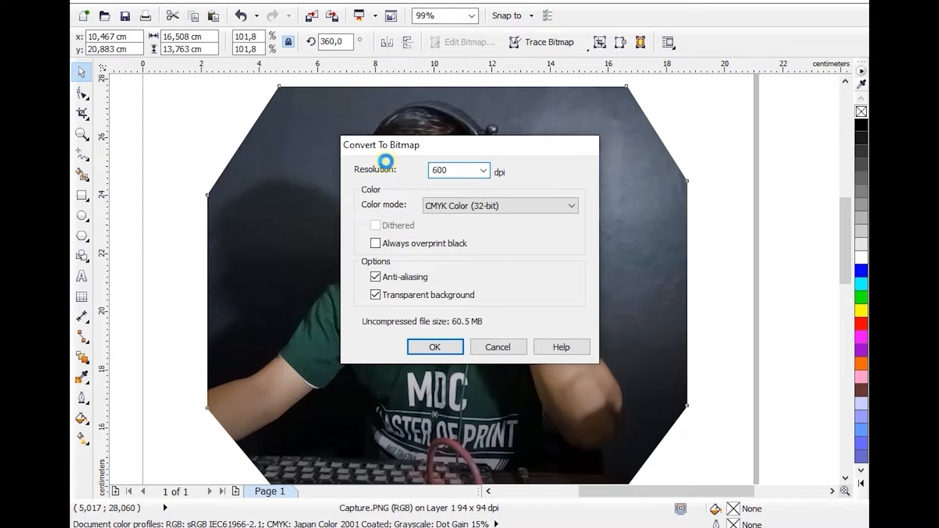
key(Return)
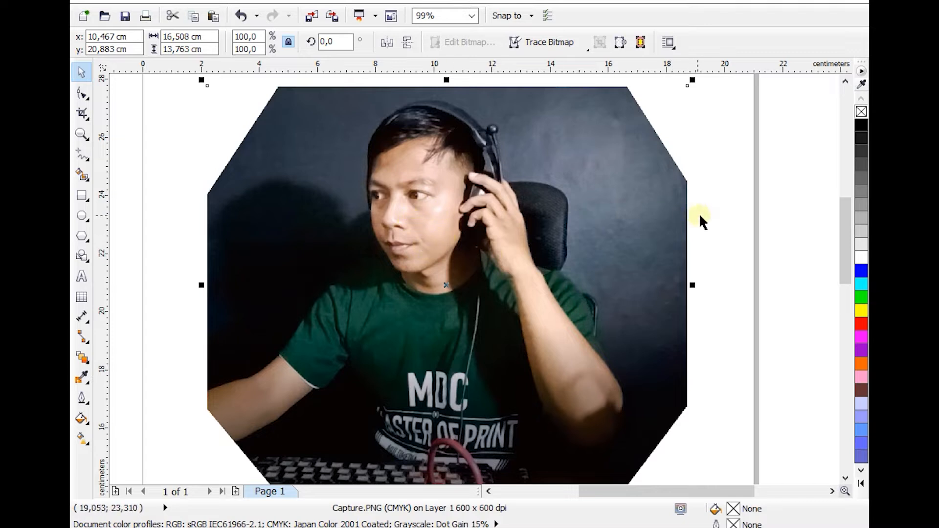
Move the photo toward the middle of the page and rescale it proportionally to fit within the page width
click(163, 138)
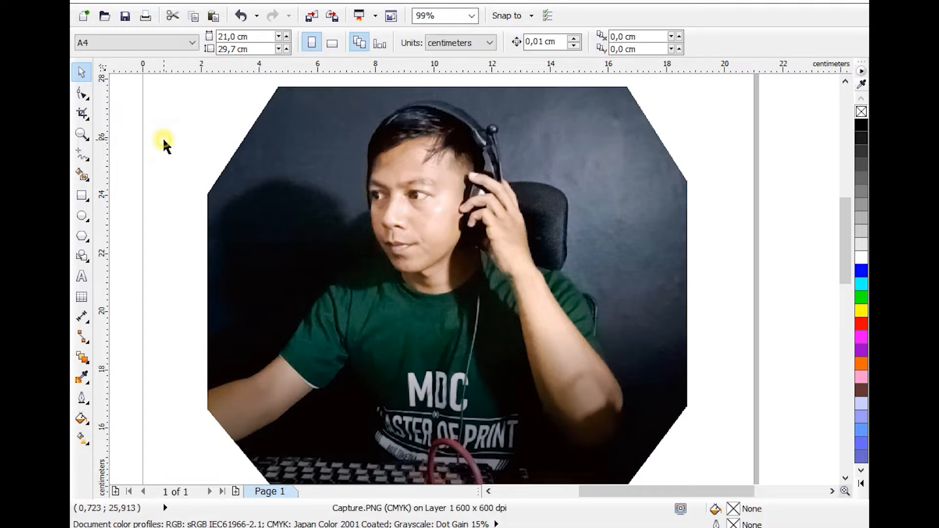
click(236, 195)
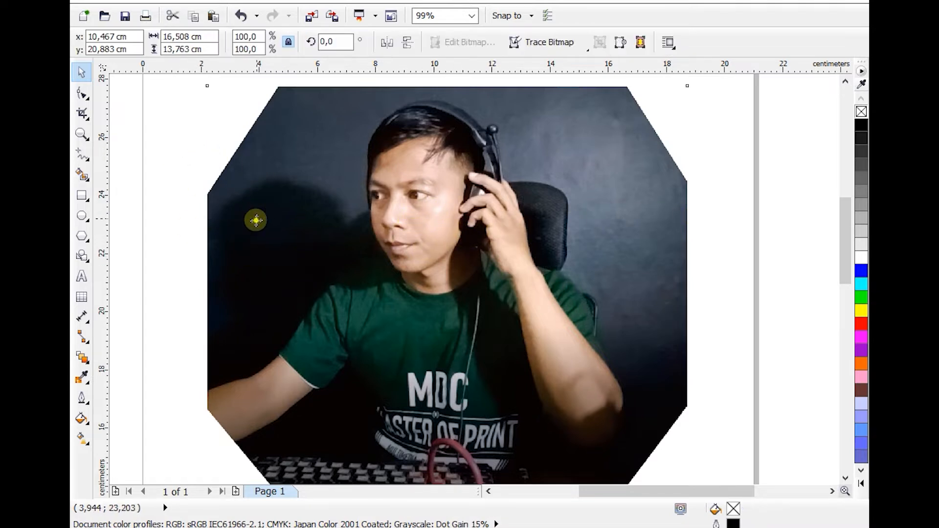
key(z)
click(182, 46)
key(space)
drag(466, 230, 466, 230)
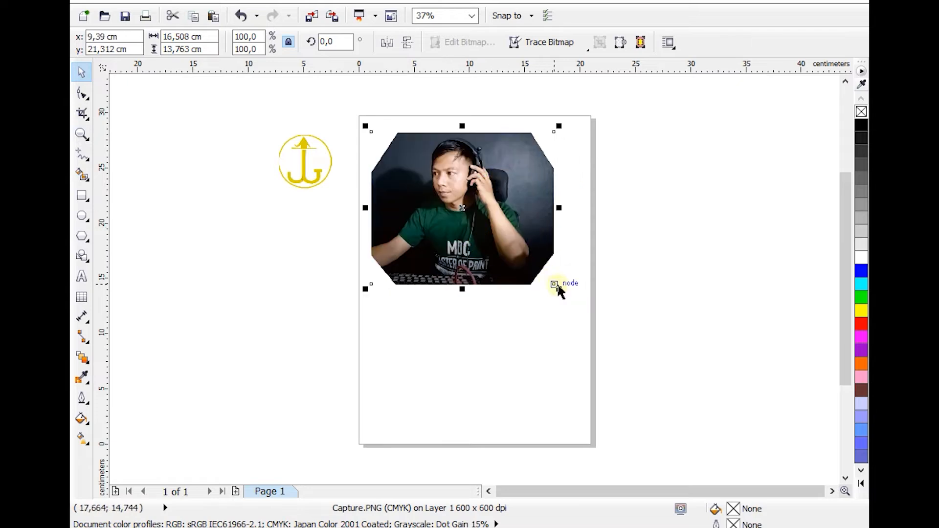
drag(561, 292, 573, 303)
drag(522, 237, 537, 283)
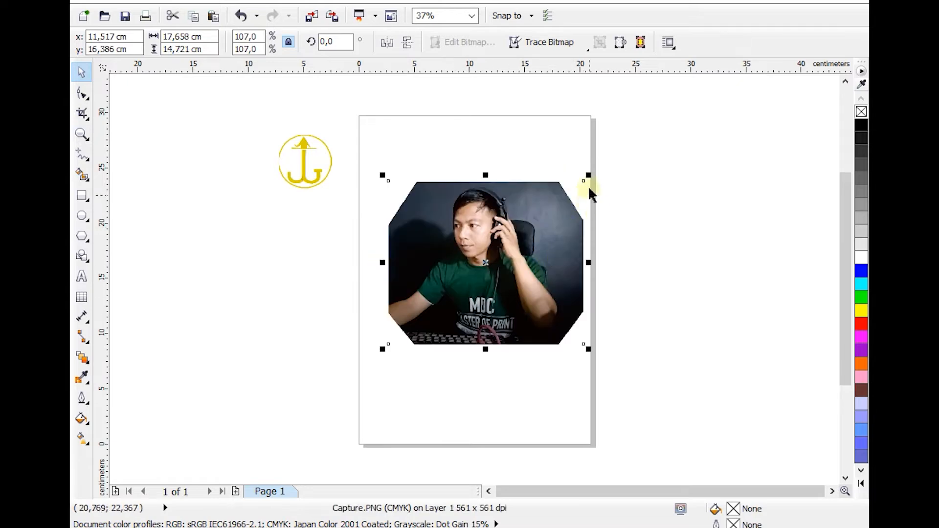
drag(588, 175, 567, 195)
click(619, 257)
Move the yellow anchor logo onto the page, into its upper-left corner above the photo
drag(253, 117, 358, 203)
drag(304, 162, 396, 153)
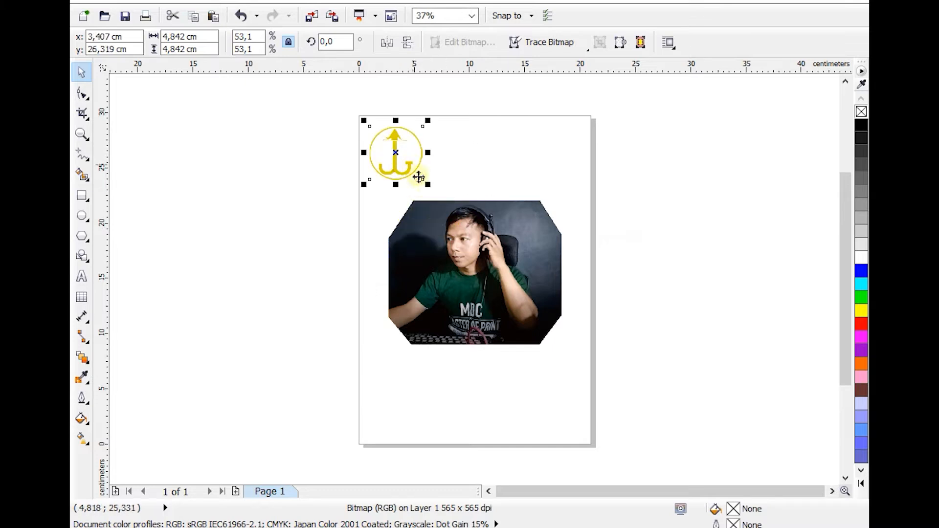
Move the photo down to the lower part of the page and place the anchor logo in the open space above it
click(447, 237)
drag(448, 237, 448, 316)
drag(358, 110, 462, 211)
drag(396, 153, 440, 189)
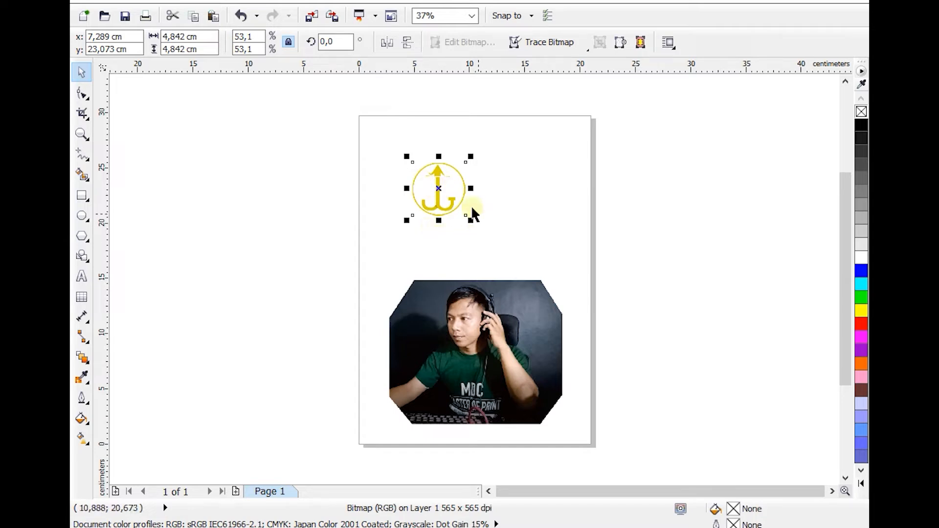
click(587, 52)
mouse_move(605, 98)
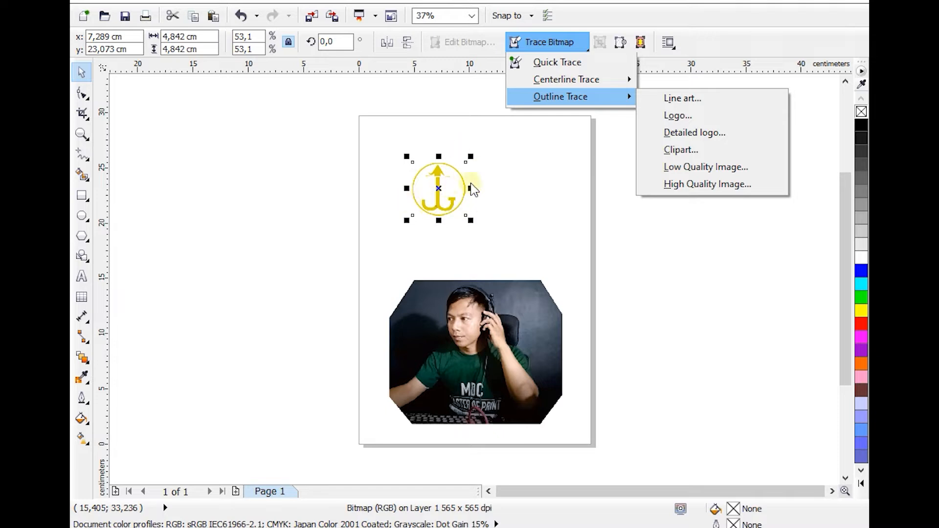
click(470, 224)
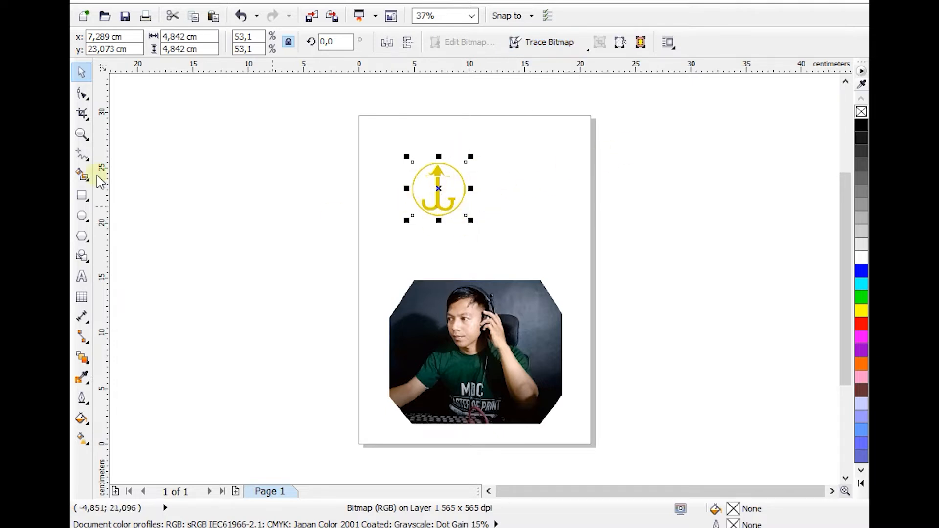
Outline-trace the anchor logo as a detailed logo with smoothing 0 and detail at its maximum
click(82, 133)
drag(411, 159, 478, 223)
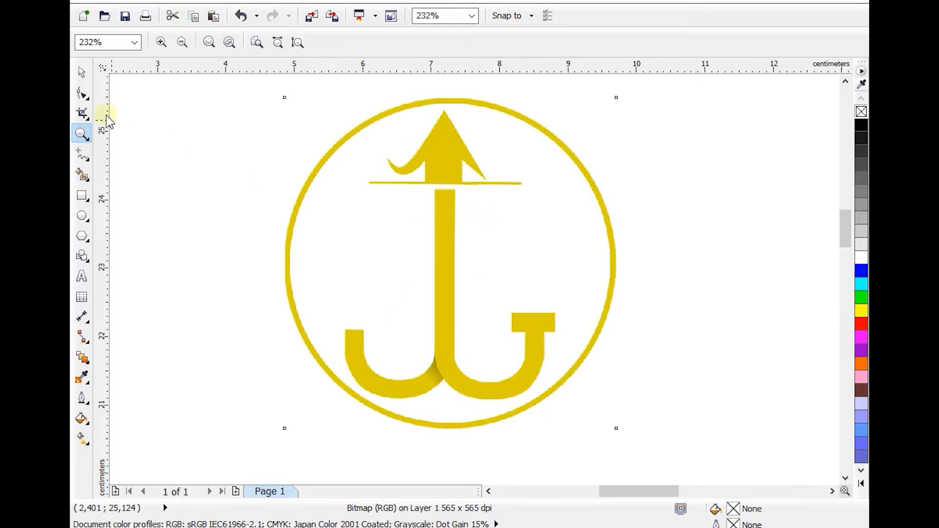
click(76, 73)
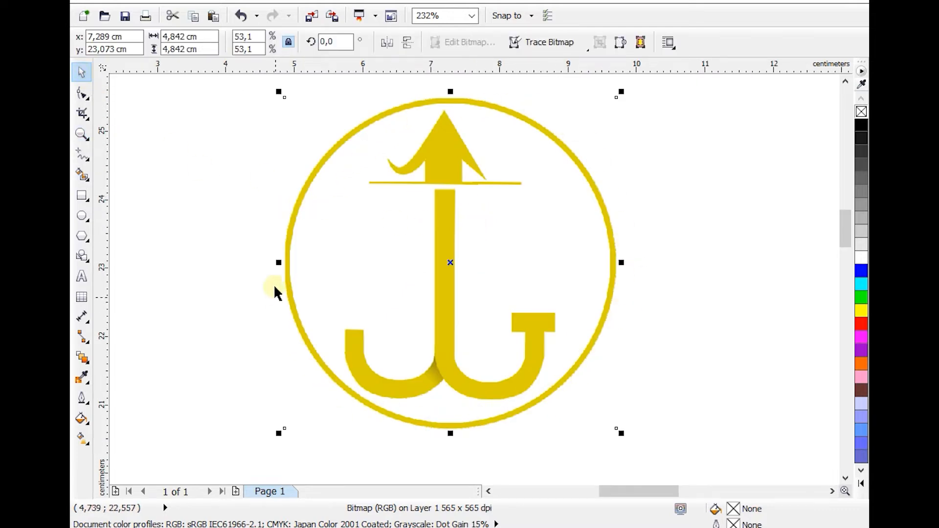
click(583, 47)
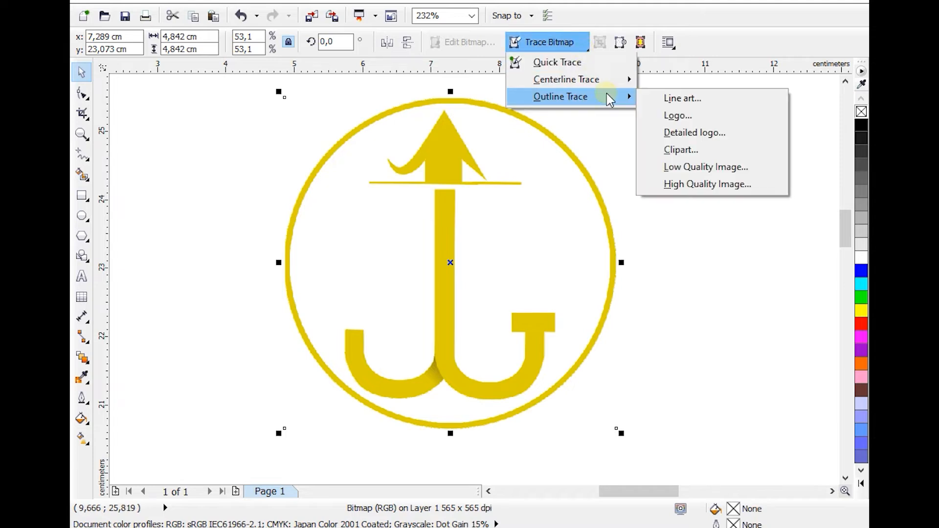
click(691, 132)
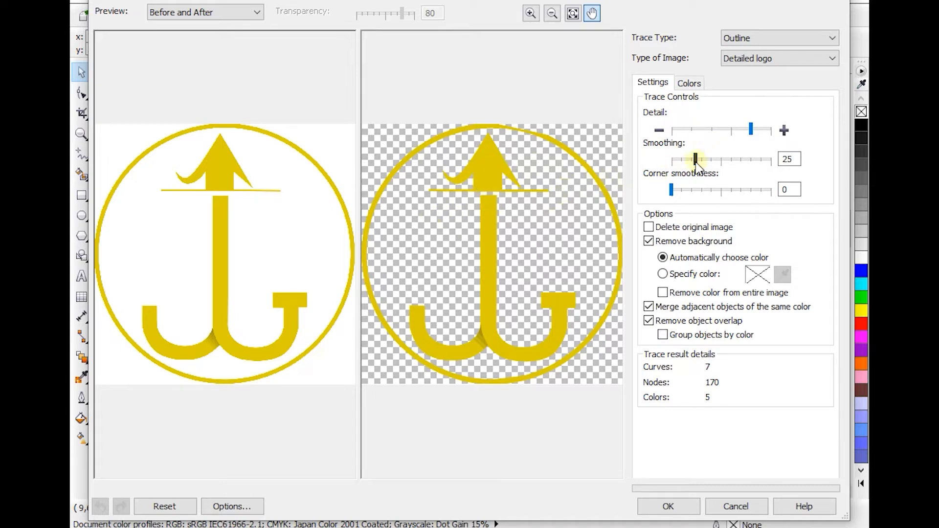
drag(695, 161, 671, 166)
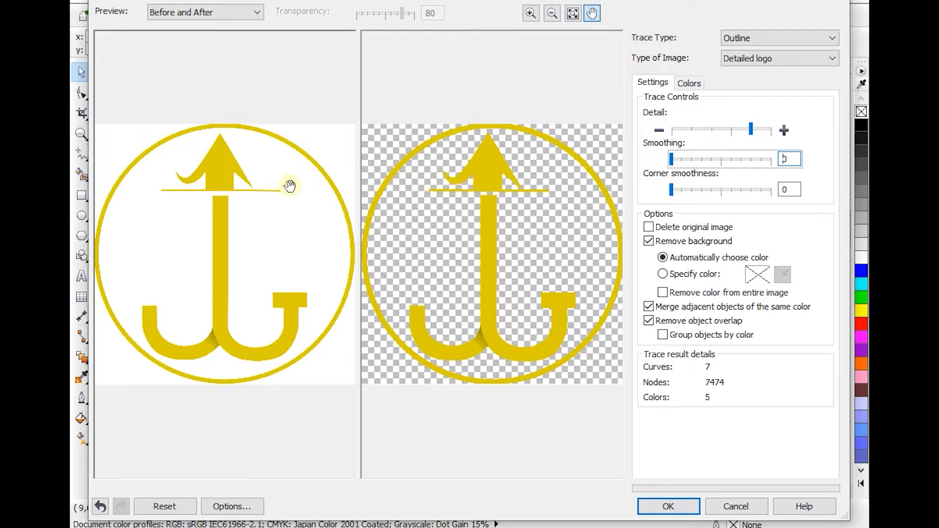
mouse_move(751, 129)
mouse_down()
mouse_move(678, 144)
mouse_move(786, 139)
mouse_move(752, 133)
mouse_move(783, 126)
mouse_up()
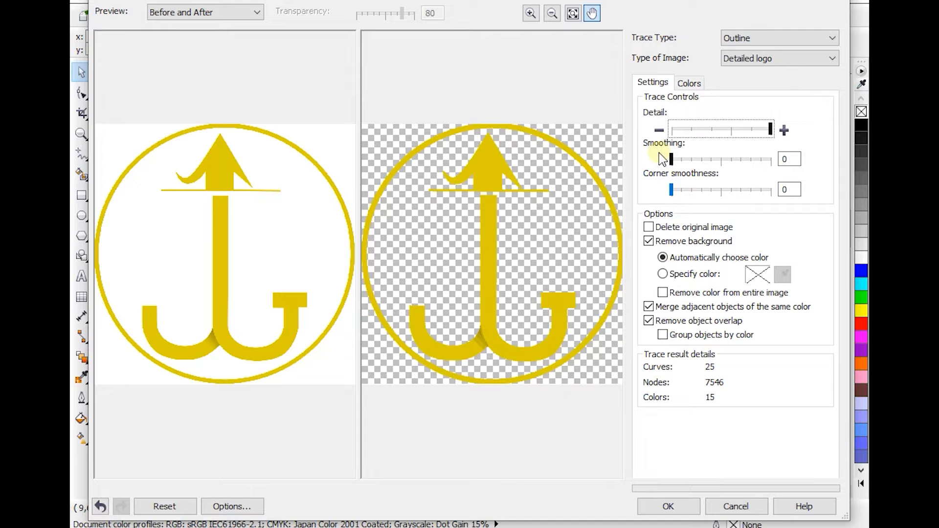
click(668, 506)
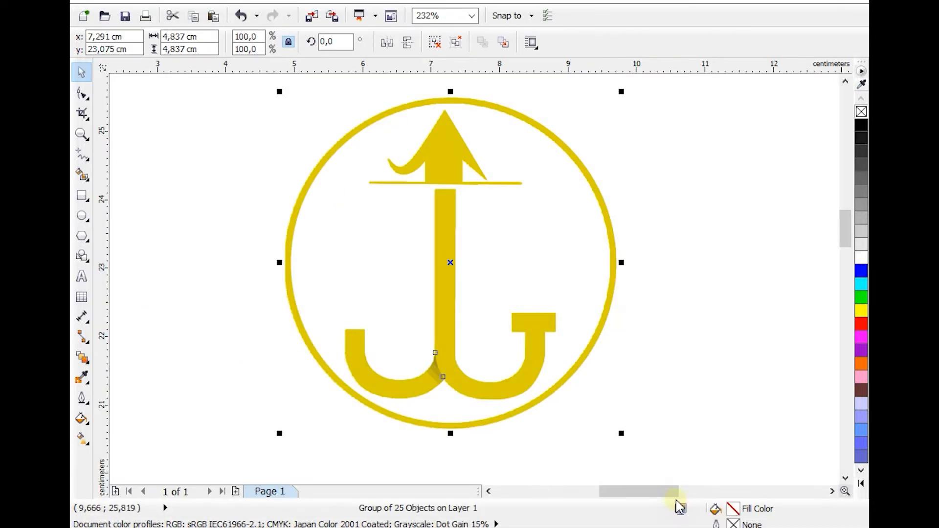
Separate the traced logo from the original bitmap by moving the trace to the right and the bitmap to the left
click(691, 193)
click(447, 166)
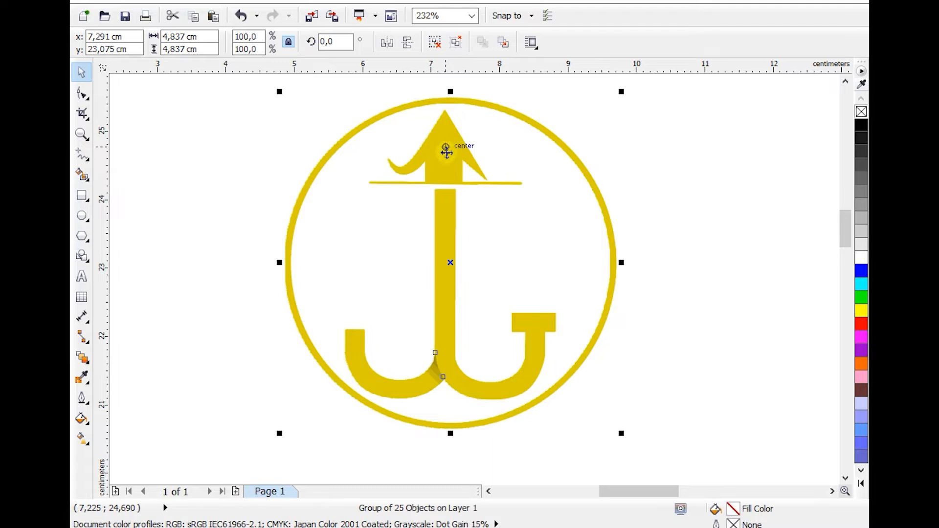
drag(455, 144, 605, 157)
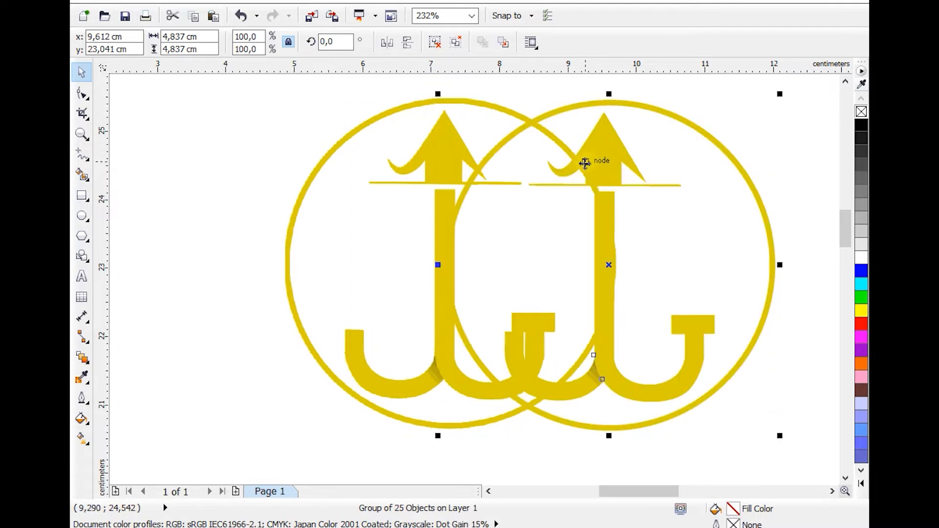
drag(442, 143, 258, 162)
mouse_move(397, 169)
mouse_down()
mouse_move(394, 180)
mouse_move(388, 170)
mouse_move(394, 178)
mouse_up()
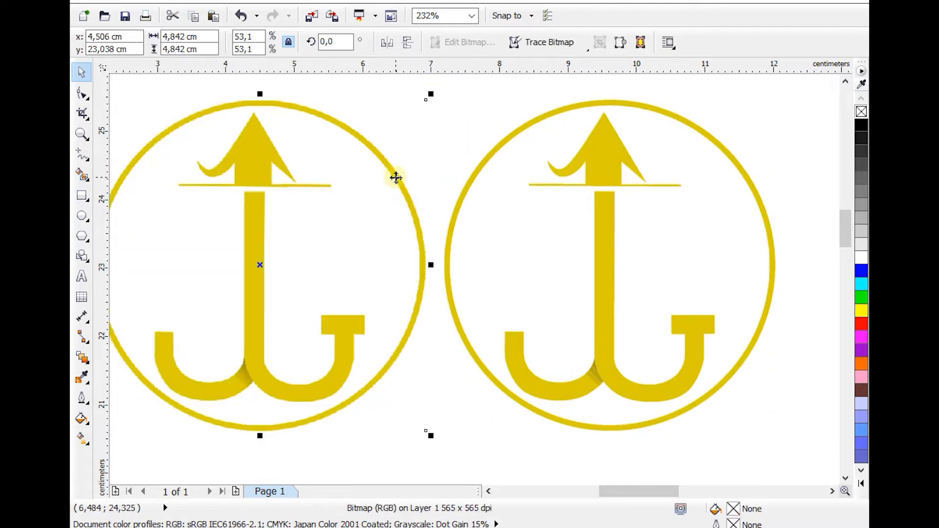
Shift the traced logo group slightly up and farther right of the original bitmap logo
click(498, 151)
click(496, 144)
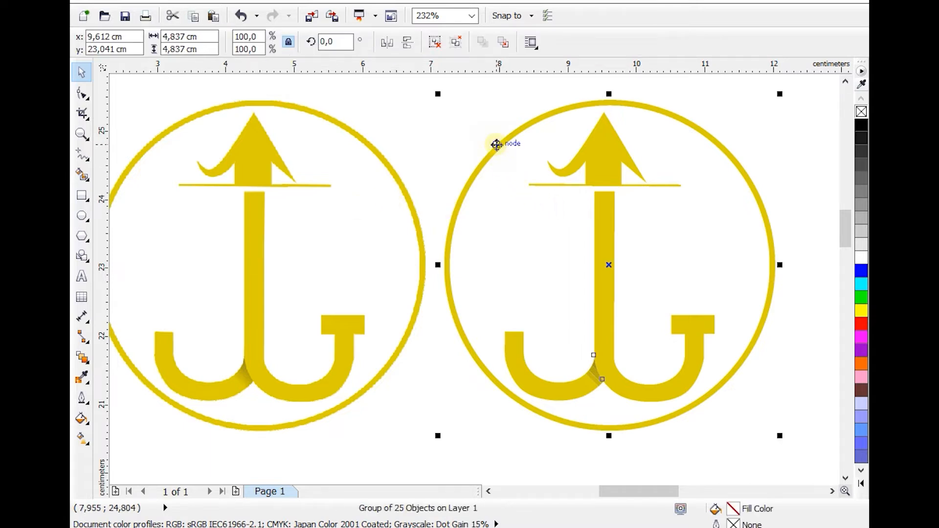
drag(491, 157, 497, 150)
click(412, 206)
drag(473, 185, 475, 184)
click(433, 143)
click(480, 169)
click(348, 117)
drag(348, 117, 356, 134)
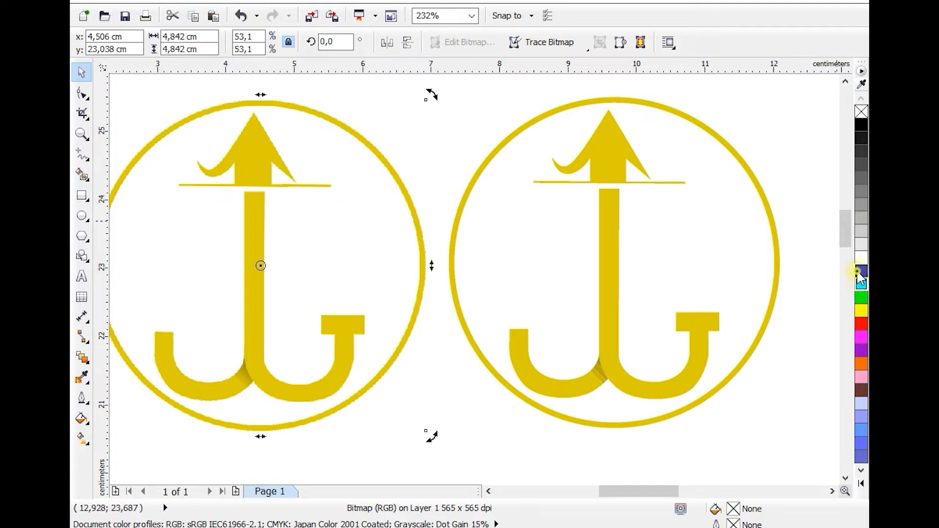
Fill the traced logo group with blue, trying cyan as an alternative
click(479, 165)
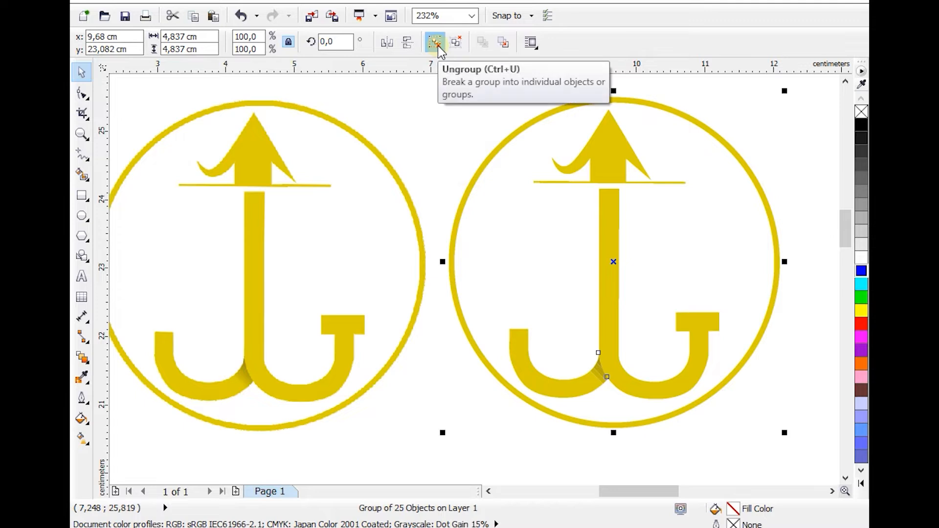
click(861, 271)
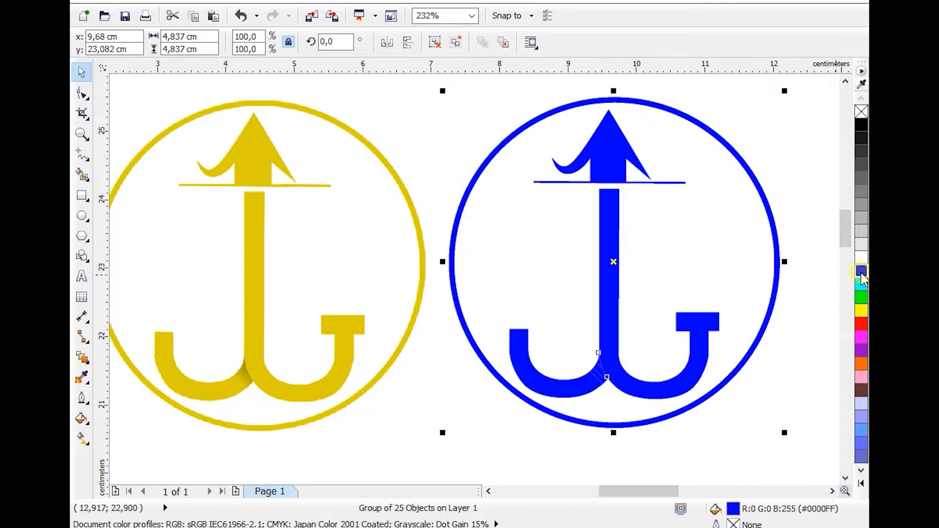
click(861, 284)
click(861, 272)
Ungroup the blue traced logo and move the original yellow bitmap logo slightly farther left
drag(621, 400, 402, 119)
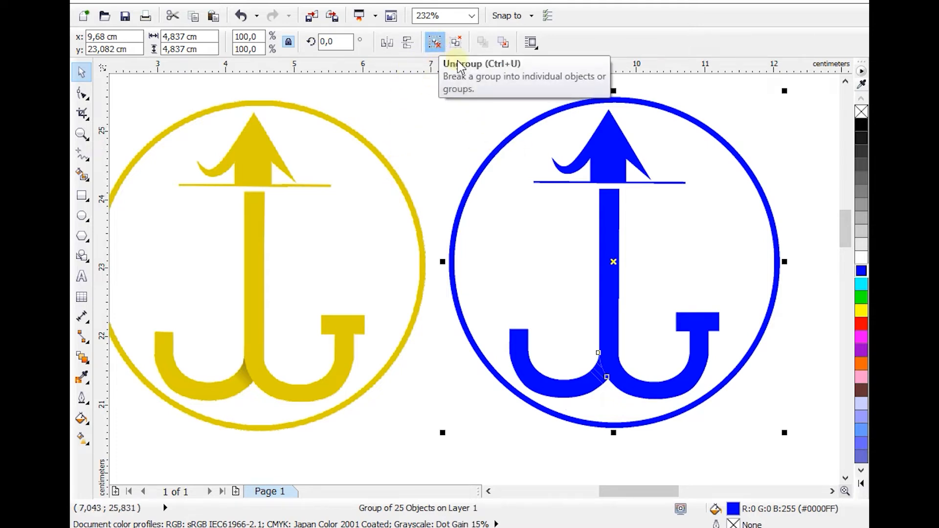
click(434, 43)
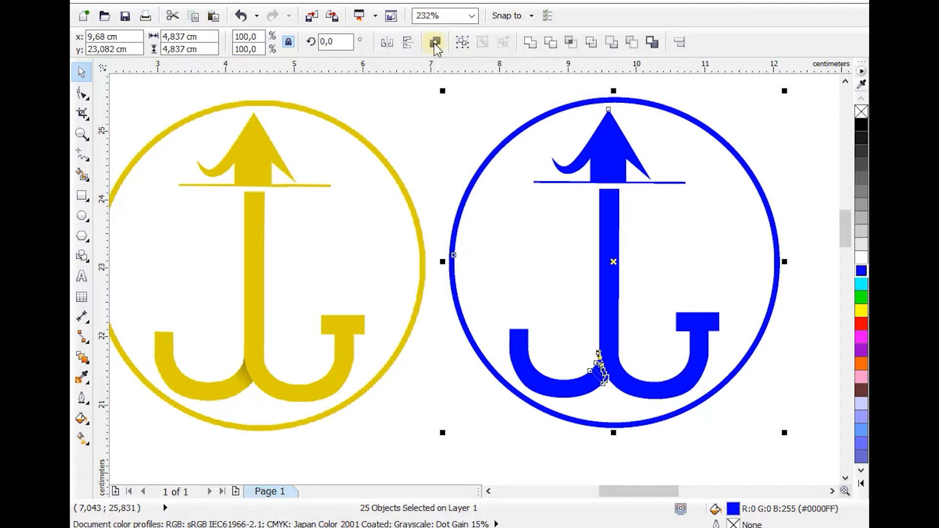
click(413, 209)
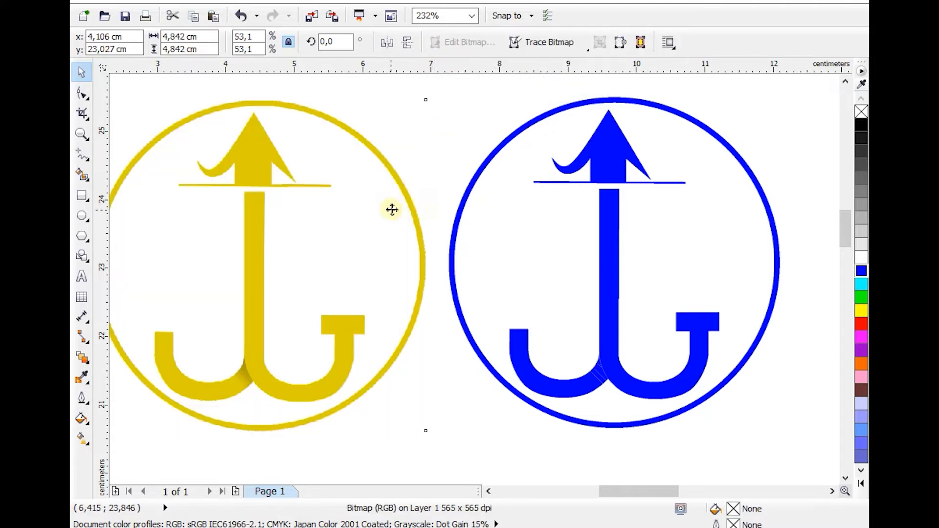
drag(392, 209, 387, 209)
click(465, 201)
Select the arrowhead of the traced logo on its own and fill it red after trying yellow
click(618, 166)
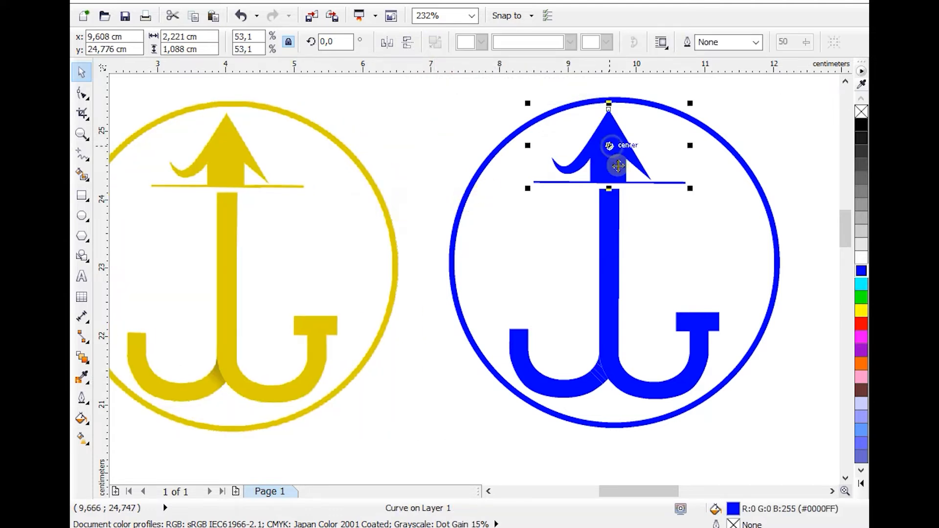
click(741, 128)
click(660, 186)
click(609, 226)
click(716, 121)
click(591, 145)
click(861, 311)
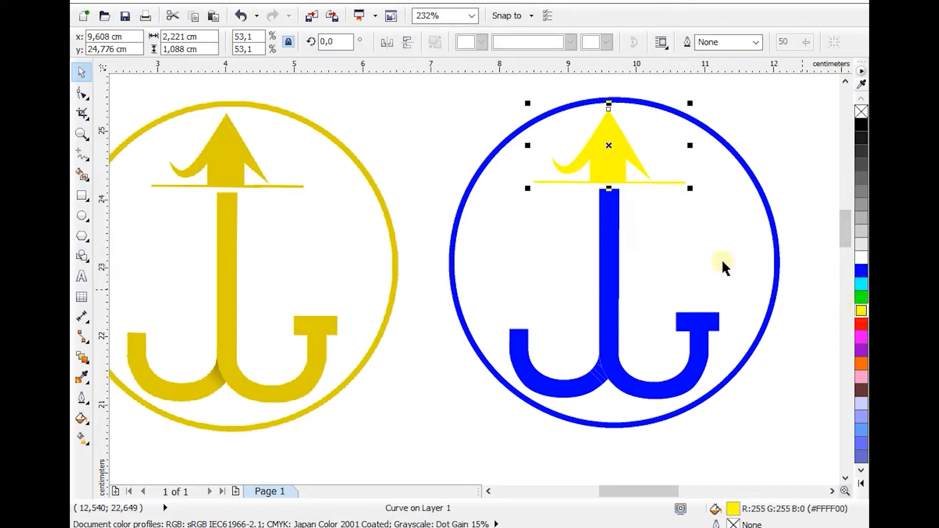
click(862, 324)
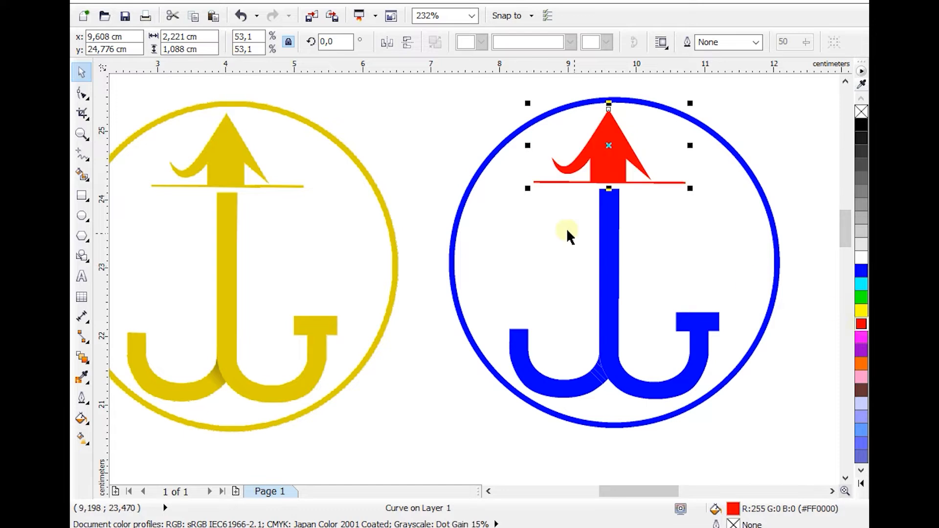
Fill the anchor's stem, left hook and the small pieces at their junction with red
click(622, 234)
click(862, 324)
click(538, 385)
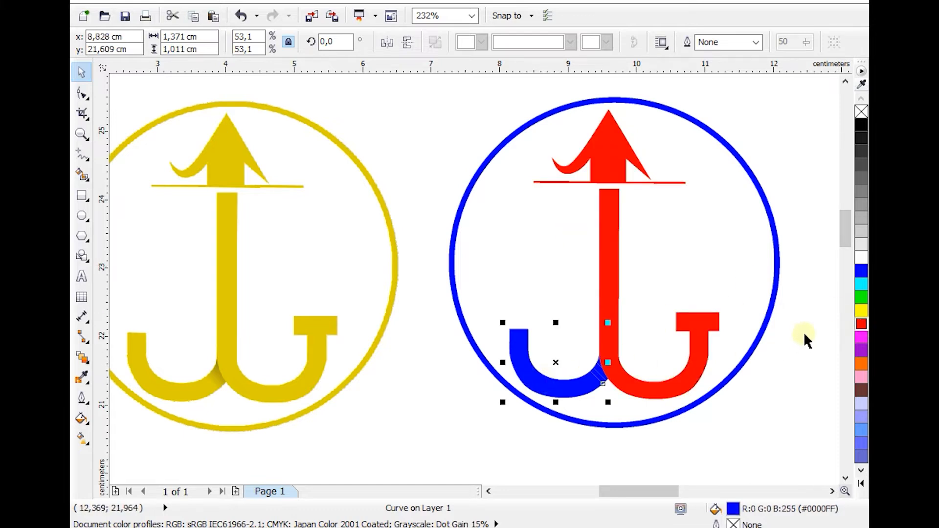
click(862, 324)
drag(638, 450, 579, 343)
click(862, 324)
click(793, 321)
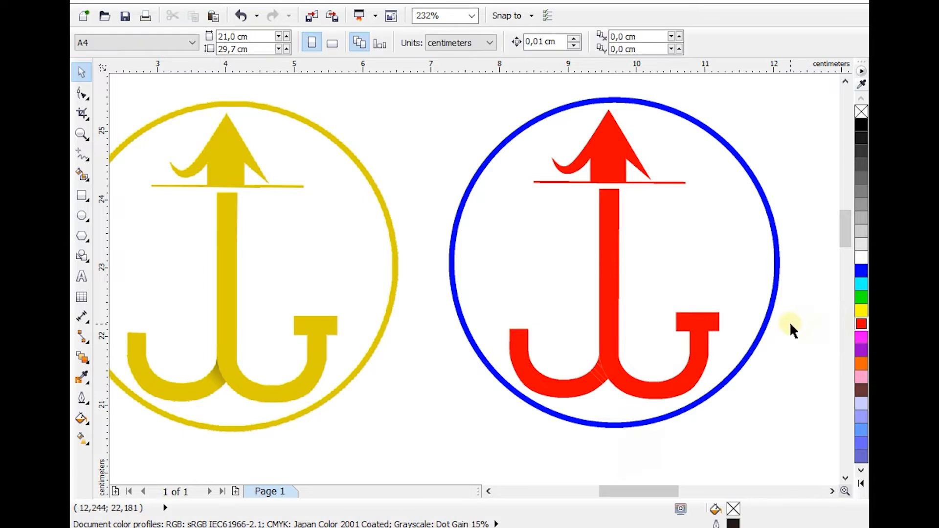
Fill the outer circle of the traced logo with red
click(476, 181)
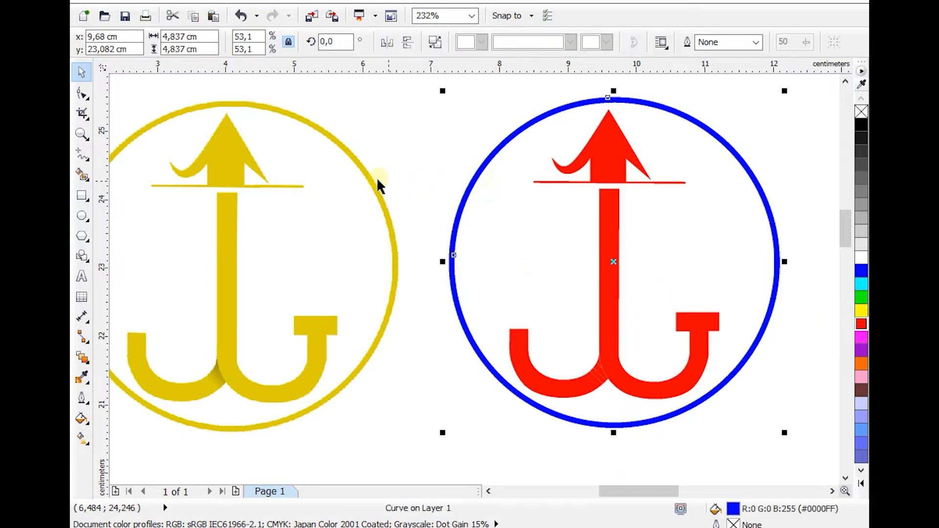
click(379, 185)
key(z)
click(182, 43)
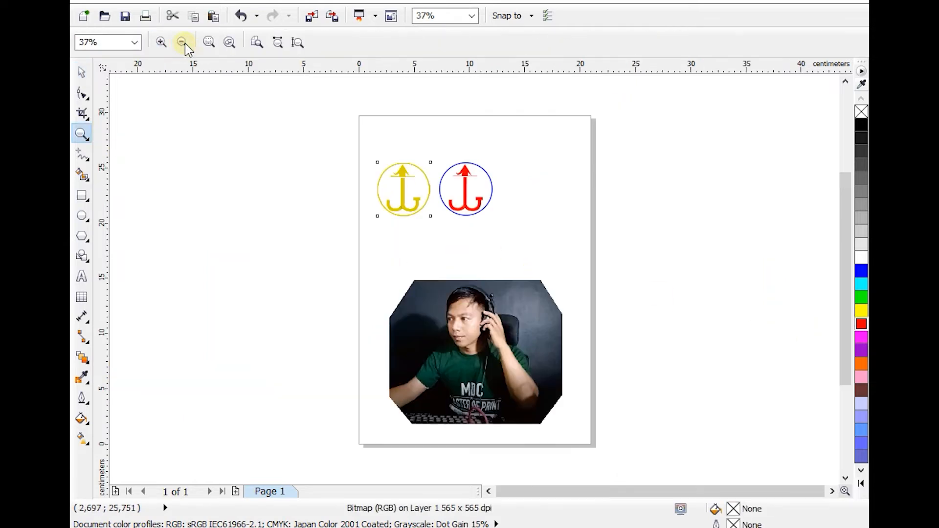
click(84, 70)
click(564, 209)
click(453, 157)
click(476, 155)
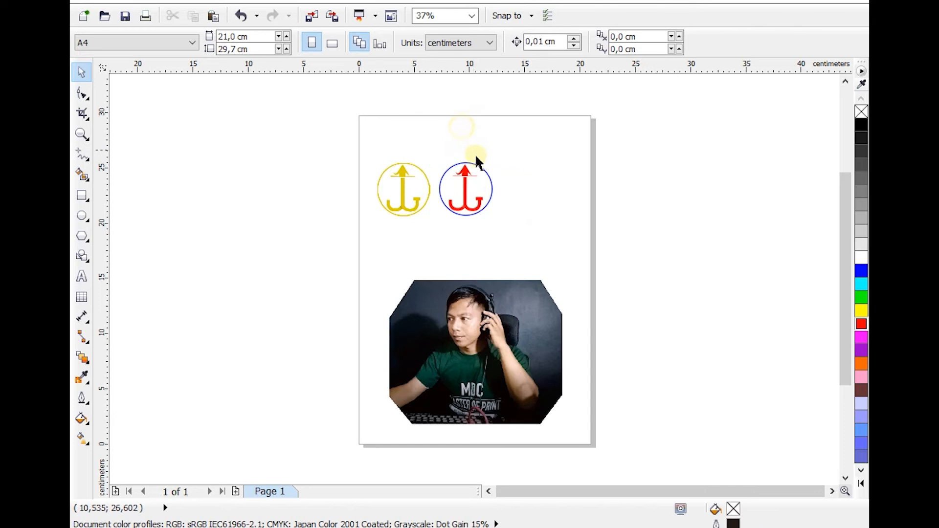
click(482, 172)
click(862, 324)
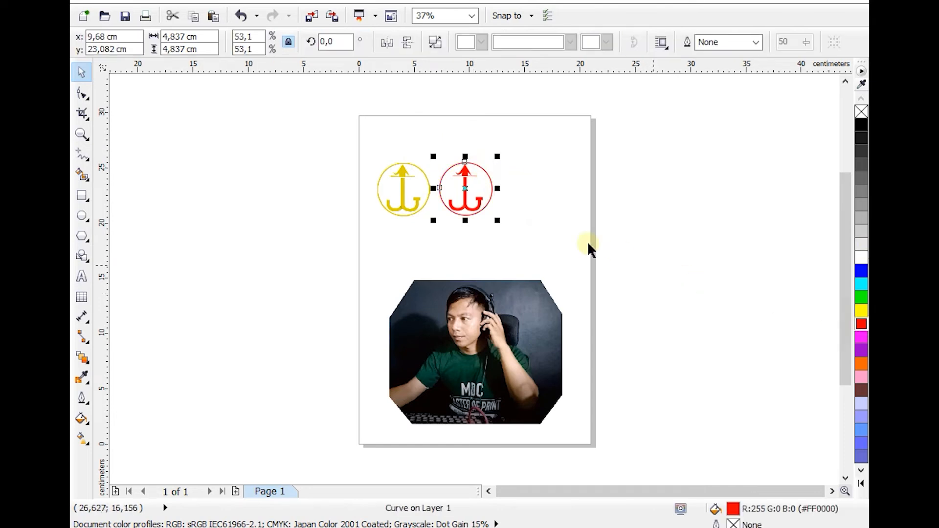
Switch the A4 page to landscape, with the photo on its right half, the red logo upper left and the yellow logo off the page
click(526, 251)
drag(524, 250, 405, 171)
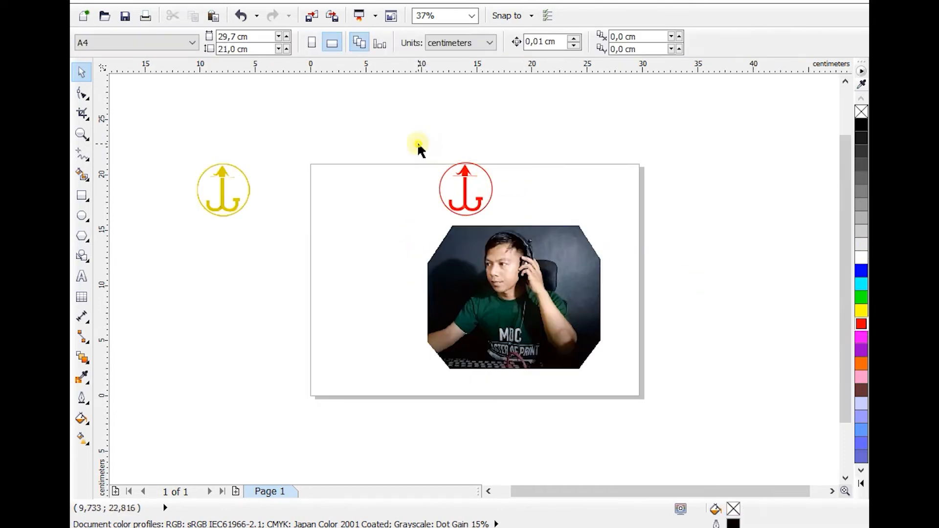
drag(418, 142, 501, 221)
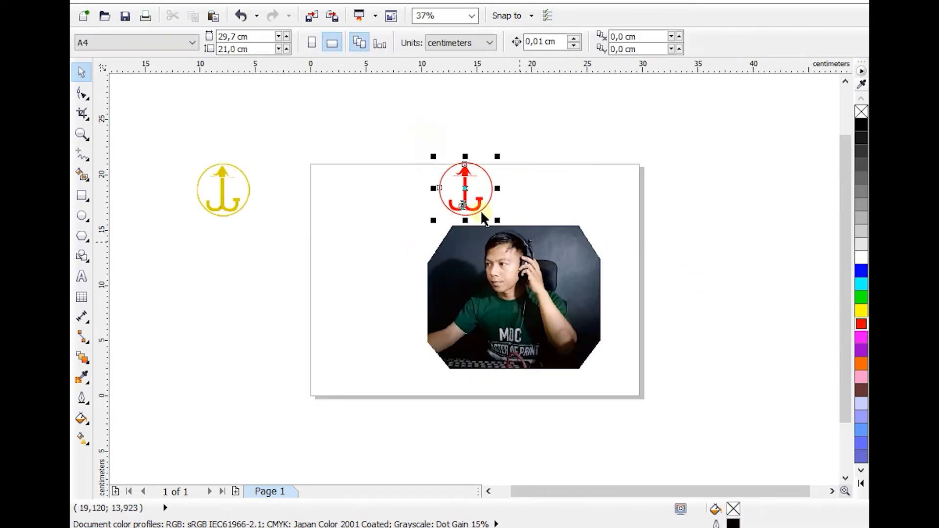
drag(465, 196, 373, 217)
Draw a rectangle covering the whole landscape page, about 29.7 by 21 cm, and fill it yellow
click(88, 200)
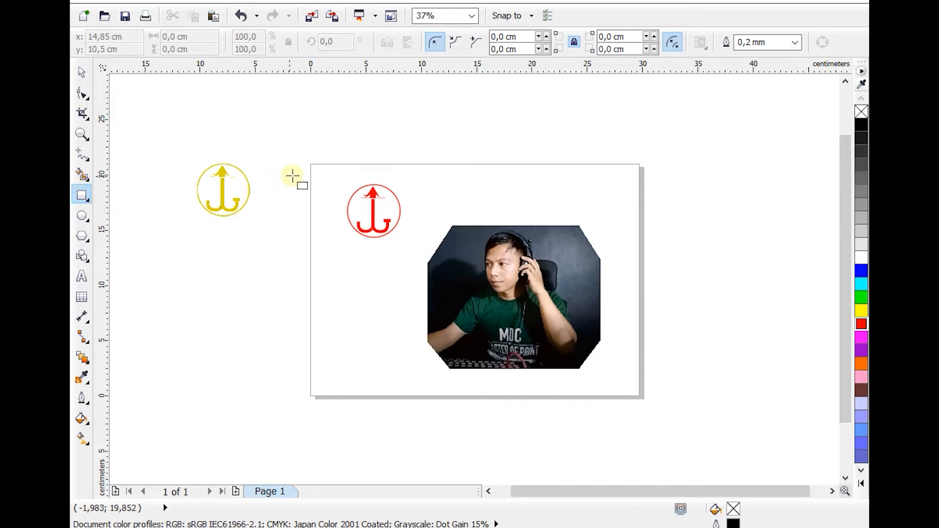
drag(310, 165, 640, 397)
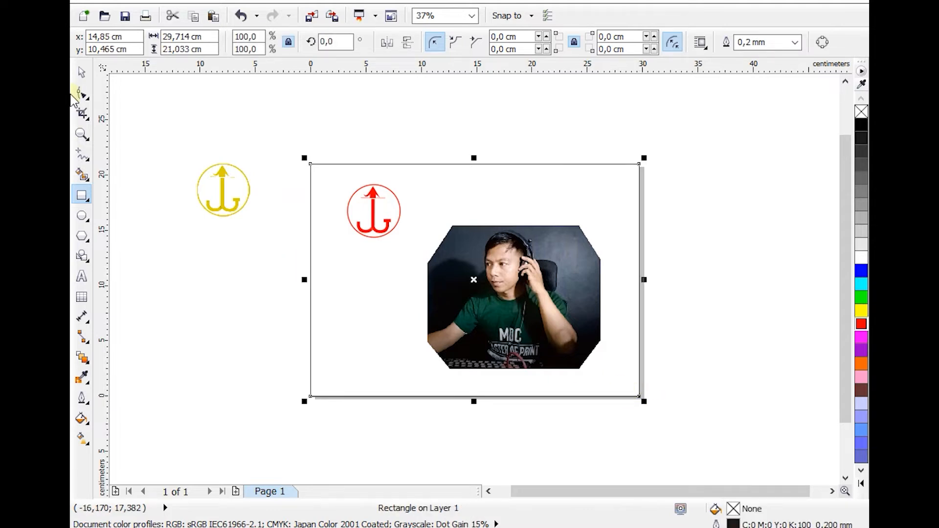
click(82, 72)
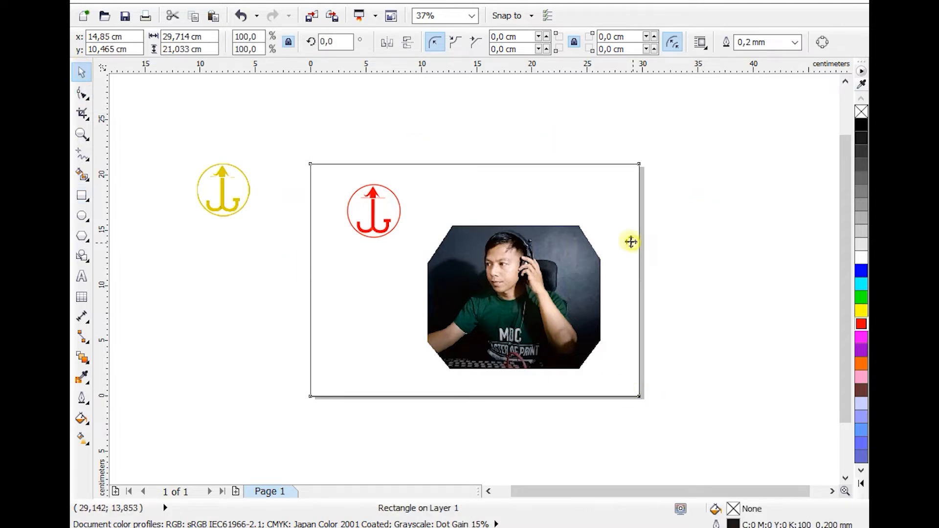
click(862, 311)
Place the yellow rectangle behind the photo and the red logo, and leave it selected
click(690, 256)
click(601, 252)
right_click(601, 252)
click(578, 243)
click(677, 245)
click(618, 239)
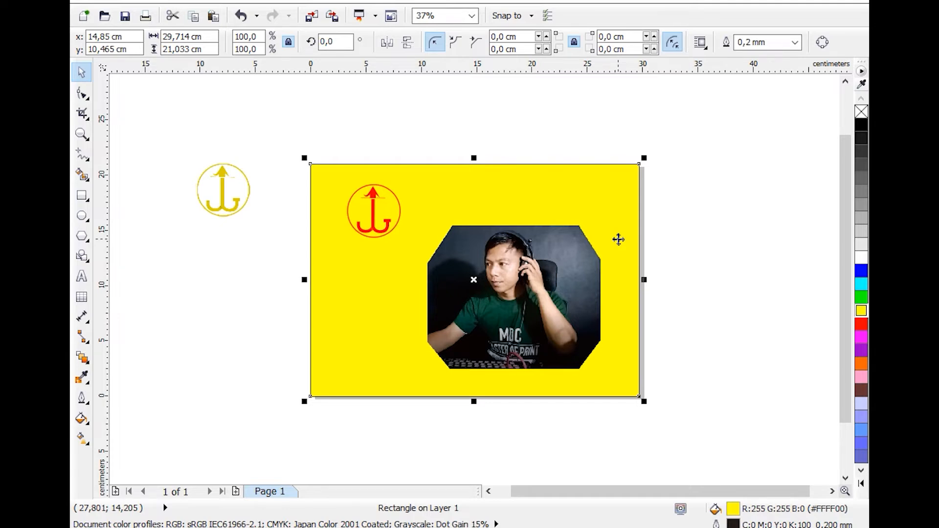
click(665, 203)
click(621, 189)
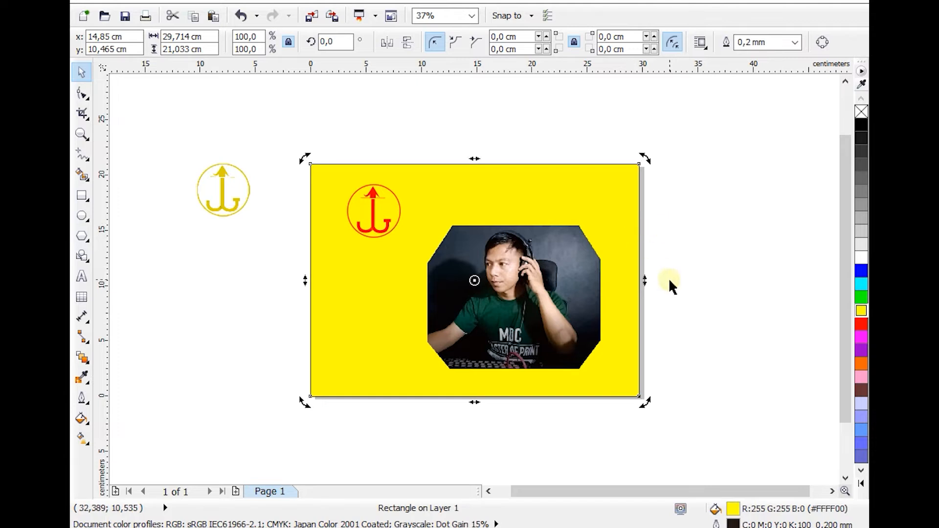
click(391, 231)
shift+click(441, 194)
click(442, 194)
drag(595, 196, 622, 197)
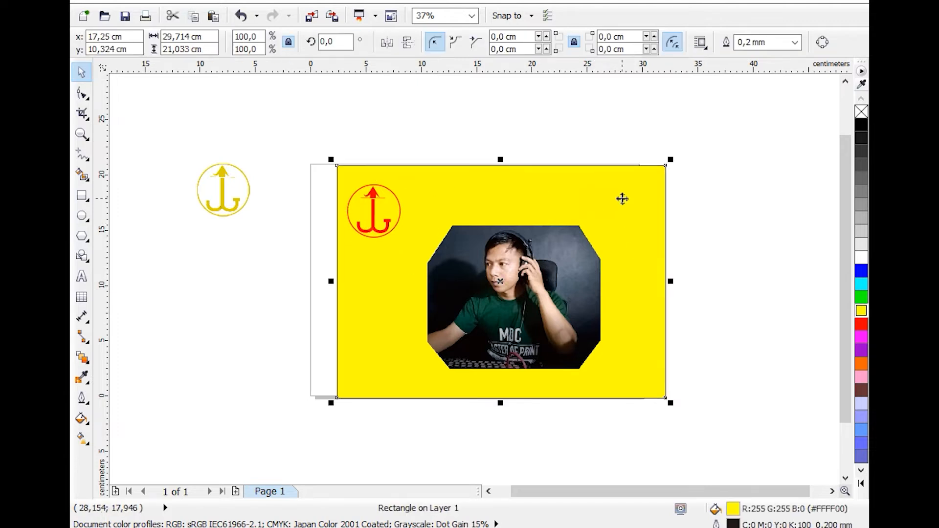
key(ctrl+z)
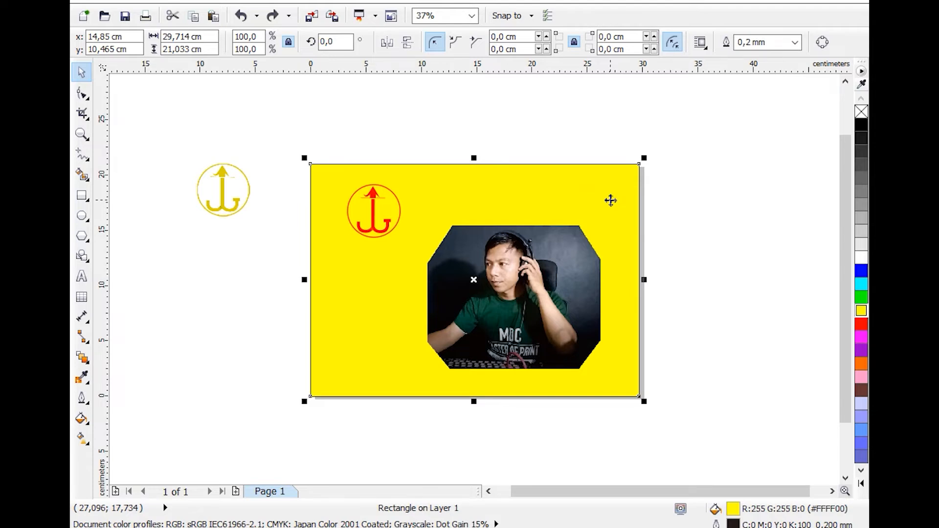
key(ctrl+z)
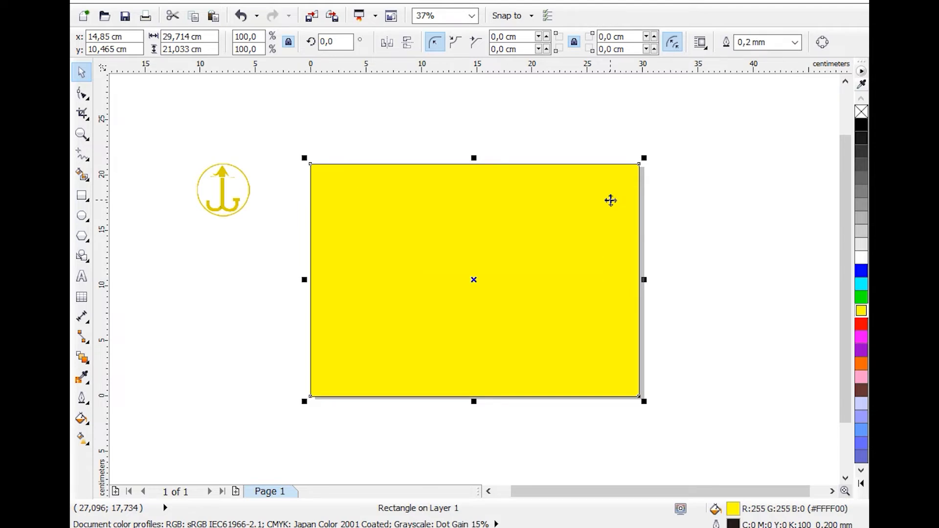
key(ctrl+z)
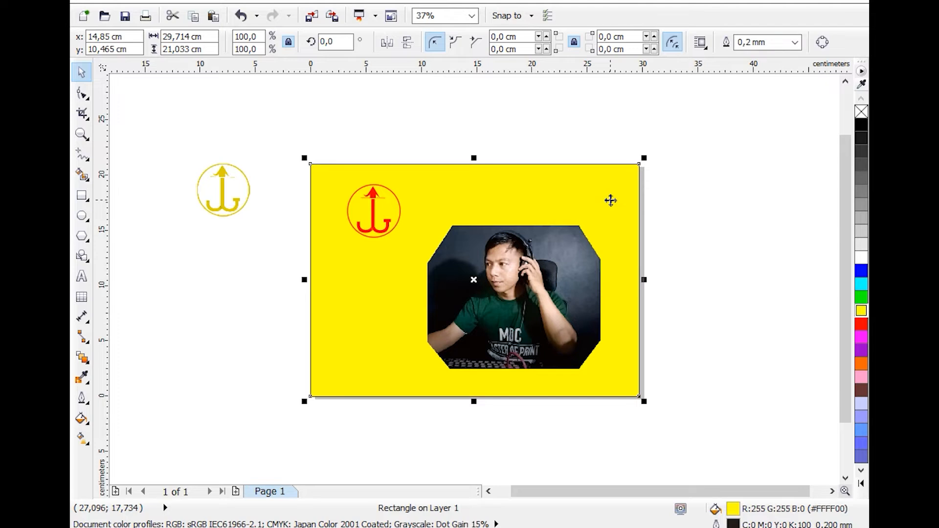
click(698, 252)
click(587, 216)
click(602, 208)
click(646, 230)
click(554, 200)
Draw a rectangle about 29.7 by 3.7 cm across the upper edge of the page and fill it orange (#FF6600)
click(81, 195)
drag(310, 164, 639, 205)
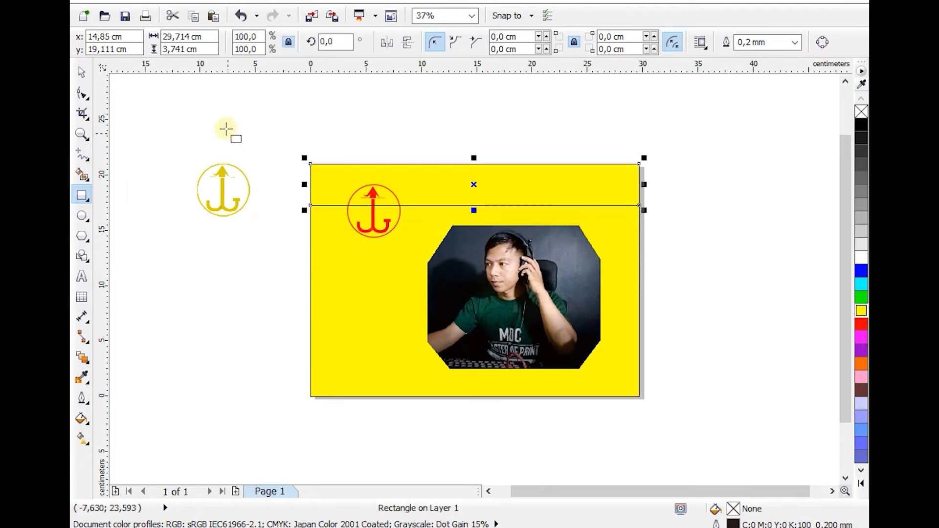
click(81, 72)
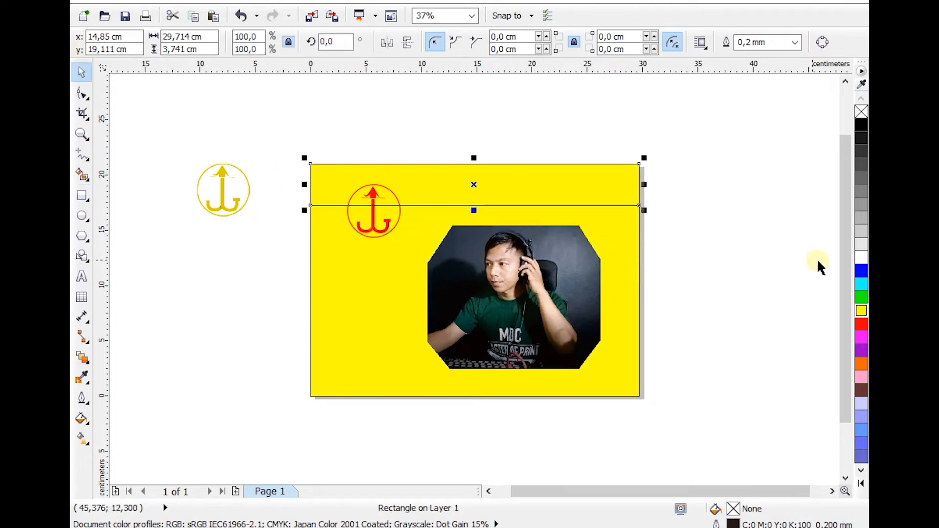
click(862, 297)
click(862, 338)
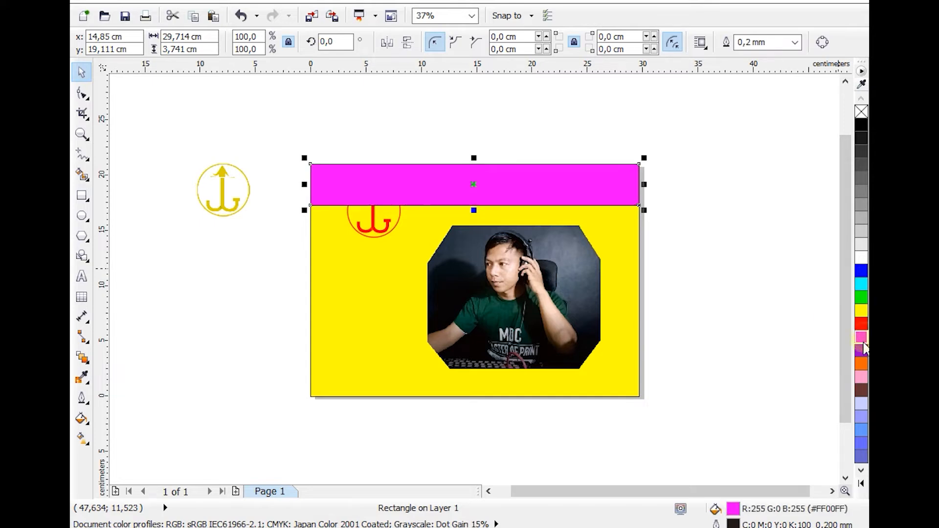
click(863, 349)
click(862, 365)
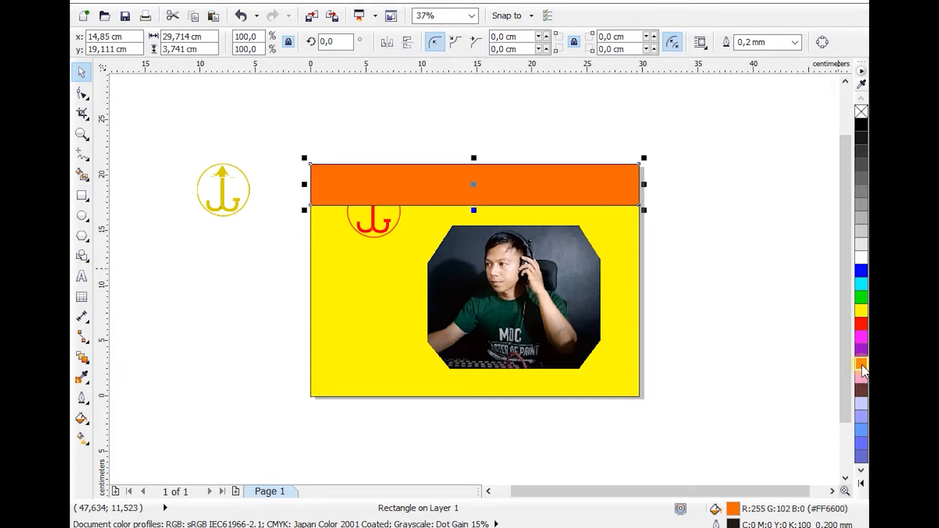
Convert the orange rectangle to curves, raise its lower-left node slightly and delete the lower-right node to form a wedge
click(81, 93)
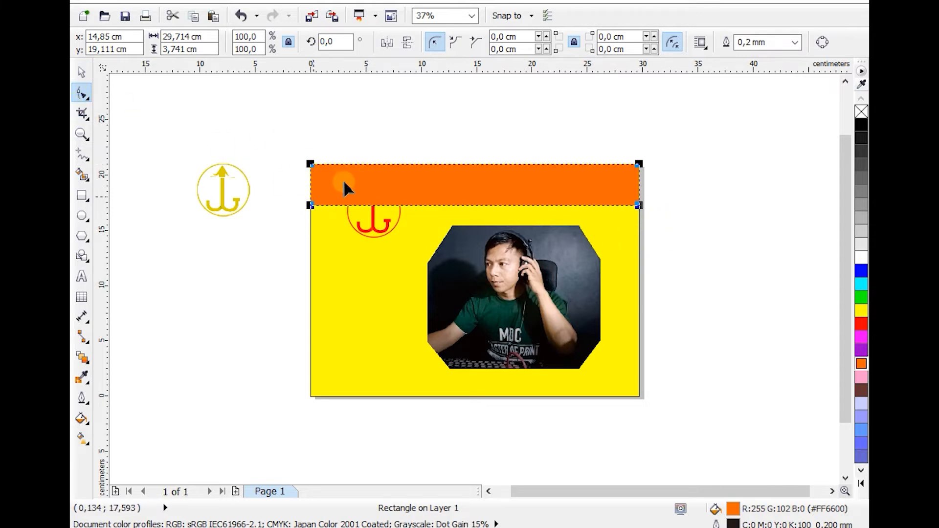
click(631, 185)
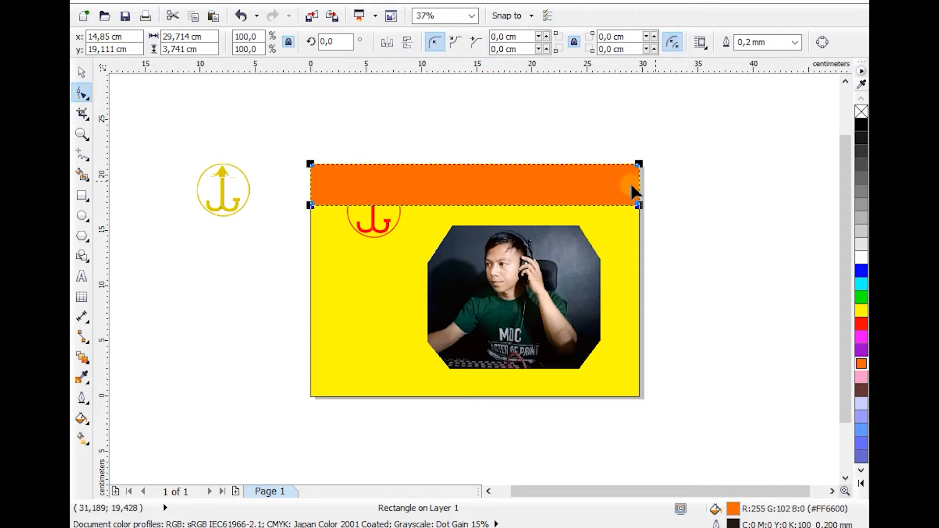
click(584, 198)
click(822, 42)
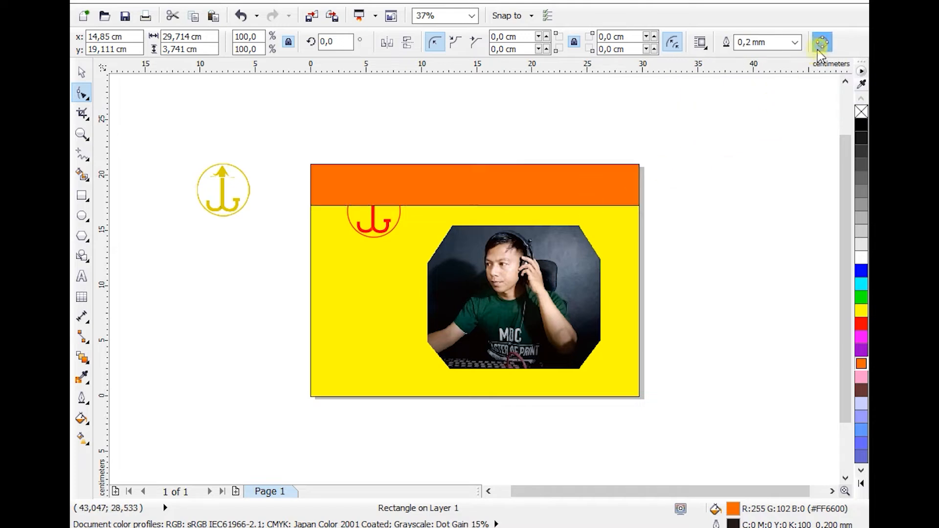
click(637, 204)
drag(637, 204, 639, 173)
mouse_move(312, 205)
mouse_down()
mouse_move(311, 186)
mouse_move(310, 197)
mouse_up()
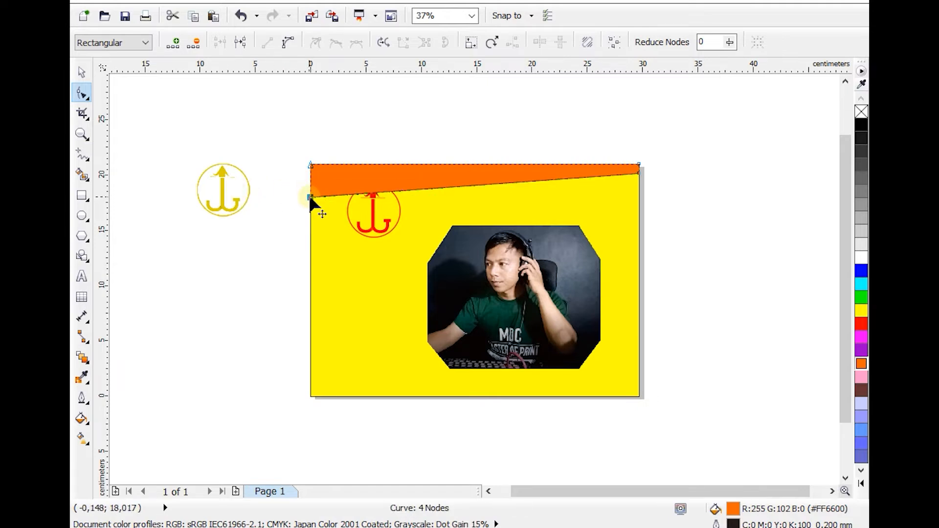
double_click(639, 172)
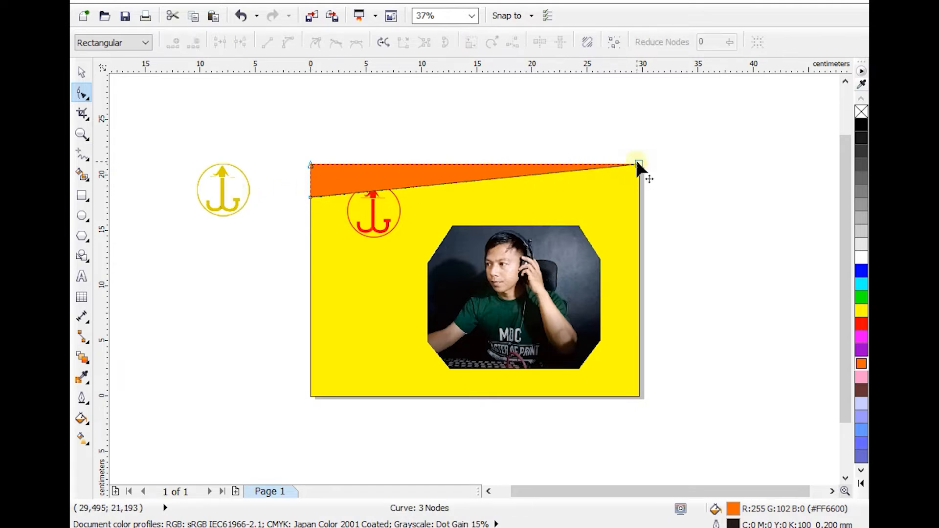
Bend the lower edge of the orange wedge into a gentle S-curve, keeping the shape about 29.7 by 3 cm
drag(415, 186, 360, 172)
drag(531, 176, 591, 191)
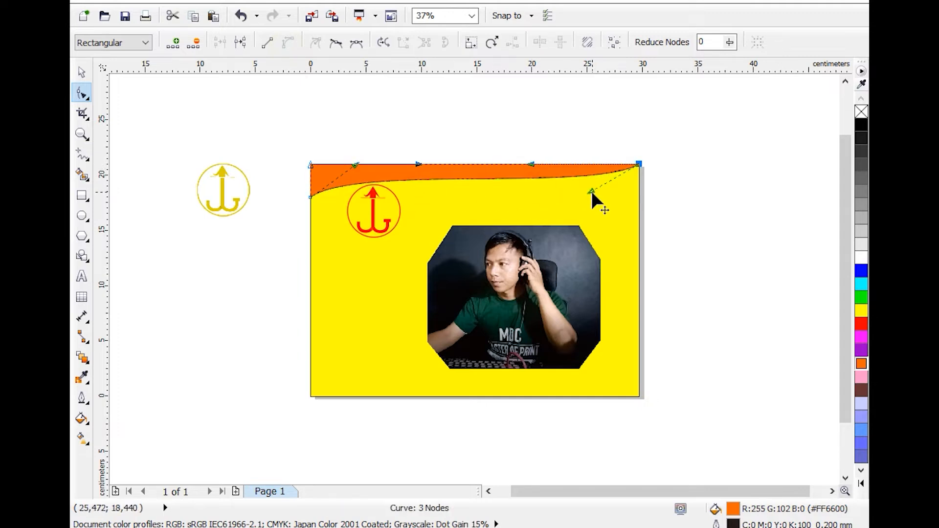
drag(378, 151, 379, 151)
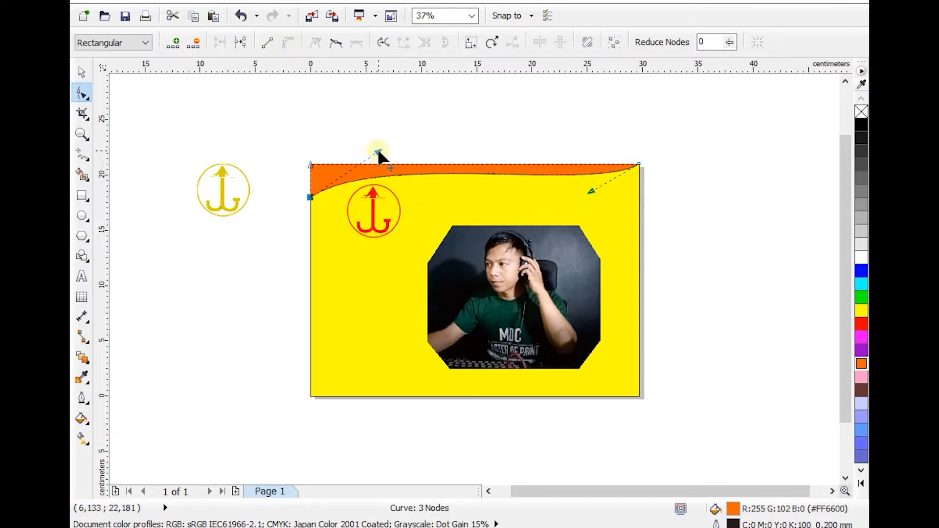
click(81, 73)
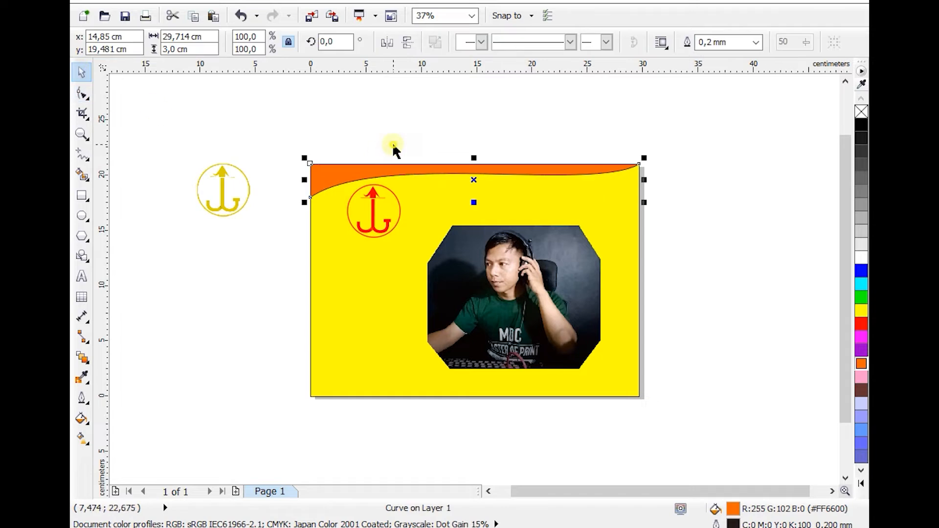
Move the whole red logo down the page, clear of the orange curve
click(393, 145)
drag(343, 141, 405, 251)
drag(374, 215, 371, 268)
click(346, 169)
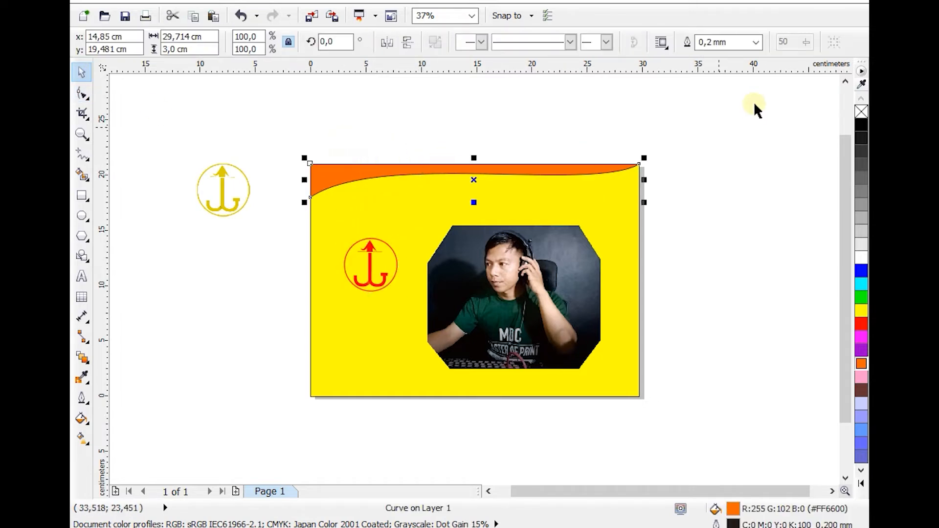
click(504, 122)
click(323, 181)
click(321, 243)
click(288, 186)
click(322, 182)
click(298, 256)
click(325, 194)
Set the outline width of both the orange curve and the yellow background rectangle to None
click(419, 166)
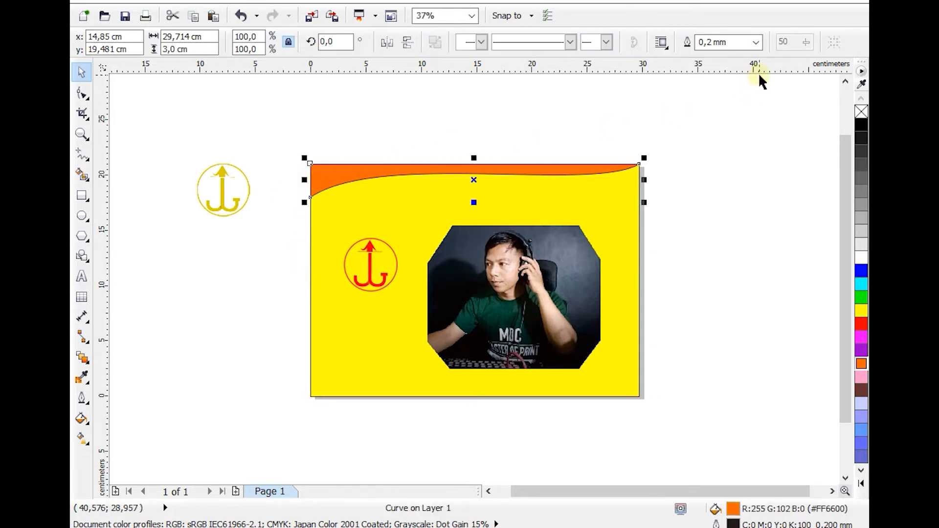
click(757, 42)
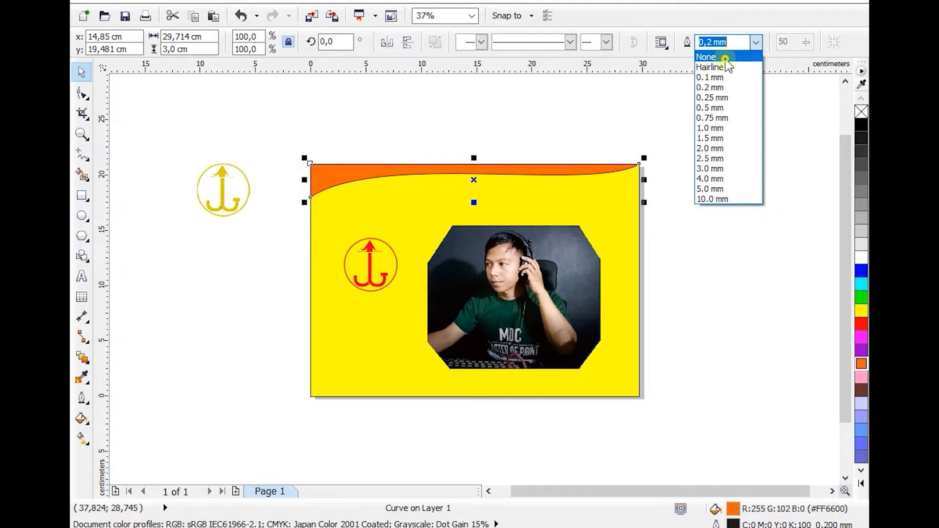
click(725, 57)
click(312, 220)
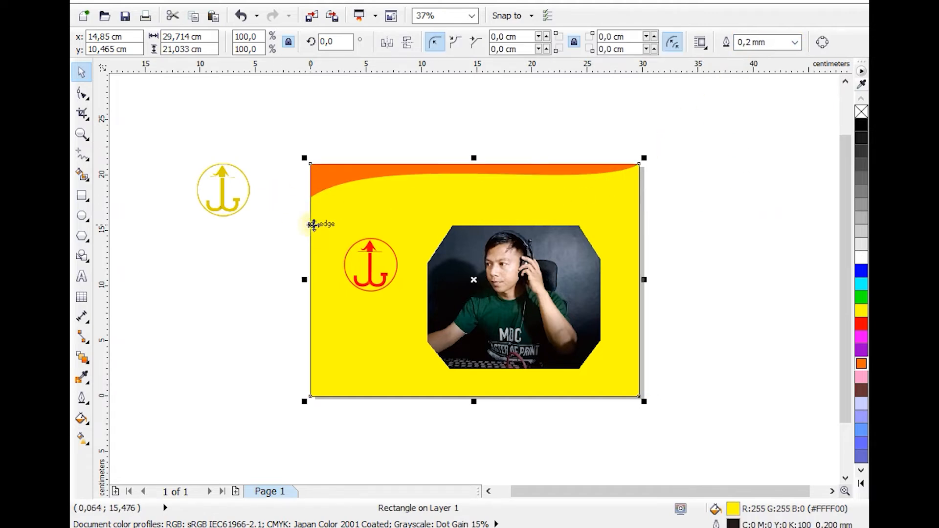
click(796, 43)
scroll(768, 73, up, 3)
click(747, 57)
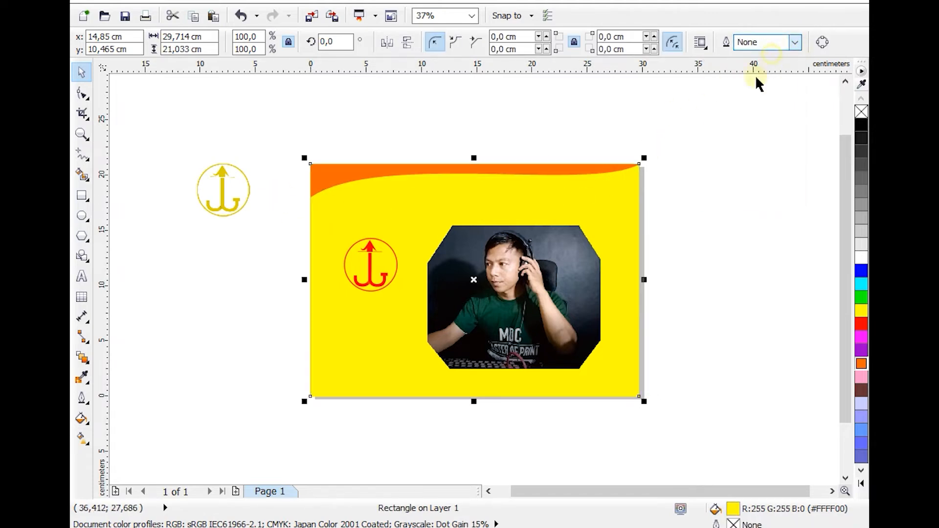
Move the whole red logo off the page, beneath the yellow logo
click(709, 137)
drag(289, 133, 404, 317)
drag(367, 279, 229, 282)
click(218, 147)
Duplicate the orange curve in place at the upper edge of the page
click(338, 177)
click(335, 113)
click(353, 176)
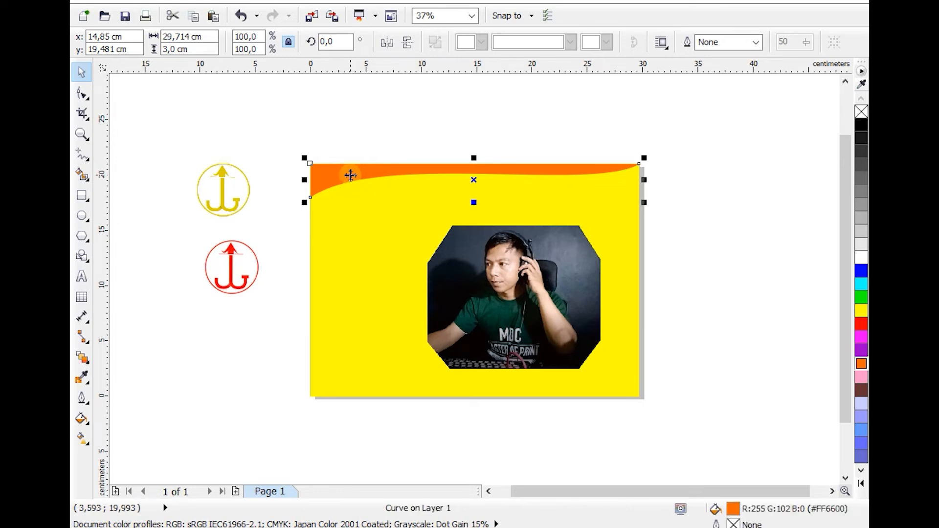
click(327, 147)
click(331, 175)
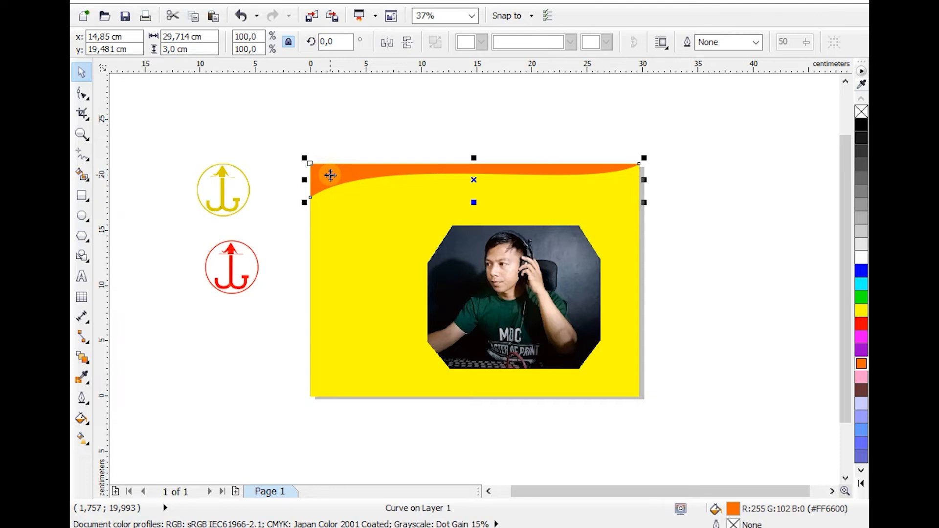
click(336, 130)
click(334, 169)
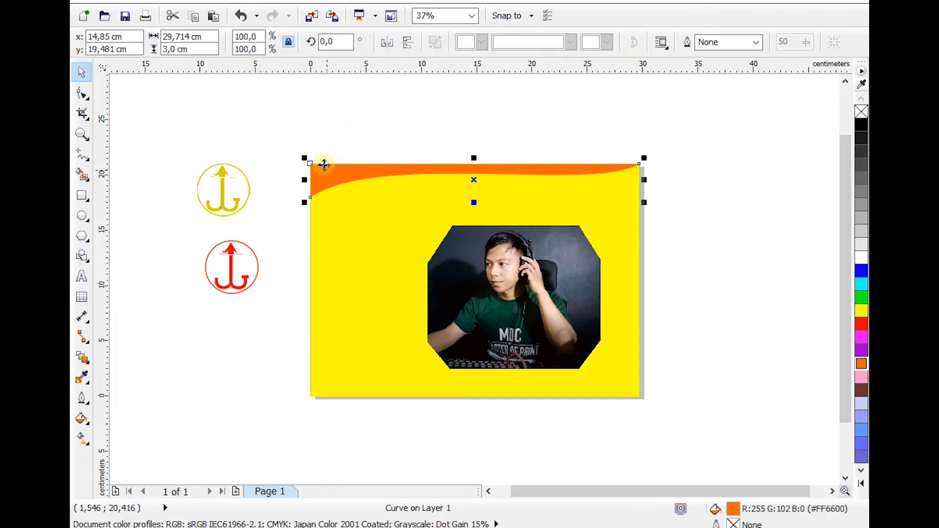
key(ctrl+z)
click(338, 176)
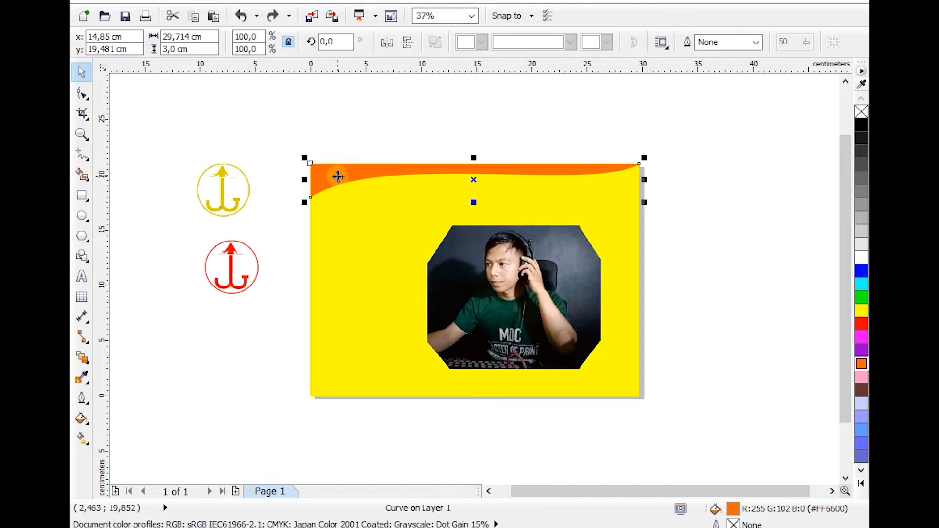
click(297, 124)
click(318, 175)
drag(321, 182, 325, 148)
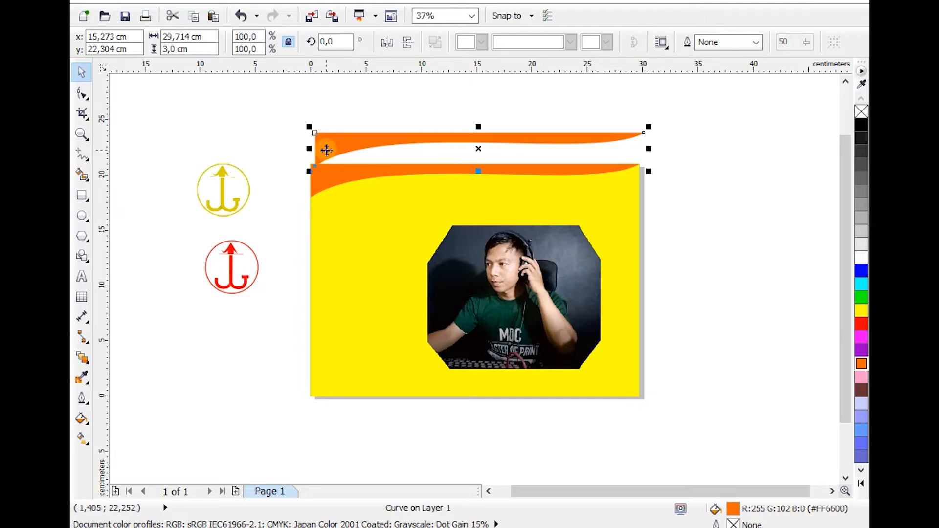
key(ctrl+z)
click(284, 148)
Pull the lower-left node of the duplicated curve down along the page edge, making the shape about 3.7 cm high
click(314, 175)
click(82, 93)
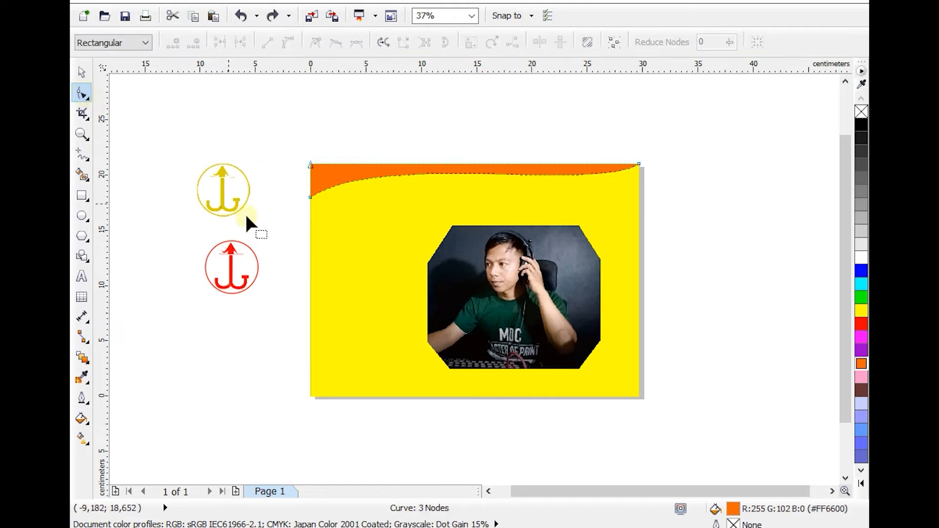
click(310, 197)
drag(310, 198, 308, 204)
click(592, 193)
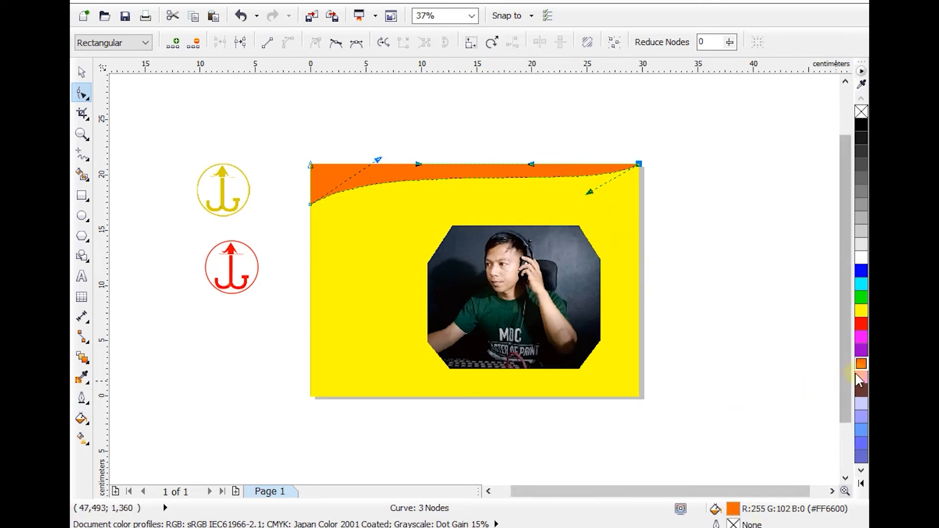
Fill the duplicated curve with a darker orange, R 184, G 74, B 0 (#B84A00), using the RGB model
double_click(736, 510)
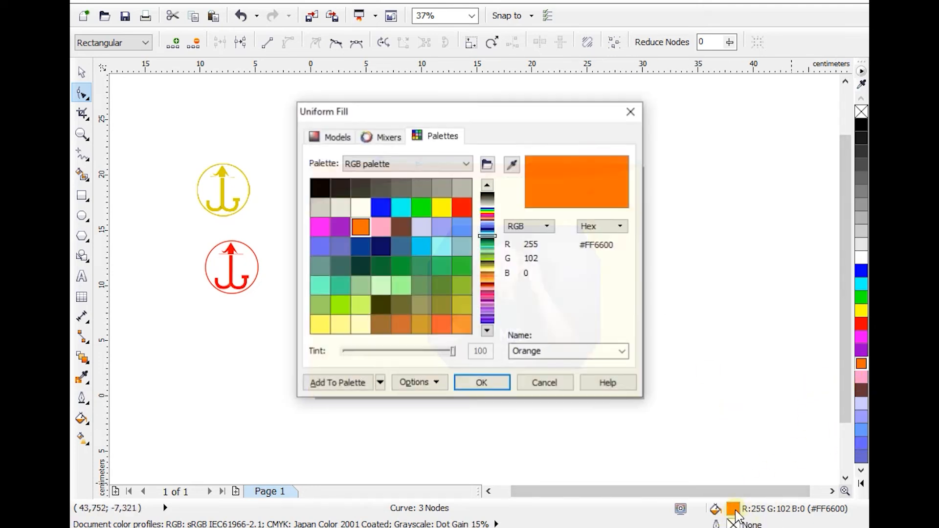
click(338, 140)
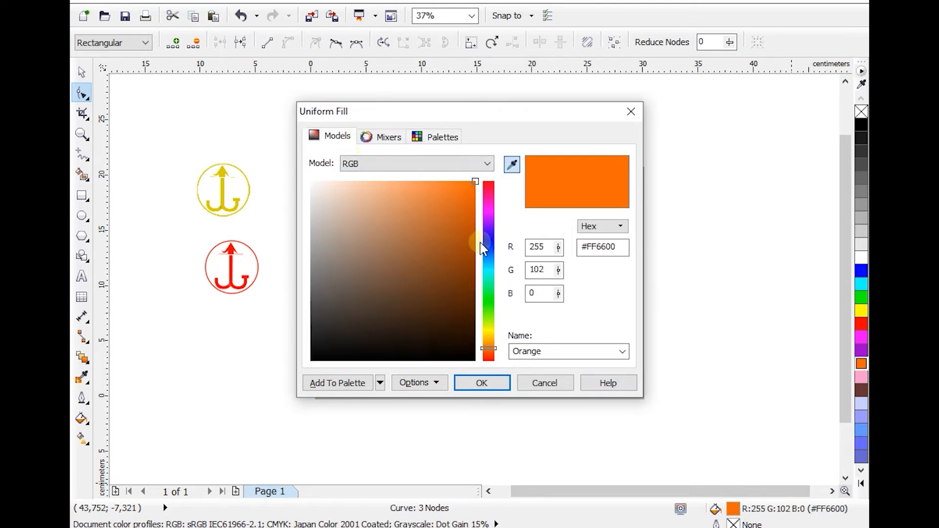
click(476, 244)
mouse_move(476, 243)
mouse_down()
mouse_move(474, 224)
mouse_move(475, 231)
mouse_up()
click(482, 383)
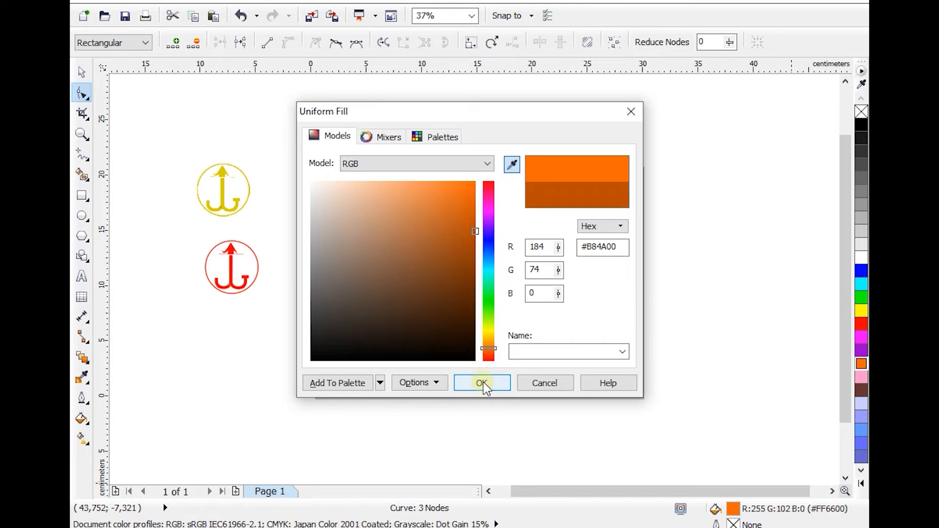
Select the dark orange curve and place it one level back, behind the bright orange curve
click(81, 72)
click(301, 142)
click(345, 182)
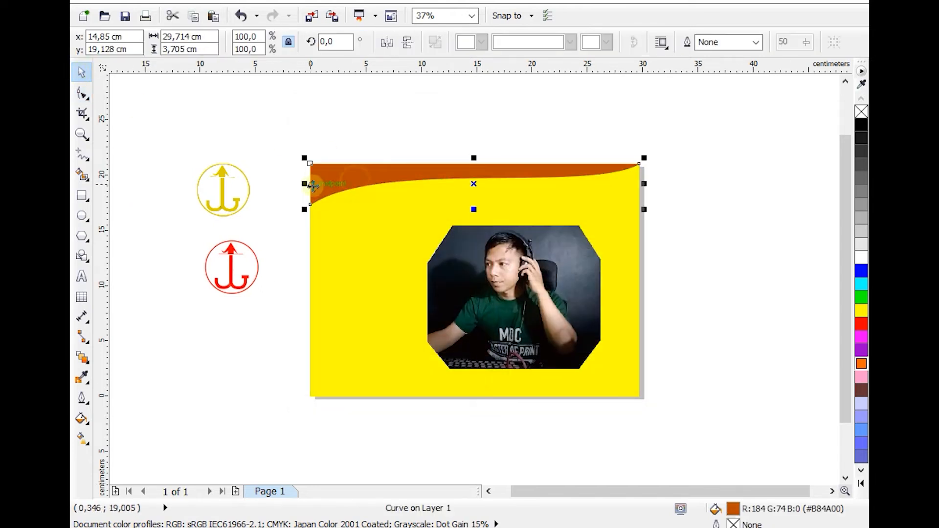
click(311, 131)
click(321, 186)
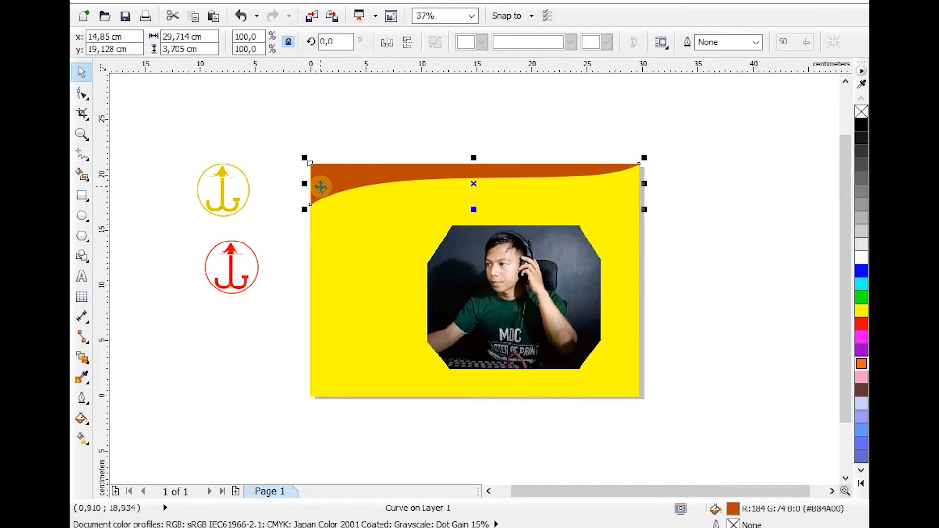
key(ctrl+Page_Down)
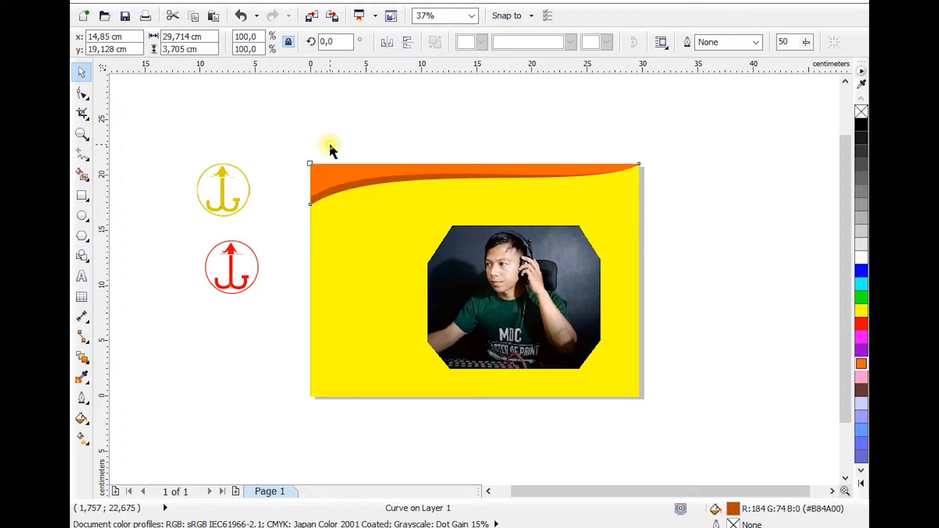
Try grey palette fills on the yellow background rectangle and return it to plain yellow
click(330, 149)
click(333, 196)
click(300, 125)
click(352, 243)
click(683, 258)
click(615, 237)
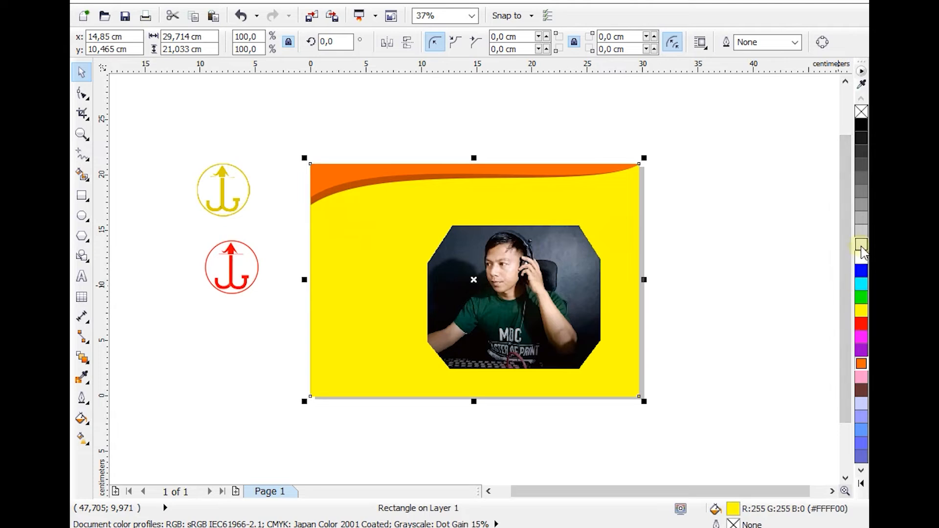
click(862, 244)
click(862, 230)
click(862, 217)
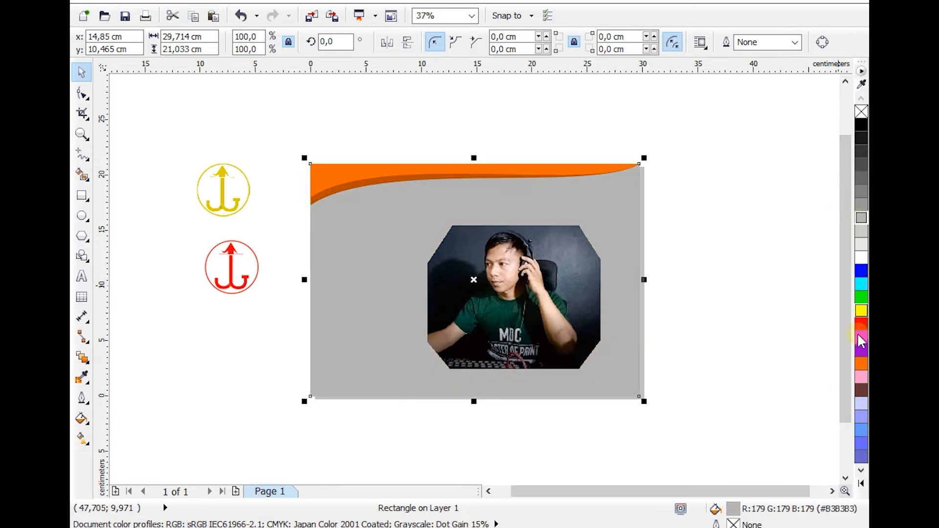
click(861, 311)
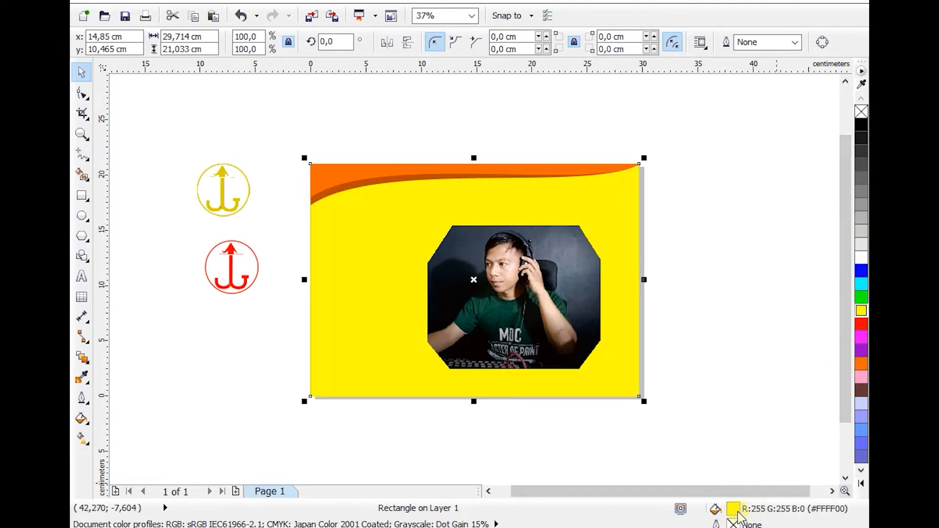
Fill the background rectangle with a lighter yellow, R 247, G 247, B 89 (#F7F759), using the RGB model
key(shift+F11)
click(332, 136)
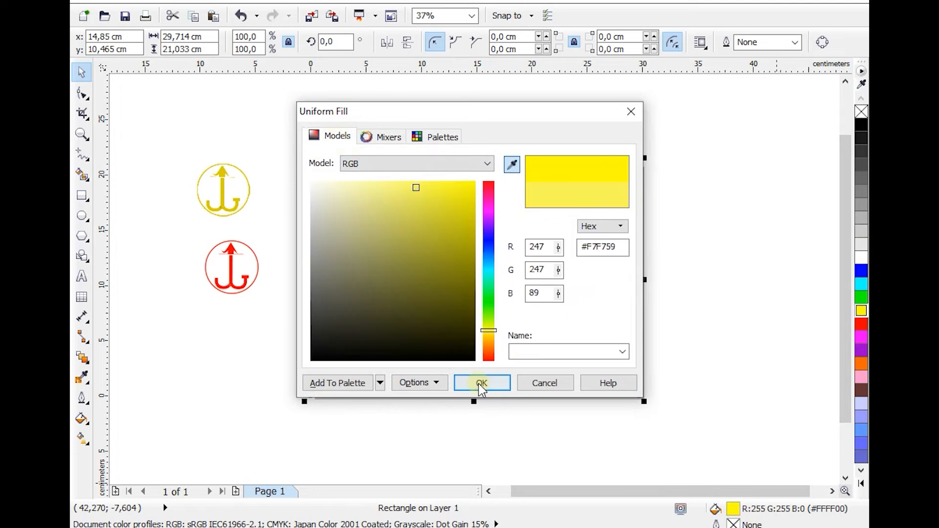
click(479, 383)
click(681, 275)
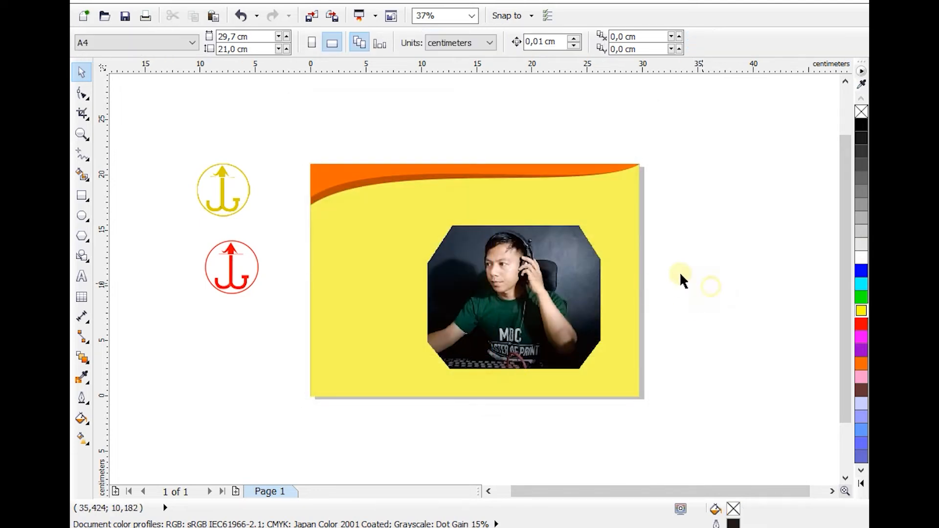
Move the photo up and to the right, just below the orange banner
click(478, 267)
drag(479, 266, 516, 236)
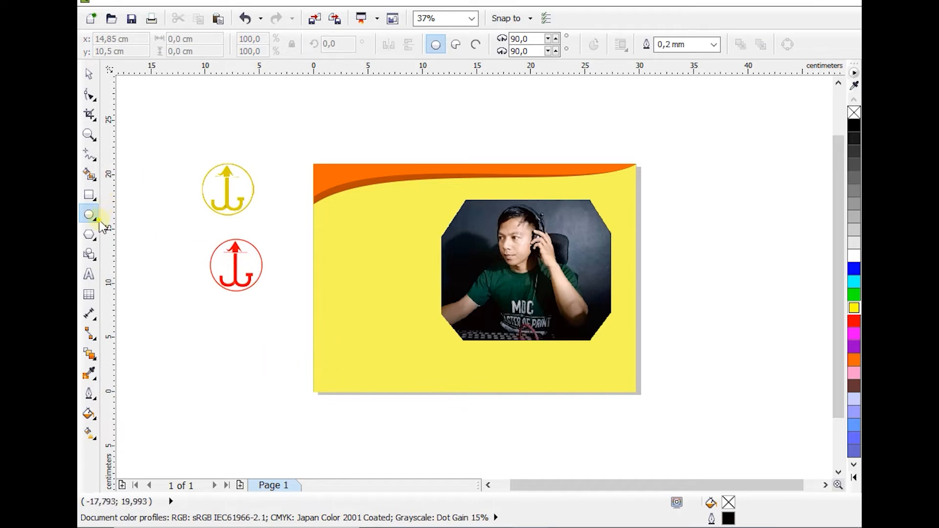
Draw an ellipse about 13.7 × 6.1 cm over the page's lower-left corner and rotate it to about 344.9°
drag(292, 376, 442, 443)
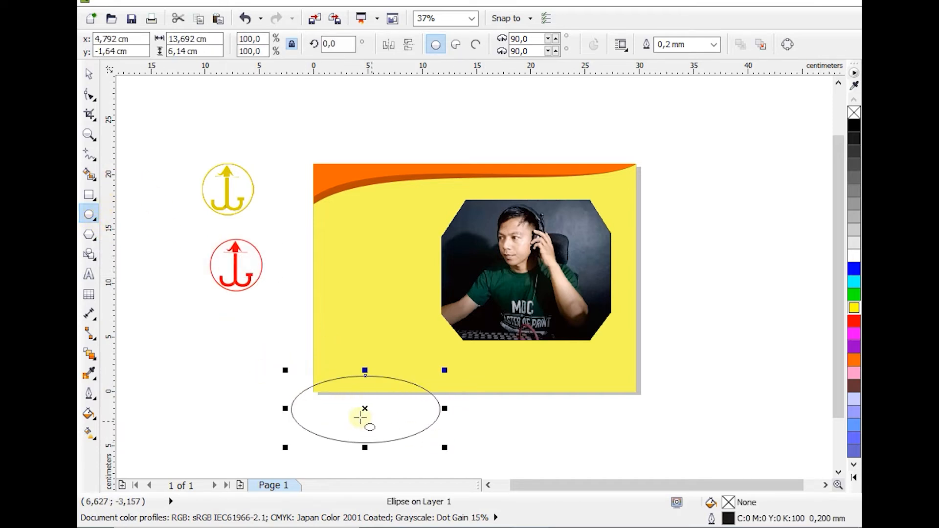
click(366, 410)
drag(444, 367, 453, 417)
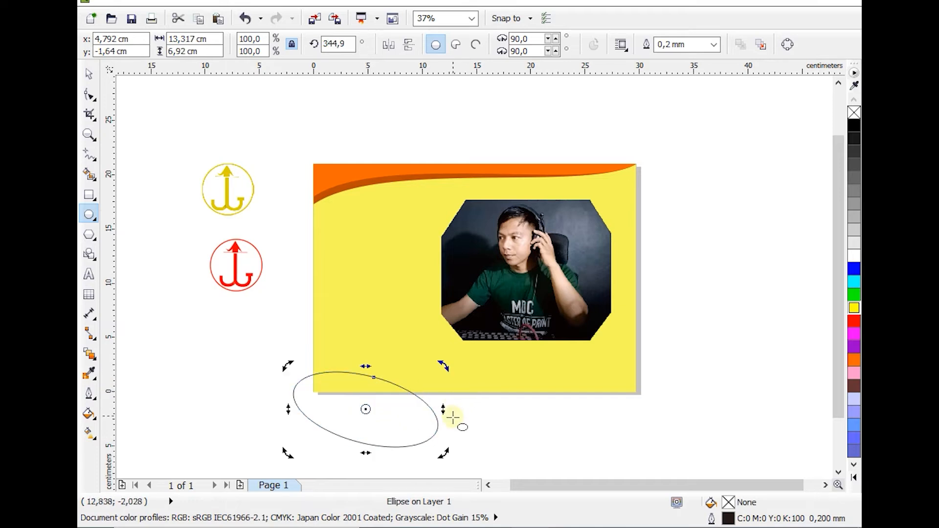
Intersect the rotated ellipse with the yellow background rectangle
click(89, 74)
click(480, 421)
click(390, 406)
click(470, 444)
click(380, 413)
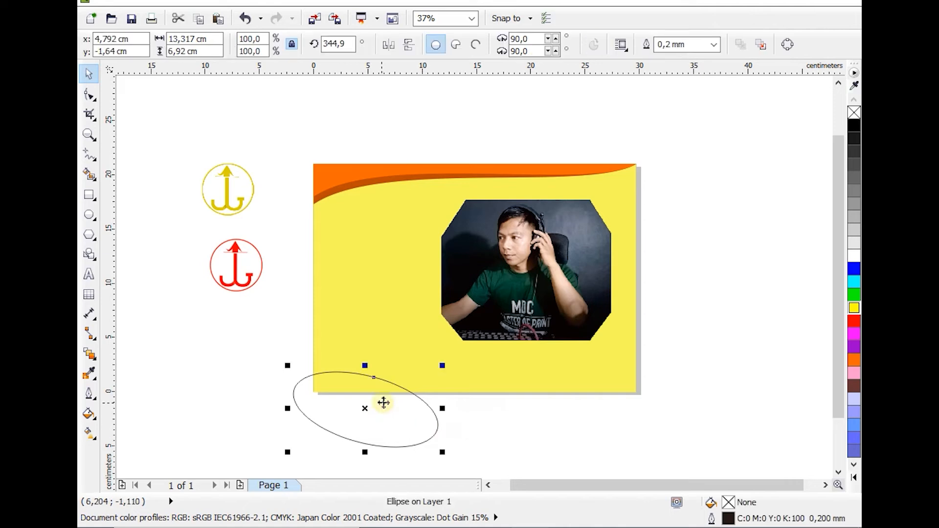
shift+click(367, 311)
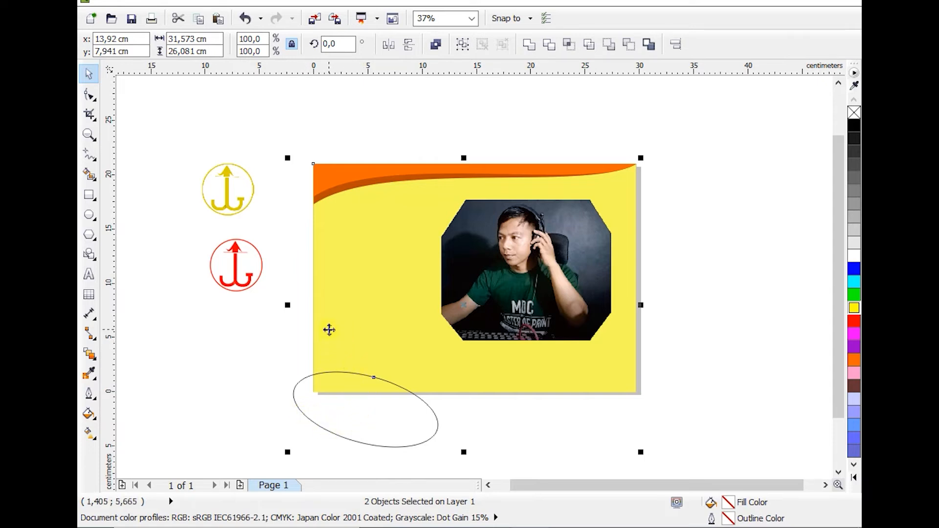
click(569, 44)
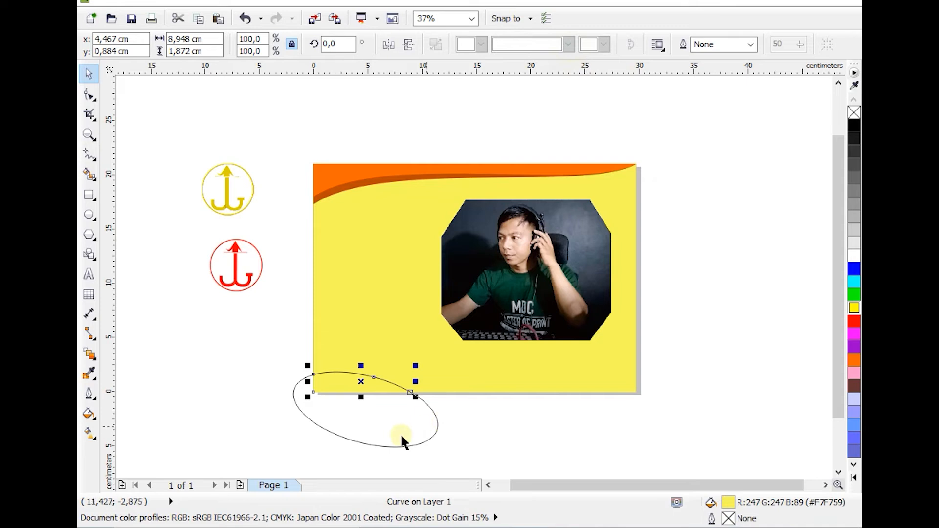
Delete the rotated ellipse and select the intersection piece in the page's lower-left corner
click(413, 430)
drag(414, 430, 214, 422)
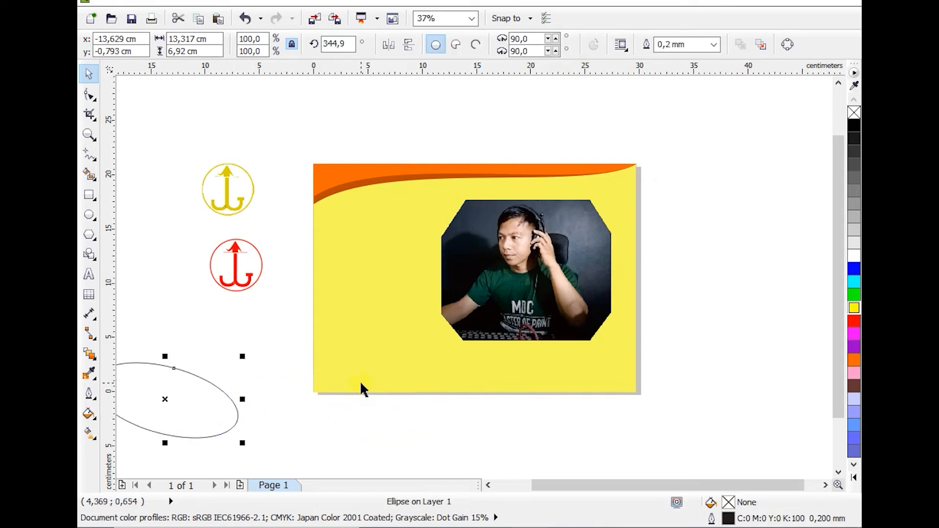
click(361, 384)
click(204, 404)
key(Delete)
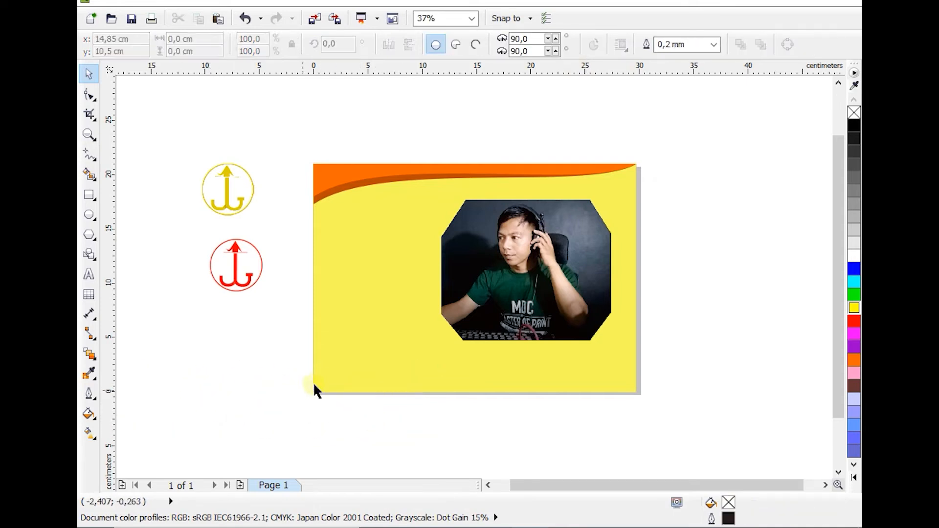
click(319, 383)
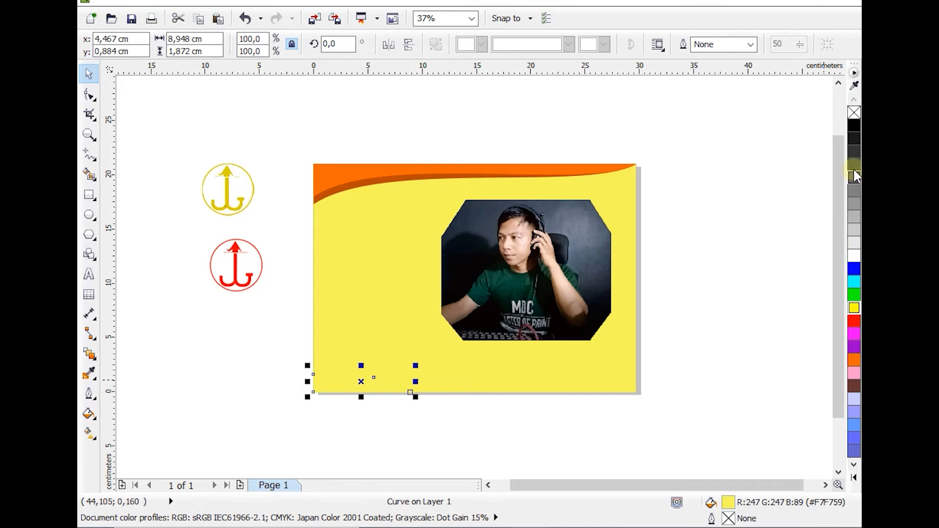
double_click(729, 504)
drag(515, 110, 737, 443)
click(730, 483)
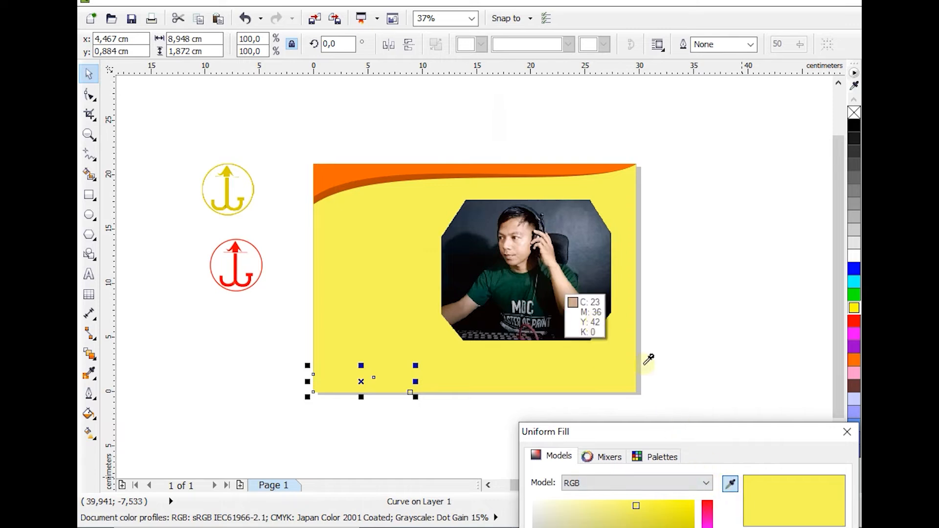
click(848, 433)
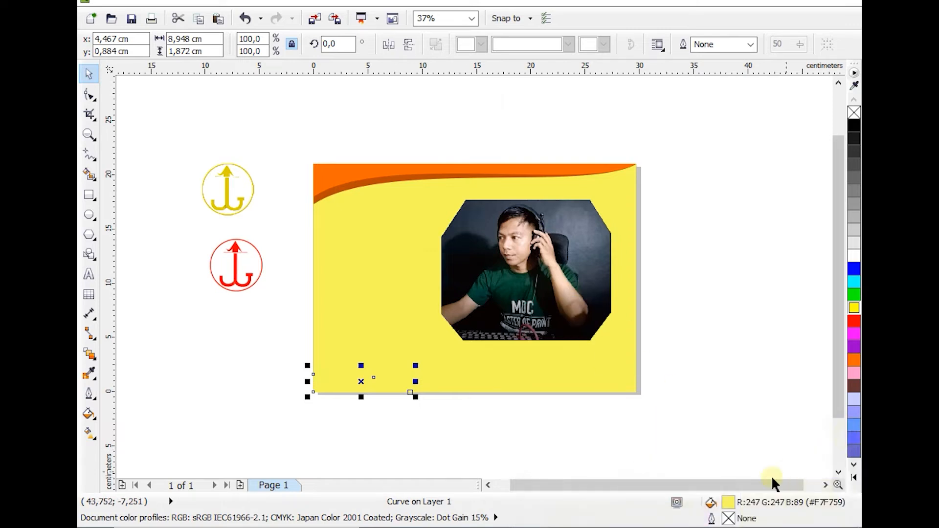
Fill the corner intersection piece with the bright orange sampled from the upper banner, R 255, G 102, B 0 (#FF6600)
double_click(730, 505)
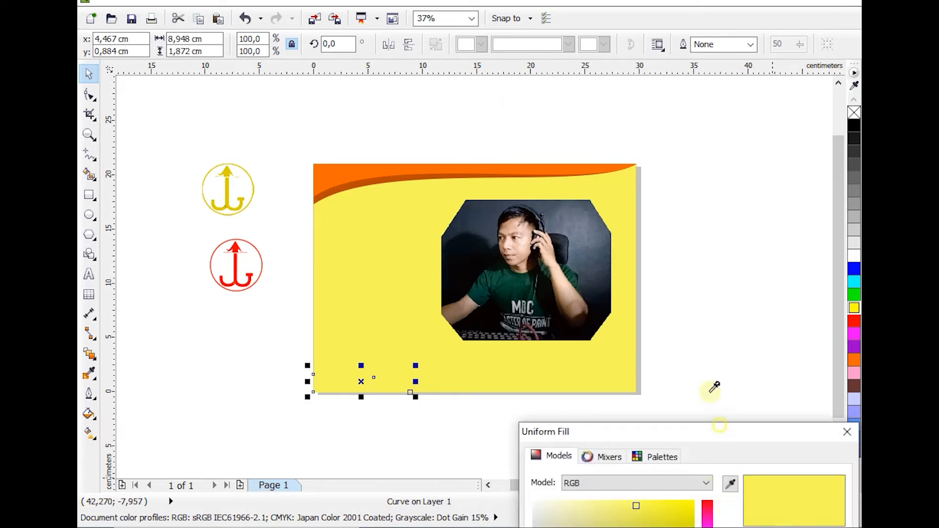
drag(719, 447, 705, 323)
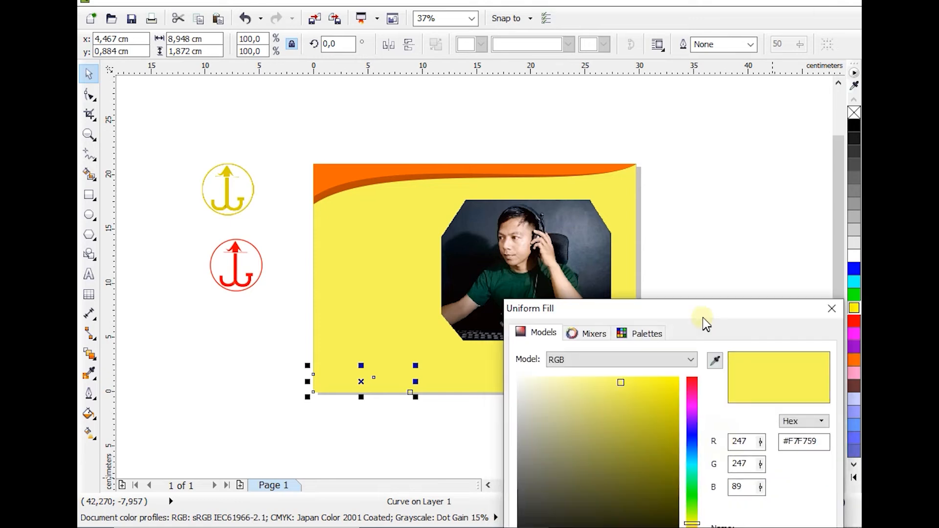
click(715, 362)
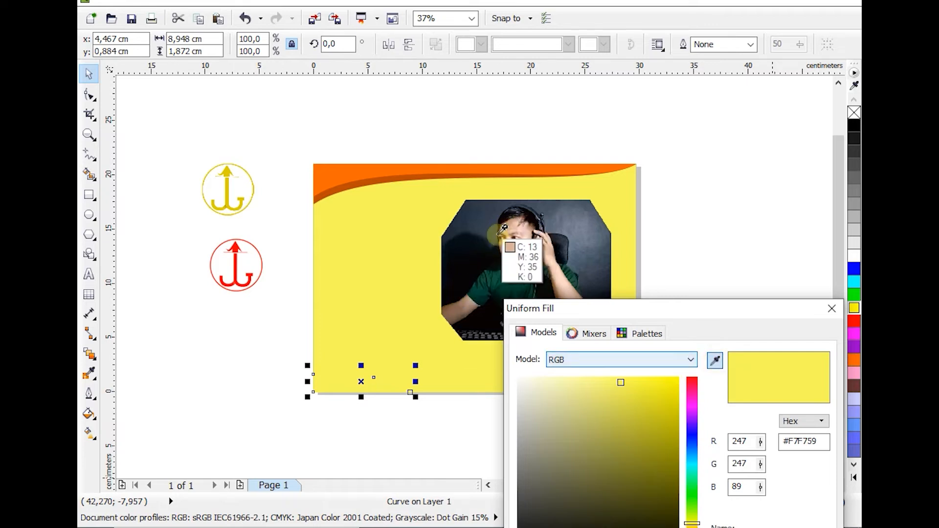
click(462, 161)
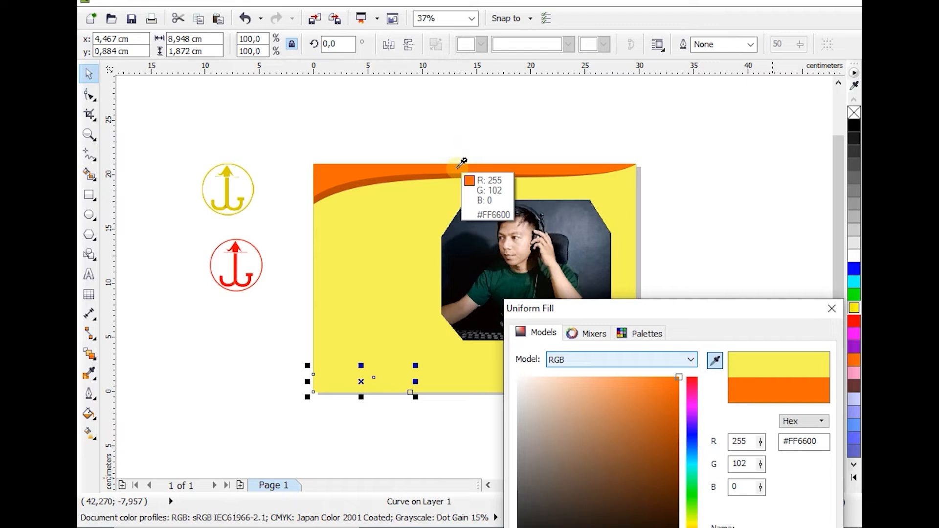
drag(633, 307, 618, 195)
click(652, 457)
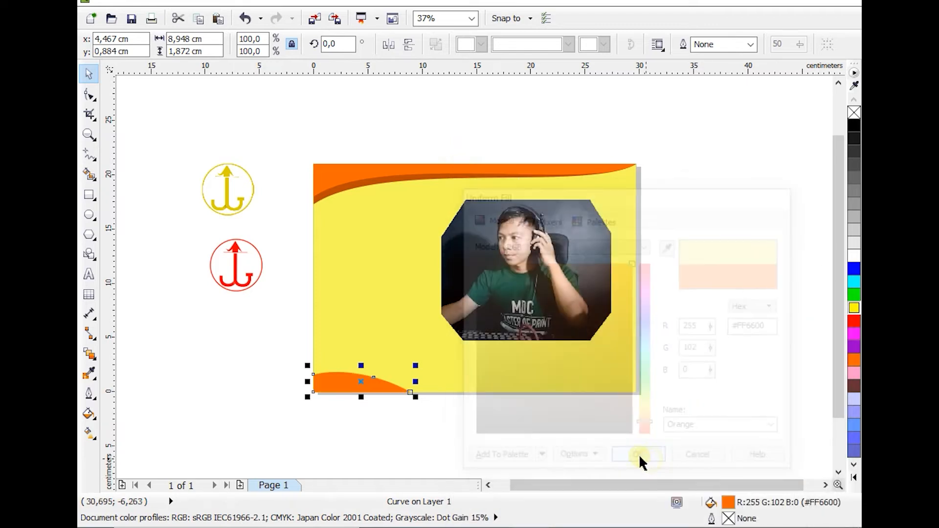
Stretch the orange corner piece horizontally to the page's right edge, making it about 29.7 cm wide
click(490, 417)
click(350, 381)
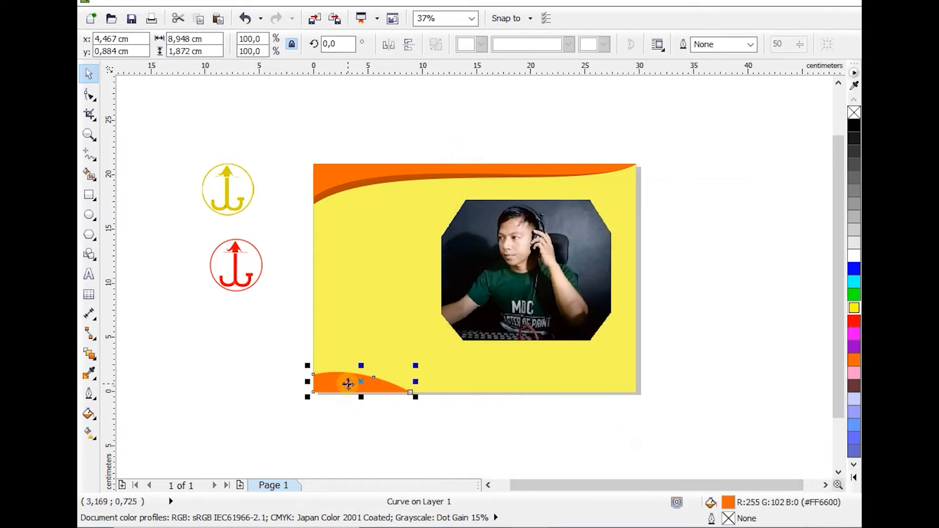
drag(415, 382, 641, 391)
click(645, 427)
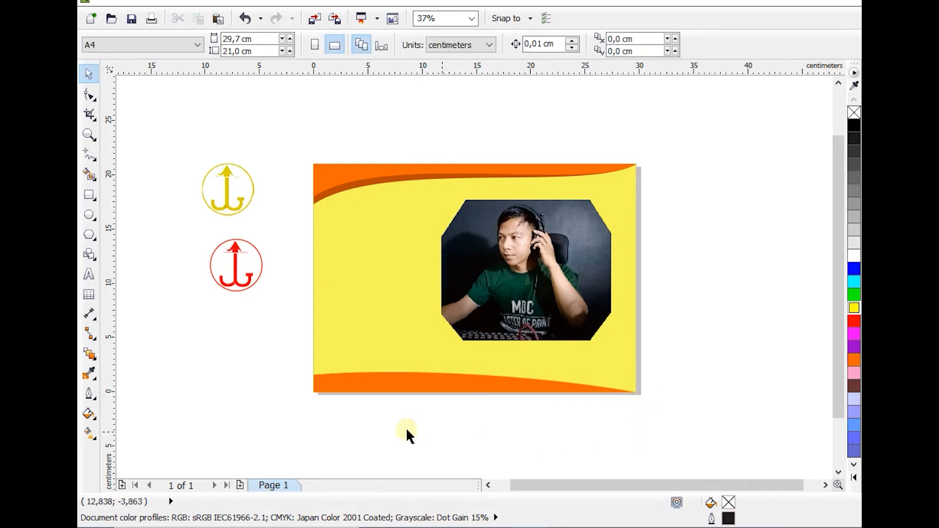
Duplicate the orange curve along the page's lower edge in place
click(356, 386)
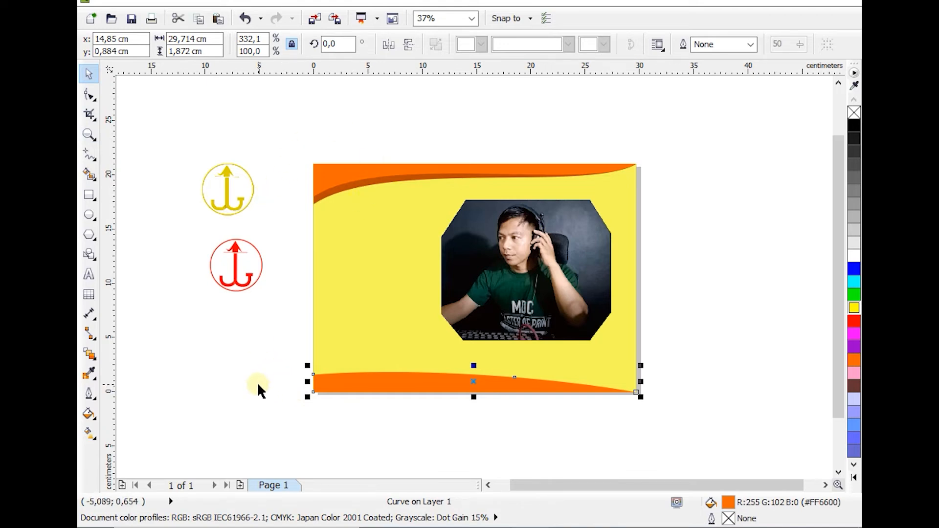
click(322, 417)
click(324, 387)
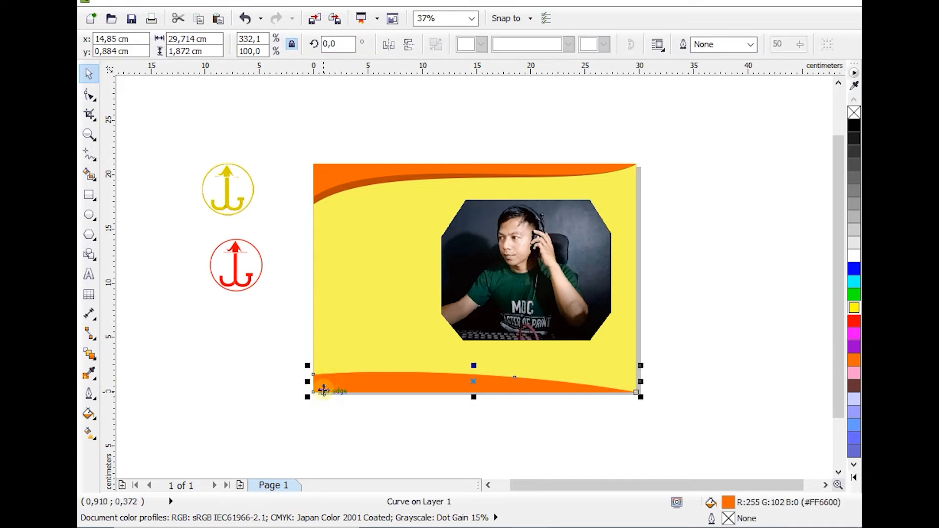
Raise the duplicate's upper-left node so the shape is about 2.5 cm high, and remove the middle node on its curved edge
click(89, 95)
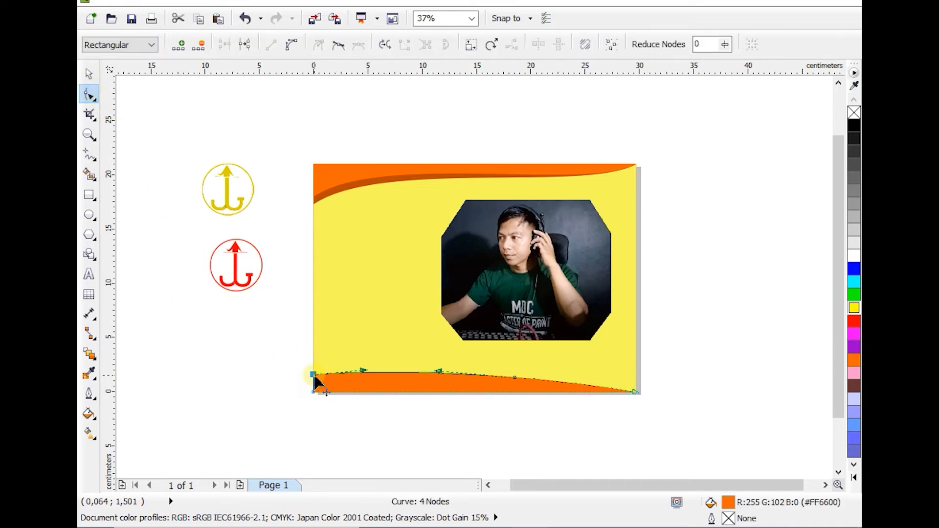
drag(313, 375, 313, 365)
double_click(515, 377)
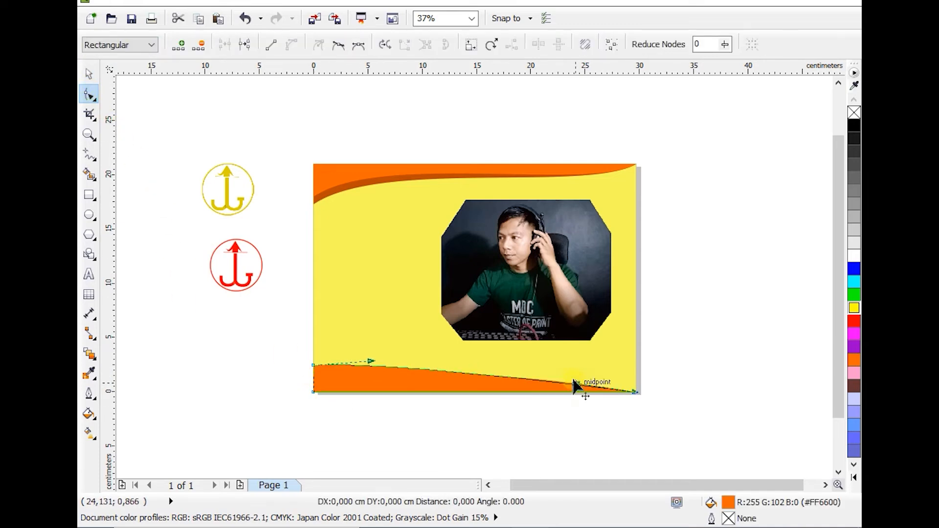
Fill the duplicate with the dark orange sampled from the upper banner (#B84A00) and place it one level back, behind the bright orange curve
double_click(728, 503)
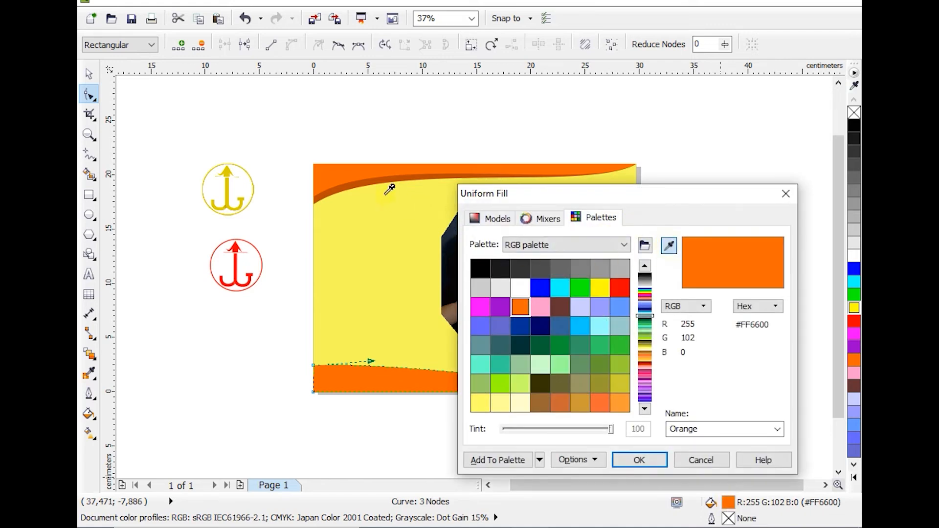
click(378, 178)
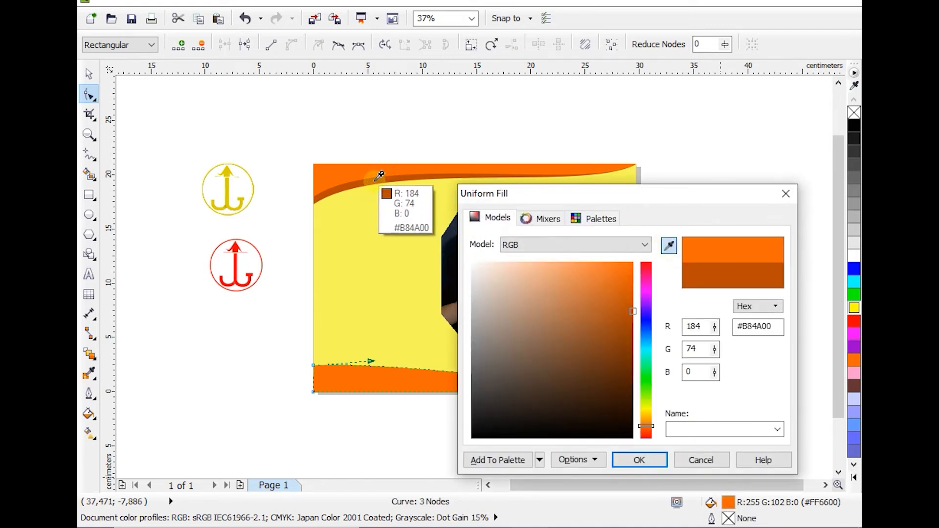
click(639, 459)
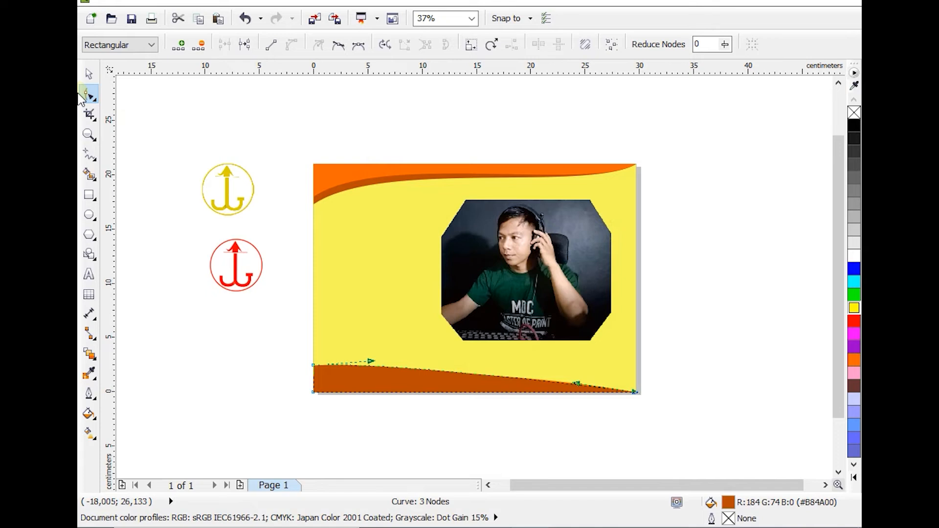
click(88, 73)
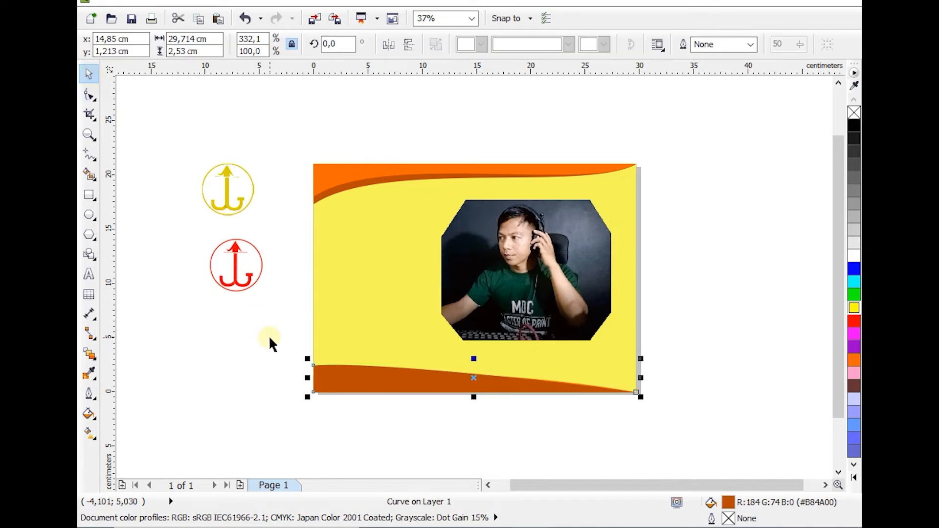
key(ctrl+Page_Down)
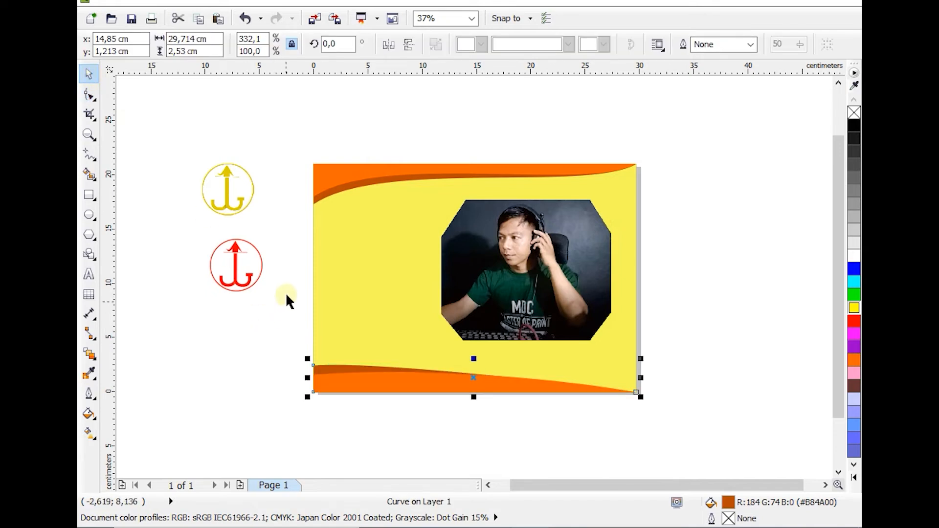
Adjust the curve handle near the right end of the lower dark orange shape so its upper edge bulges slightly more
click(89, 94)
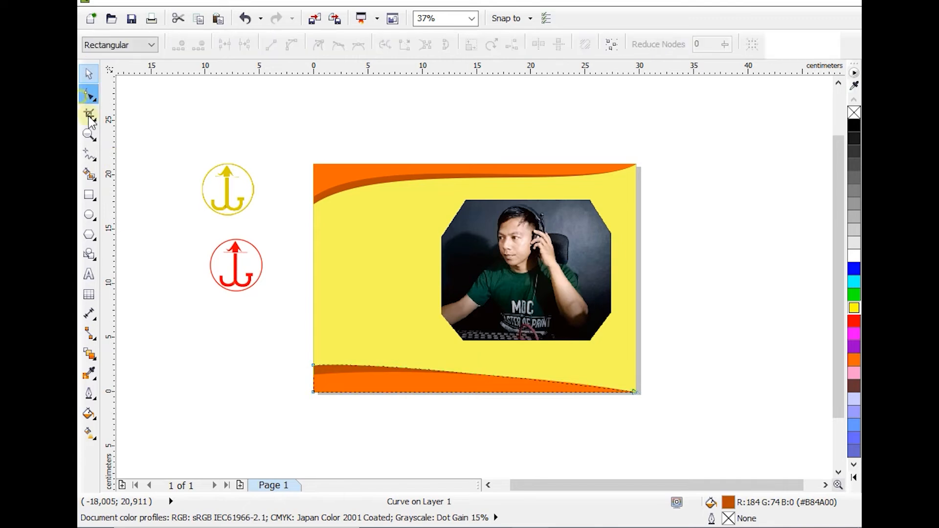
click(314, 366)
drag(581, 384, 590, 383)
click(88, 74)
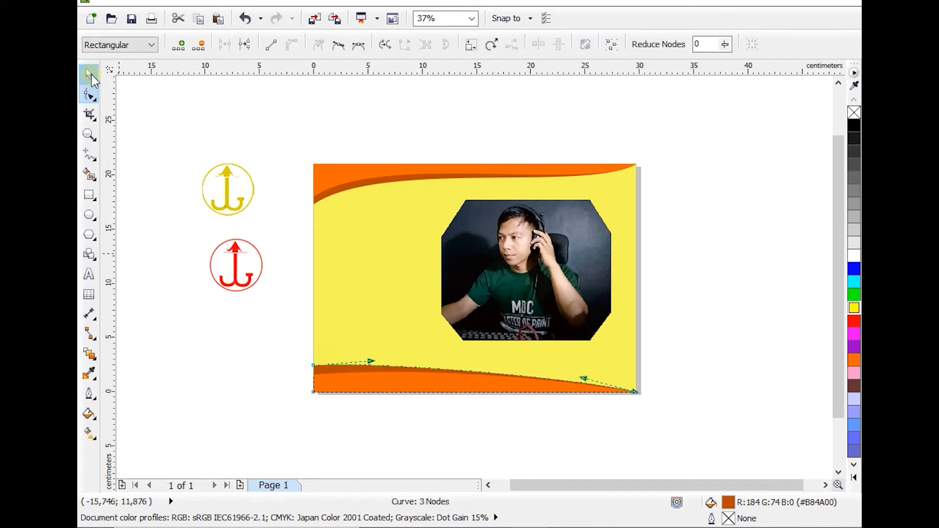
click(278, 408)
Move the photo down and to the right, close to the page's right edge
drag(502, 294, 559, 320)
drag(263, 138, 368, 419)
click(373, 370)
click(296, 238)
Select all pieces of the red logo and move them onto the page's upper-left area, below the orange banner
drag(191, 235, 272, 318)
drag(234, 268, 349, 234)
drag(377, 261, 369, 256)
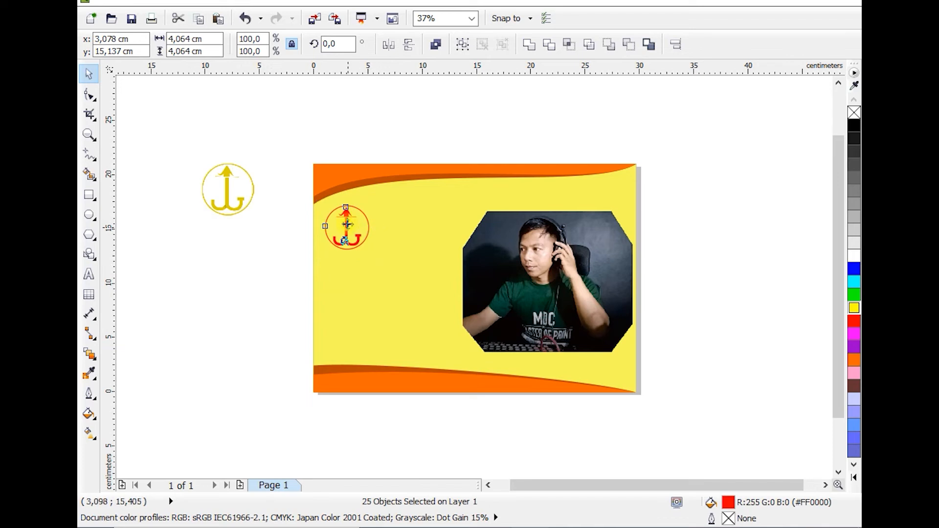
Move the page's logo slightly up, fill it with dark grey, and delete the spare yellow logo beside the page
drag(347, 216, 349, 215)
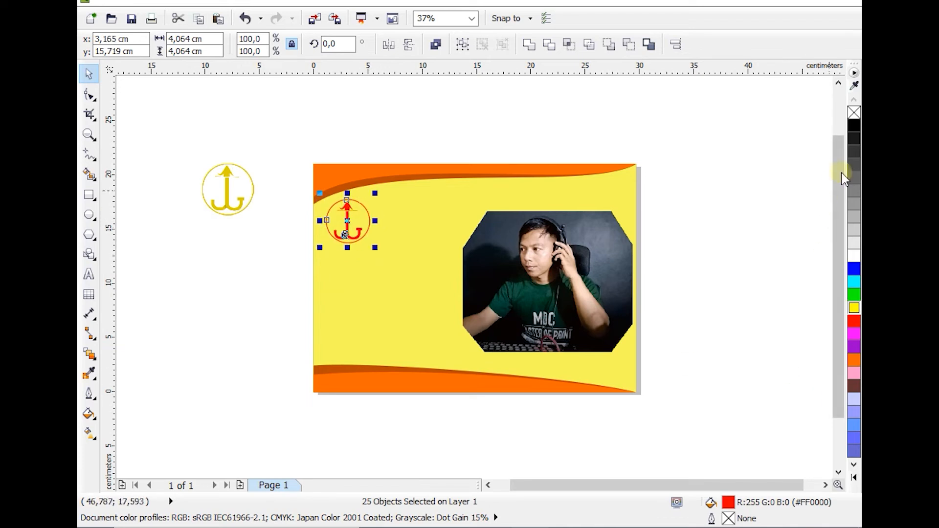
click(854, 128)
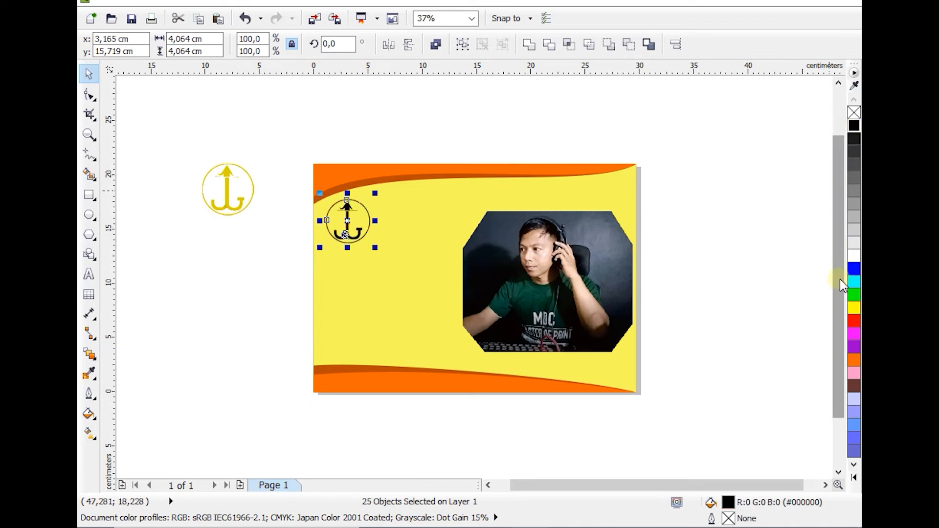
click(853, 243)
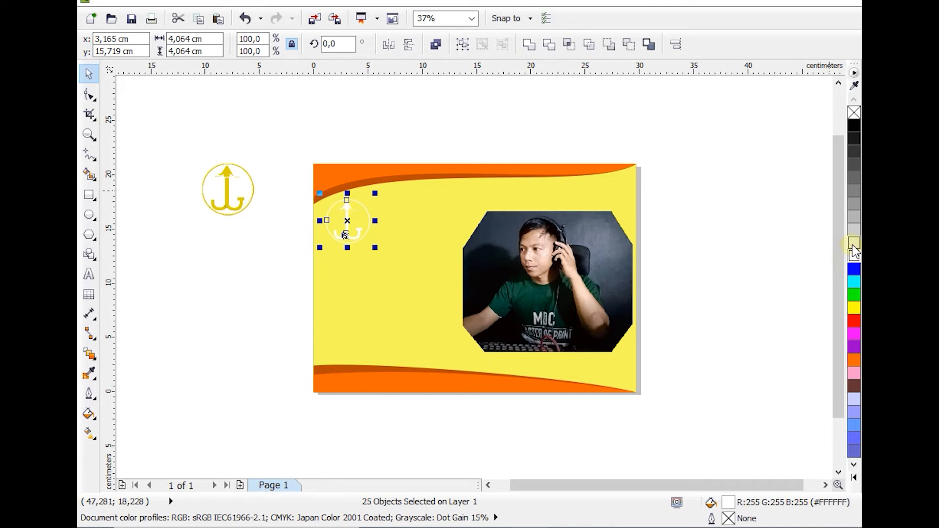
click(854, 164)
drag(231, 206, 228, 250)
key(Delete)
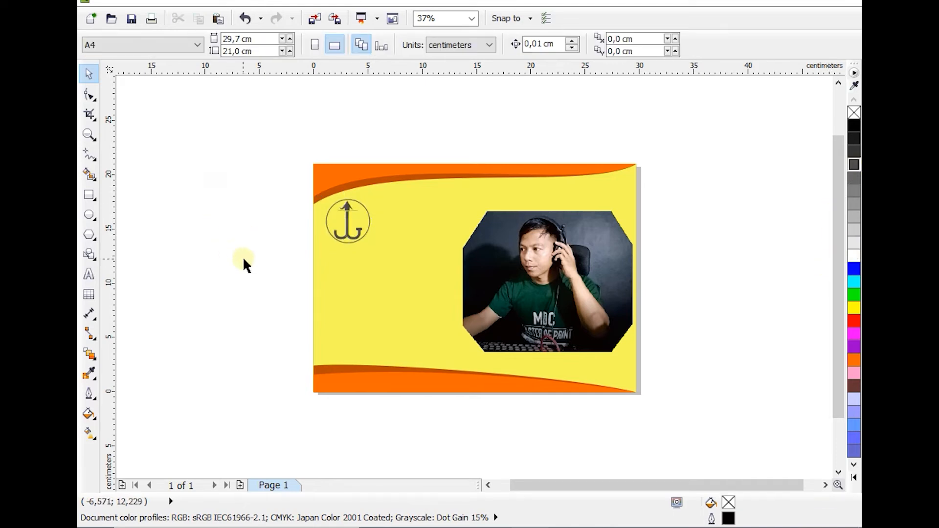
Scale the photo down to 84.5% and fade out its left side with a horizontal linear Transparency
click(541, 320)
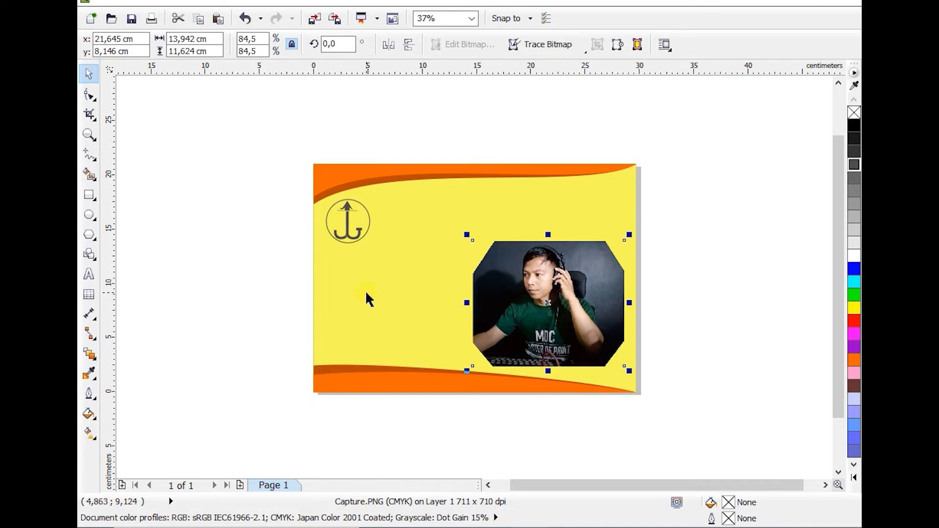
click(94, 358)
click(95, 377)
click(98, 360)
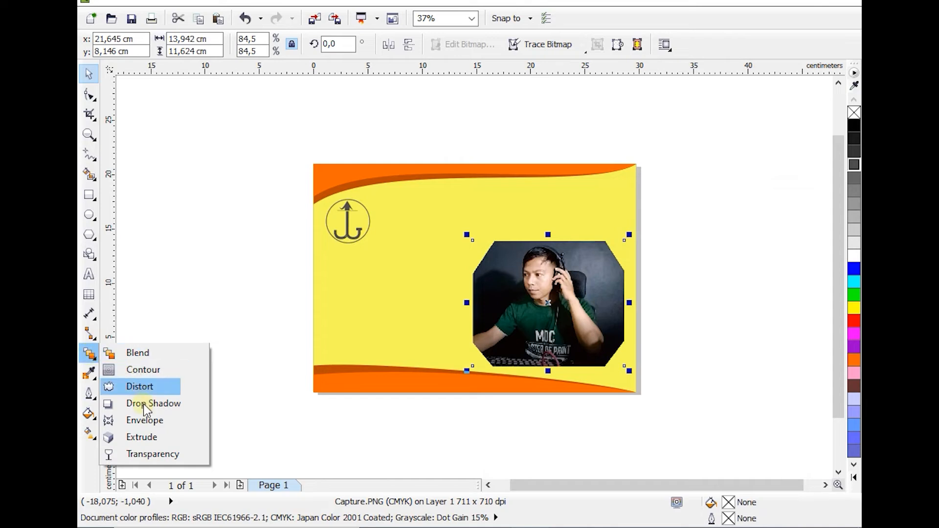
click(152, 455)
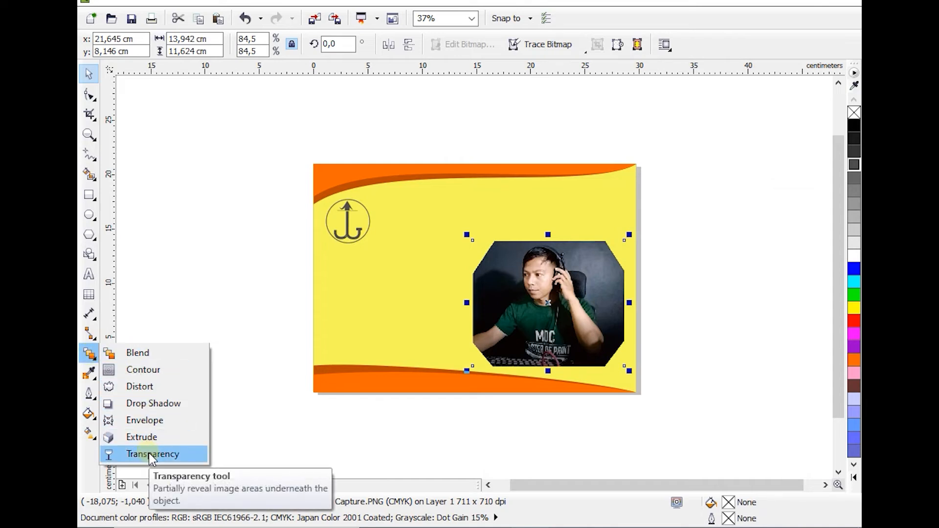
click(152, 455)
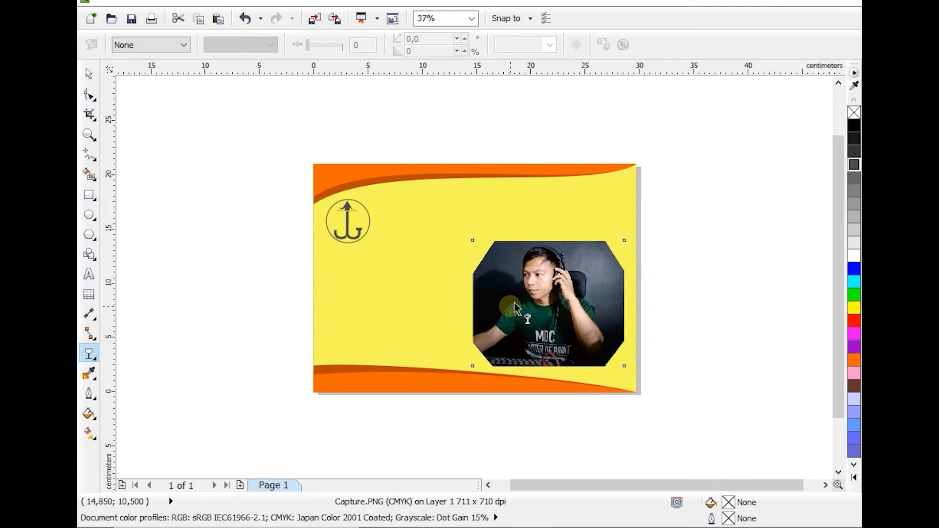
mouse_move(511, 306)
mouse_down()
mouse_move(464, 308)
mouse_move(517, 307)
mouse_up()
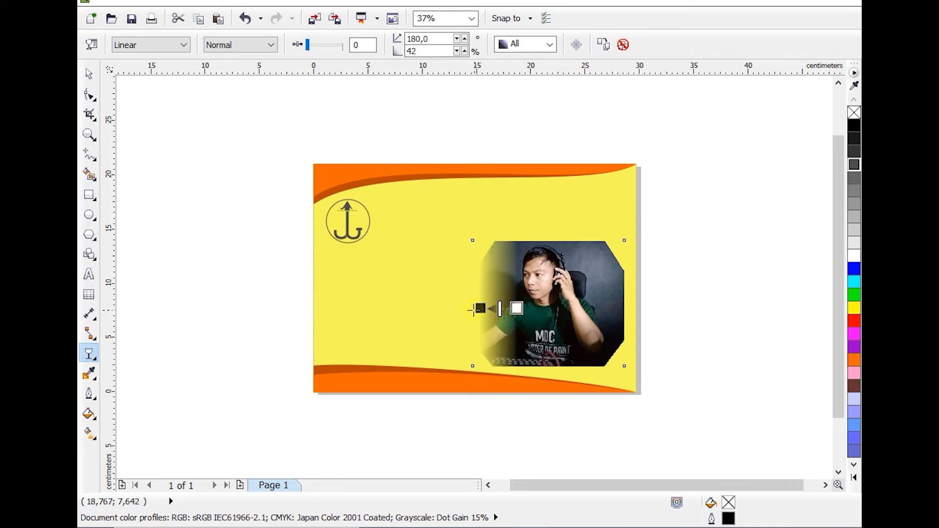
Shift the transparency's start and end nodes slightly to the right to fine-tune the fade on the photo's left side
click(481, 307)
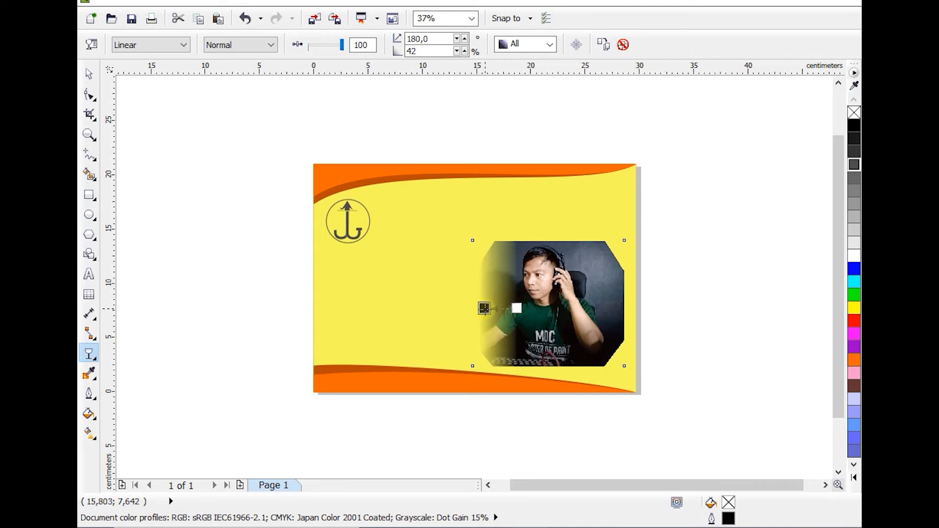
drag(484, 309, 484, 309)
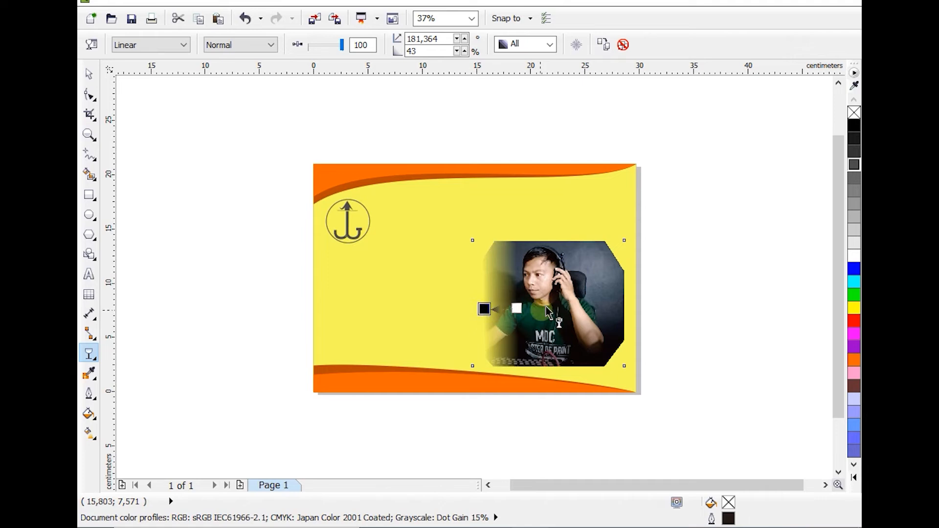
drag(517, 308, 519, 309)
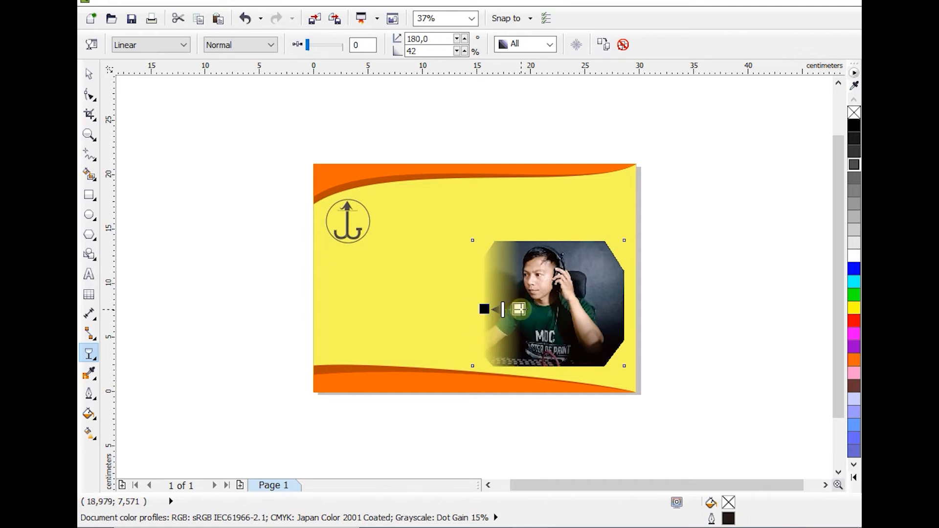
click(483, 309)
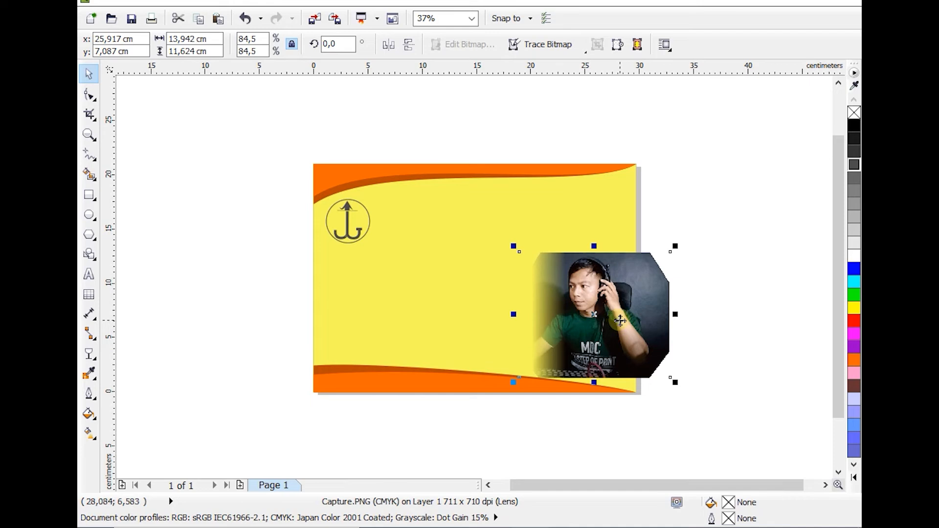
Move the photo partly beyond the page's right edge and reshape its right side to end flush with the page
drag(619, 321, 606, 321)
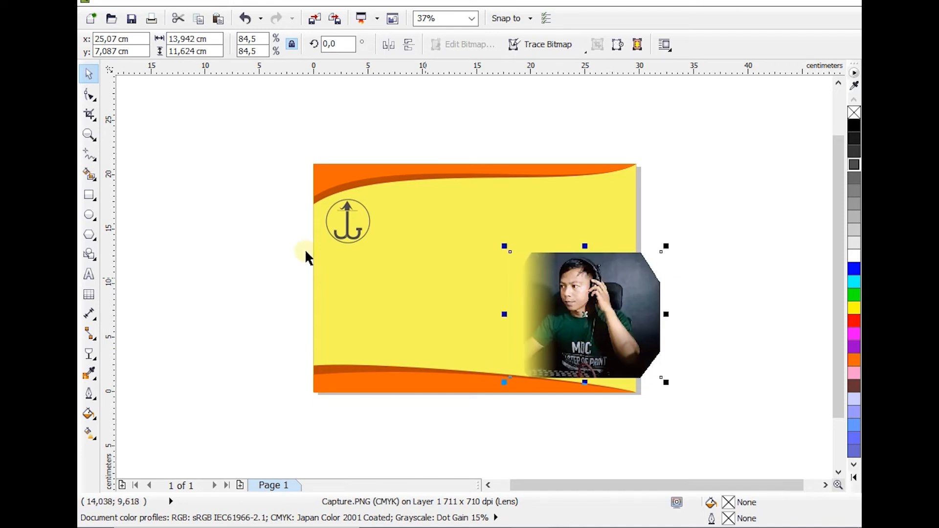
click(89, 94)
click(661, 315)
drag(663, 315, 636, 312)
key(space)
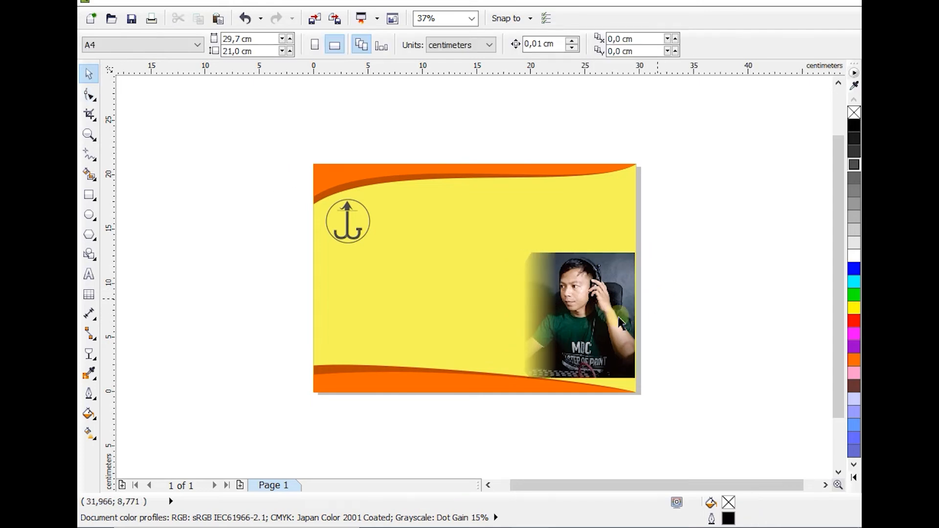
Add the artistic text "belajar coreldraw dasar" to the right of the logo
drag(279, 168, 406, 254)
click(254, 223)
click(88, 274)
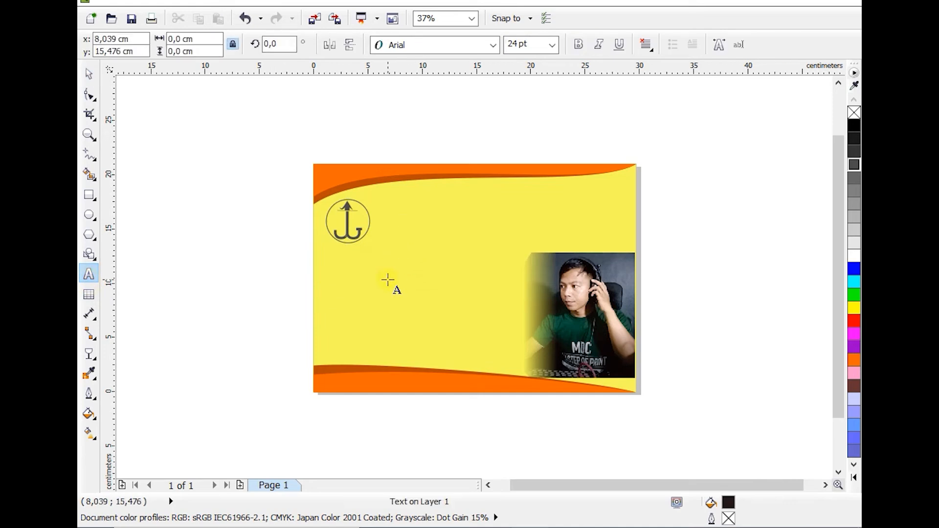
text(belajar coreldraw dasar)
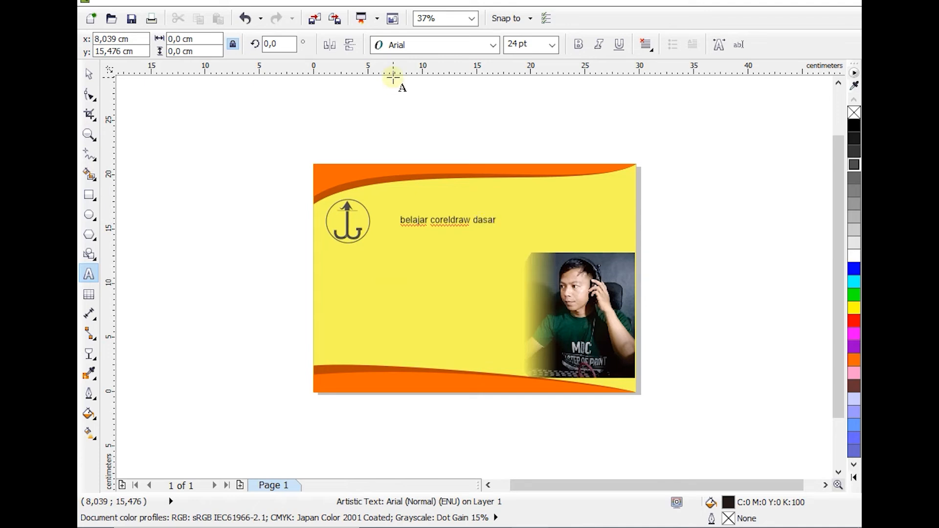
Enlarge the text to about 41 pt and place it just below the upper banner
click(89, 73)
drag(504, 234, 567, 266)
drag(546, 216, 533, 208)
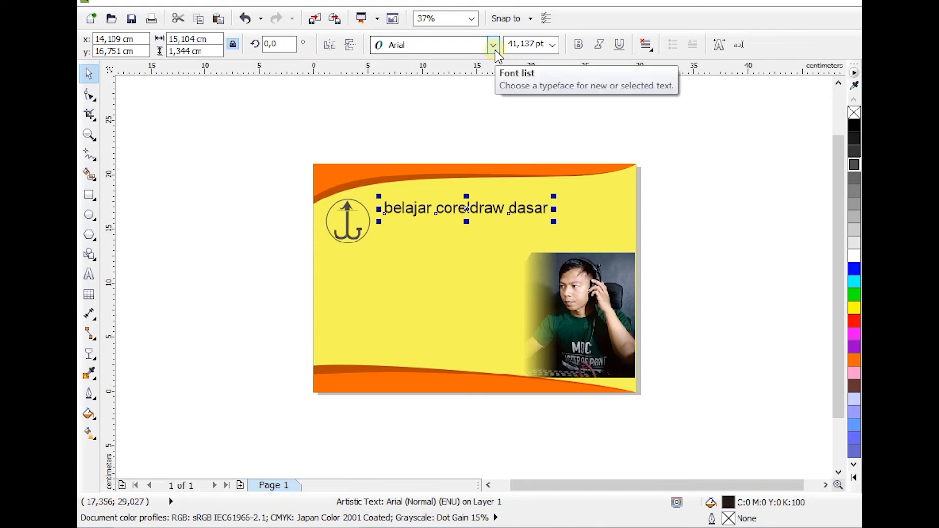
Move the text to the blank area above the page and set its font to Bahnschrift SemiBold
drag(497, 193, 395, 122)
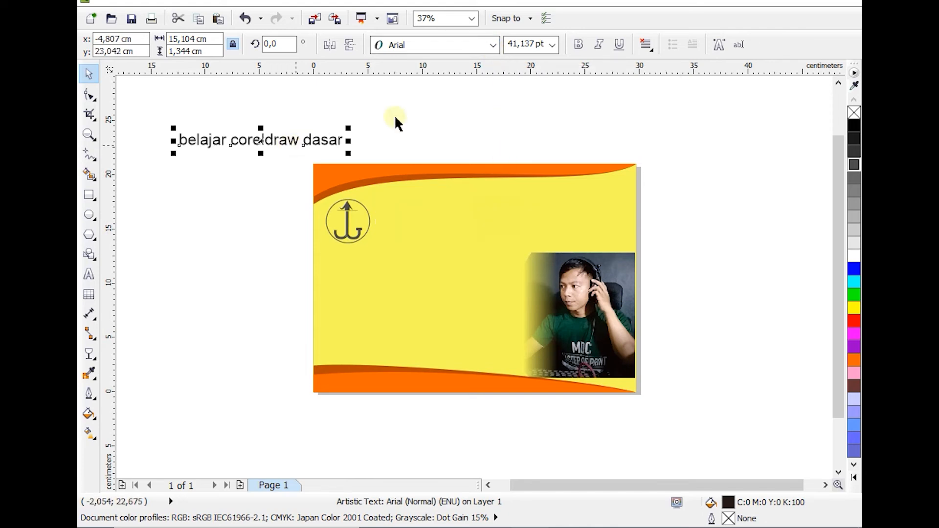
click(495, 45)
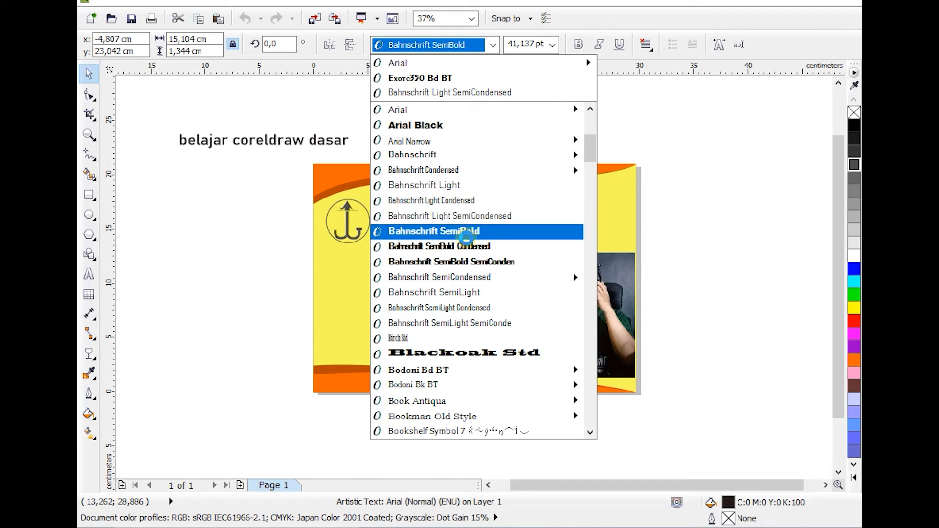
click(466, 238)
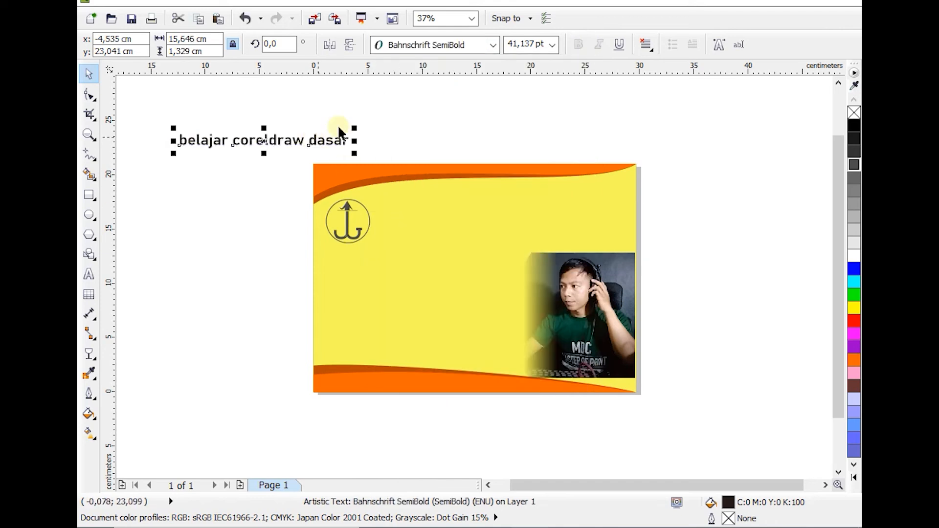
drag(191, 106, 385, 145)
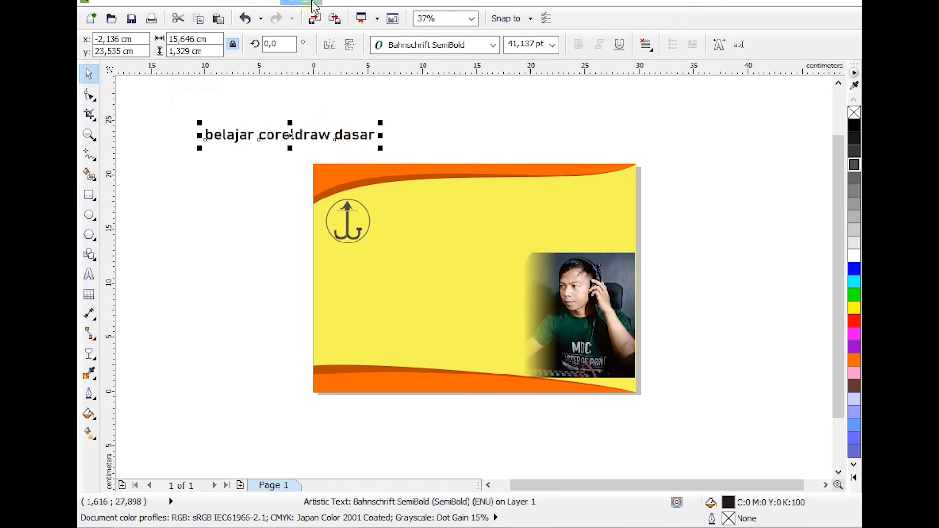
Change the text's case to Title Case
click(384, 4)
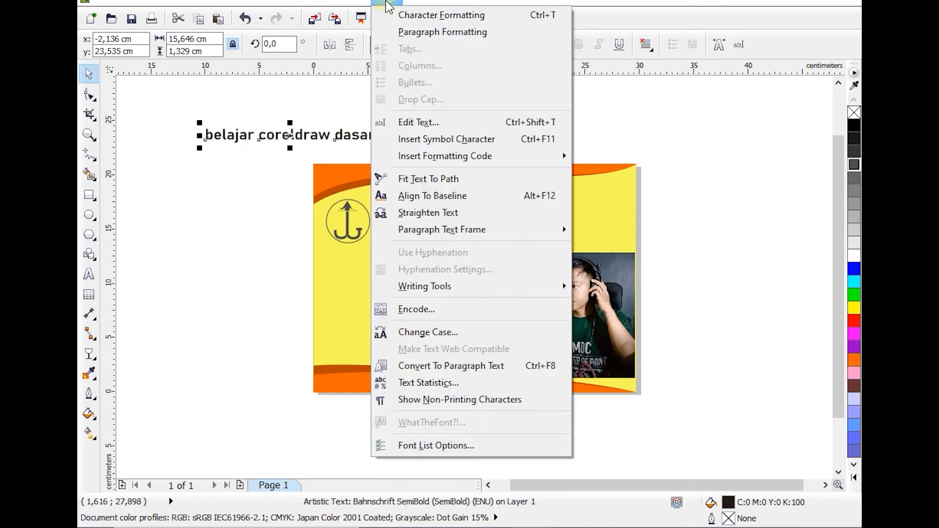
click(430, 335)
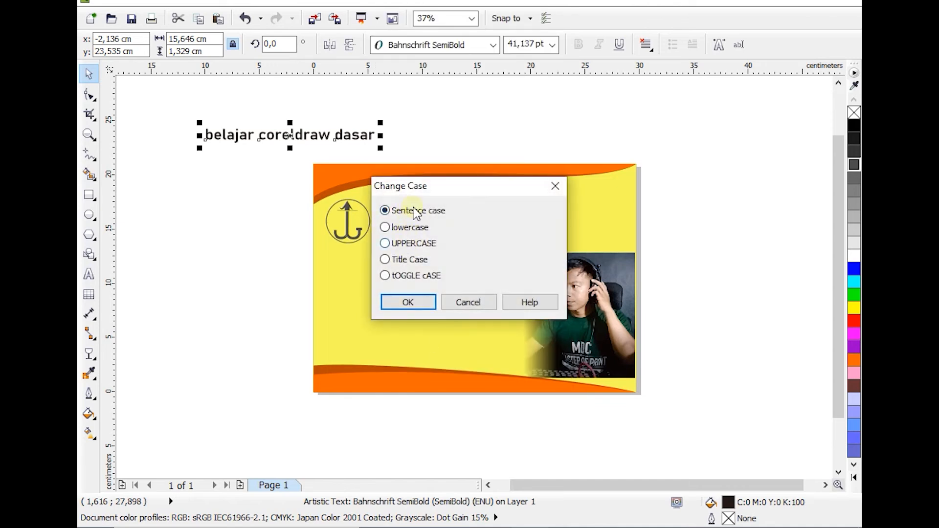
drag(432, 187, 504, 187)
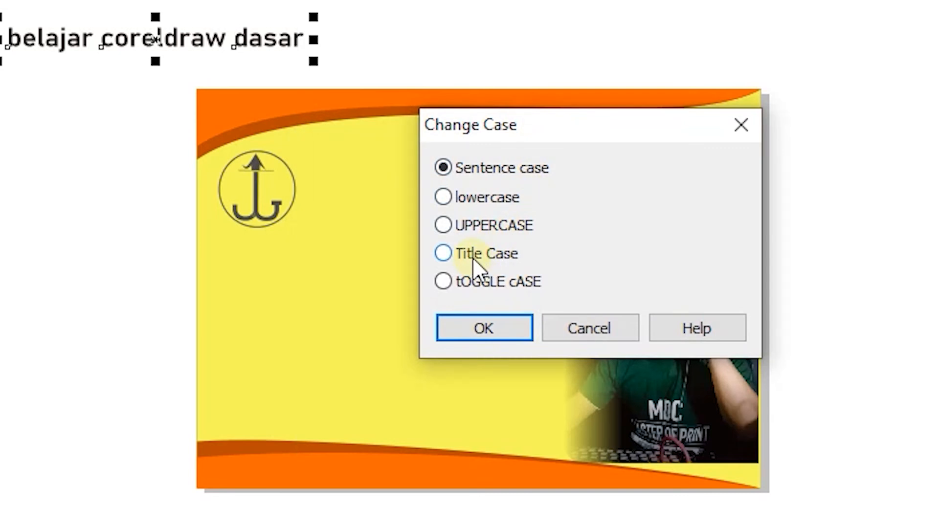
click(477, 257)
click(478, 332)
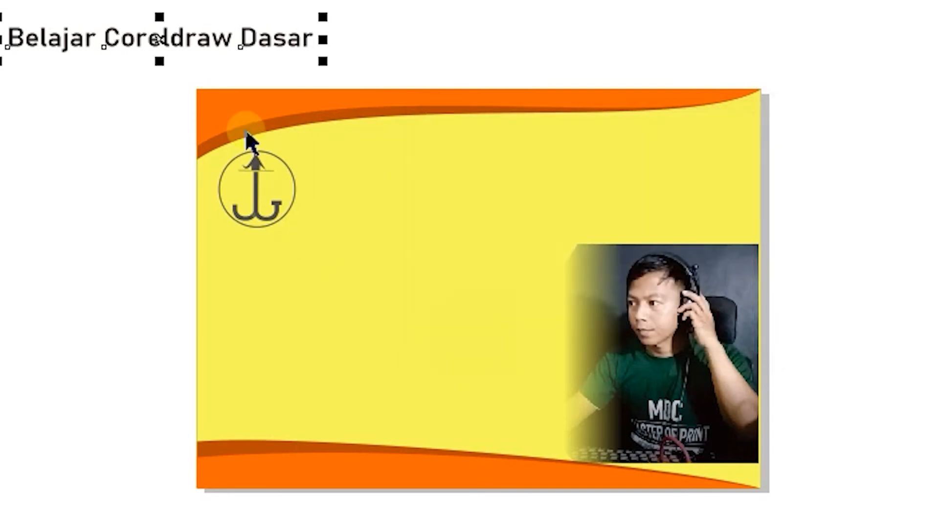
Move the heading back onto the page beside the logo and capitalise the "d" so it reads "Belajar CorelDraw Dasar"
drag(268, 39, 586, 185)
key(F8)
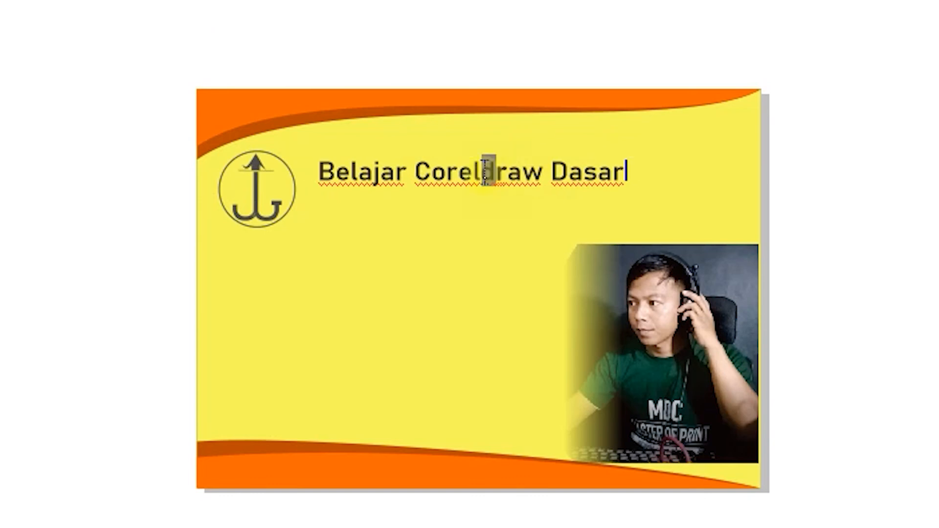
text(D)
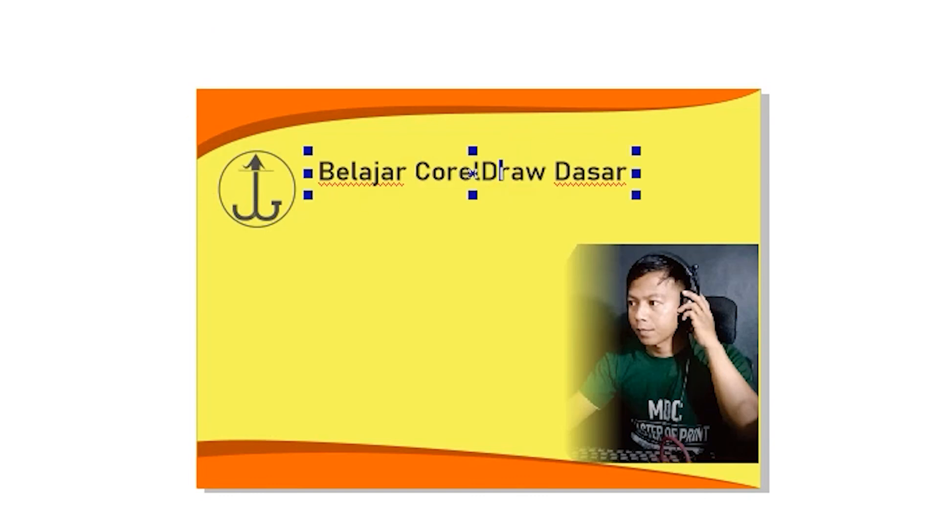
key(ctrl+space)
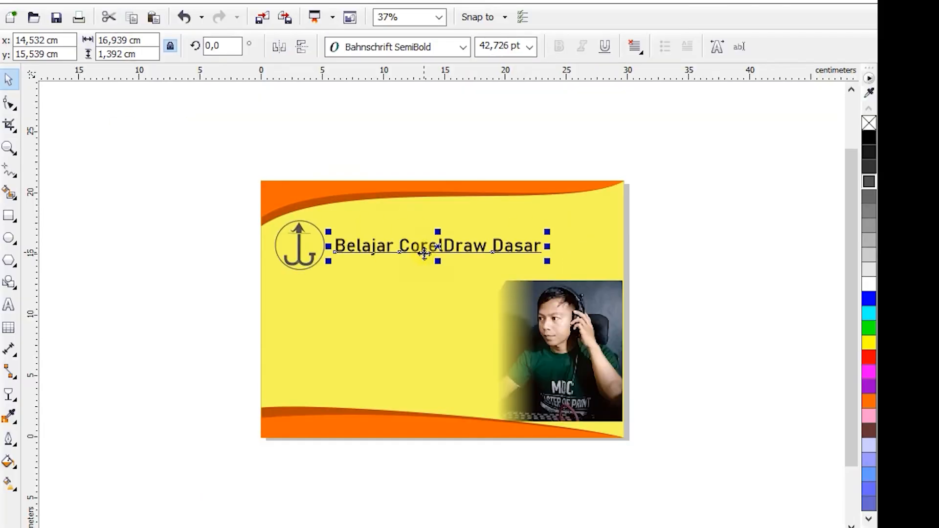
Duplicate the heading directly below itself and replace the copy's text with "Jendala Usaha Desain"
drag(424, 251, 418, 269)
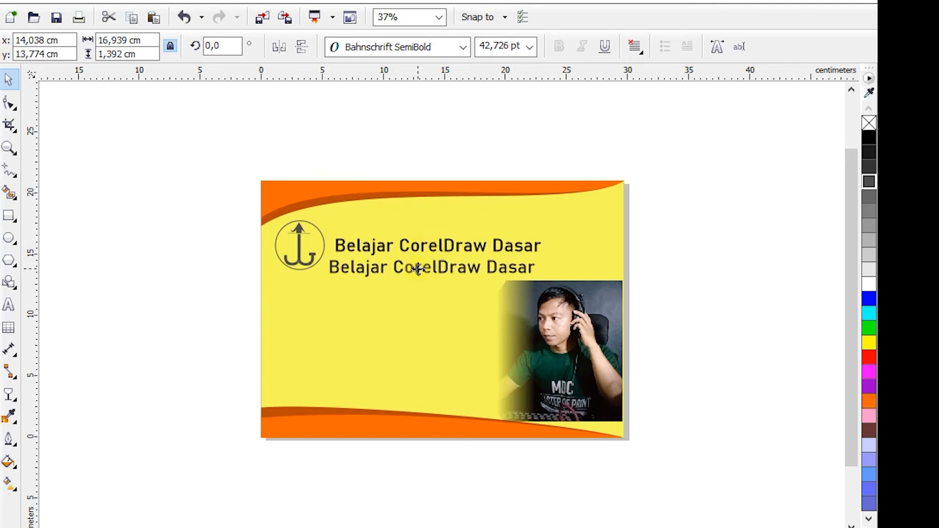
key(F8)
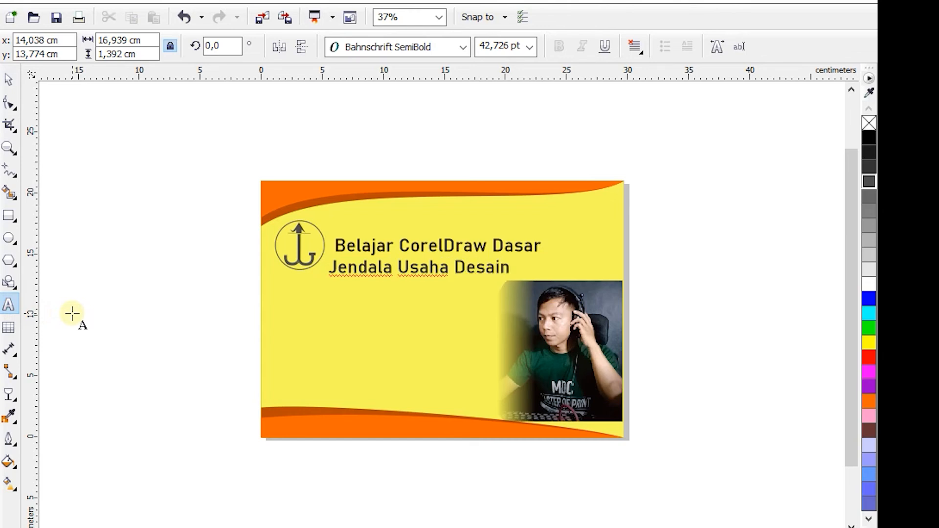
click(9, 79)
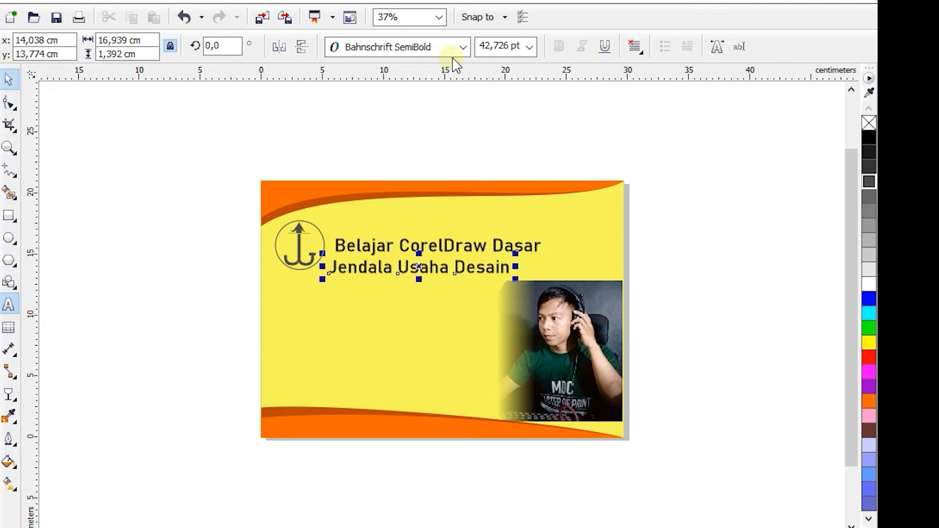
Set the second line's font to Bahnschrift Light SemiCondensed, shrink it to about 23 pt and place it close under the heading
click(460, 48)
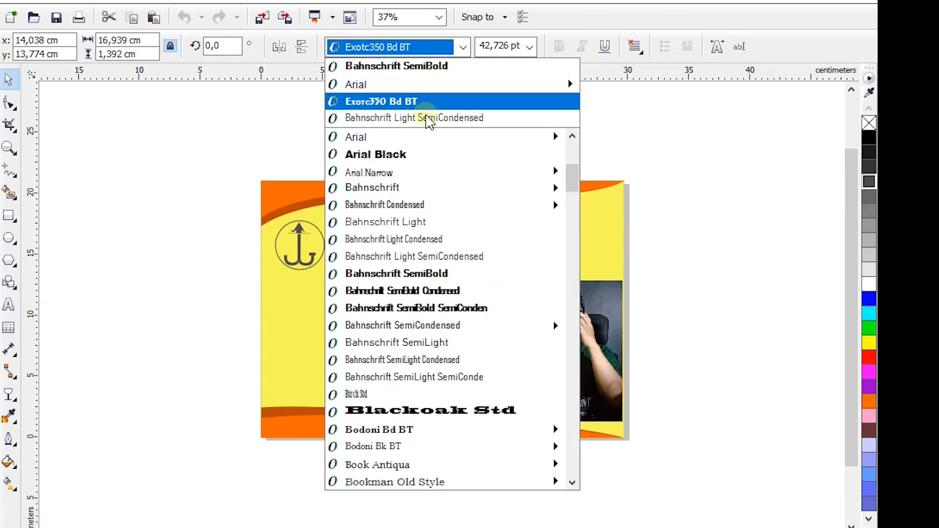
click(428, 119)
drag(491, 280, 418, 281)
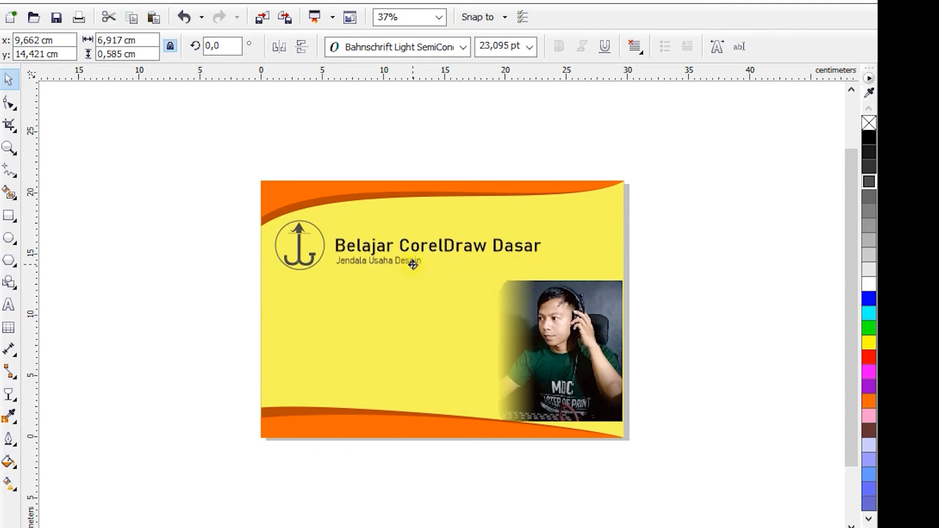
key(z)
key(shift+F4)
click(10, 79)
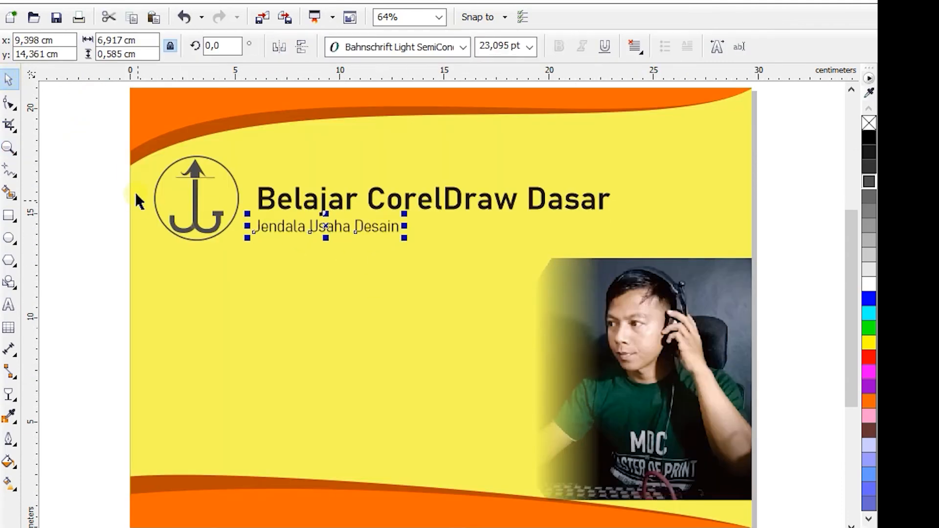
Move the photo down so its lower edge meets the bottom of the page at the right-hand corner
click(685, 342)
drag(852, 318, 847, 346)
drag(695, 307, 696, 334)
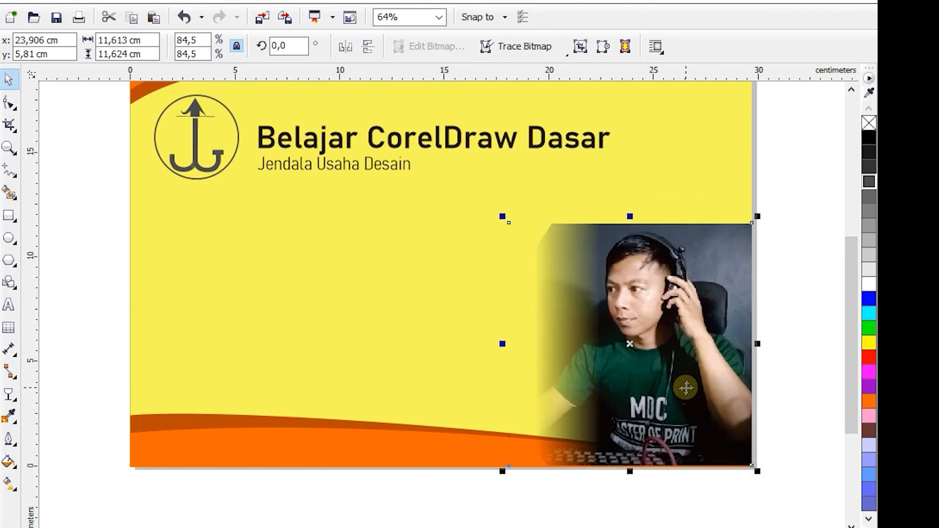
Bring both curved shapes of the bottom banner to the front so they overlap the photo
click(154, 431)
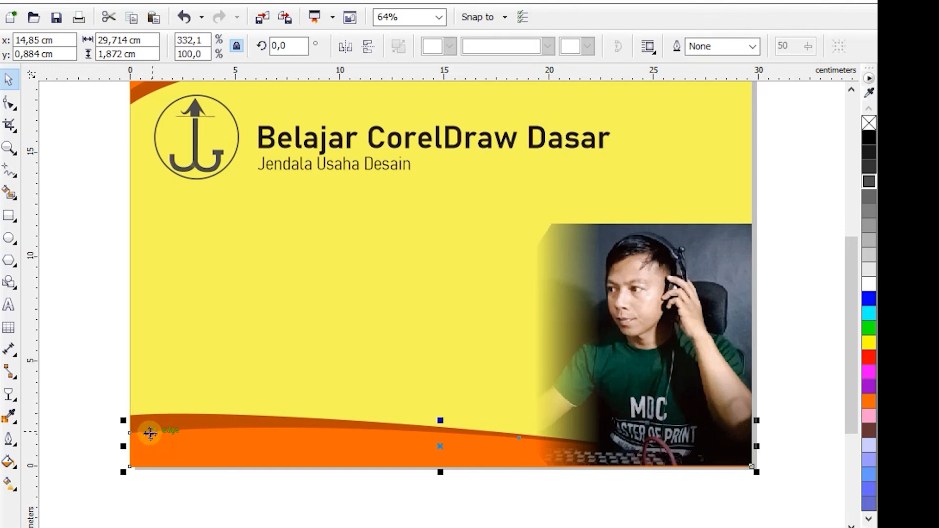
click(98, 394)
click(139, 419)
click(146, 434)
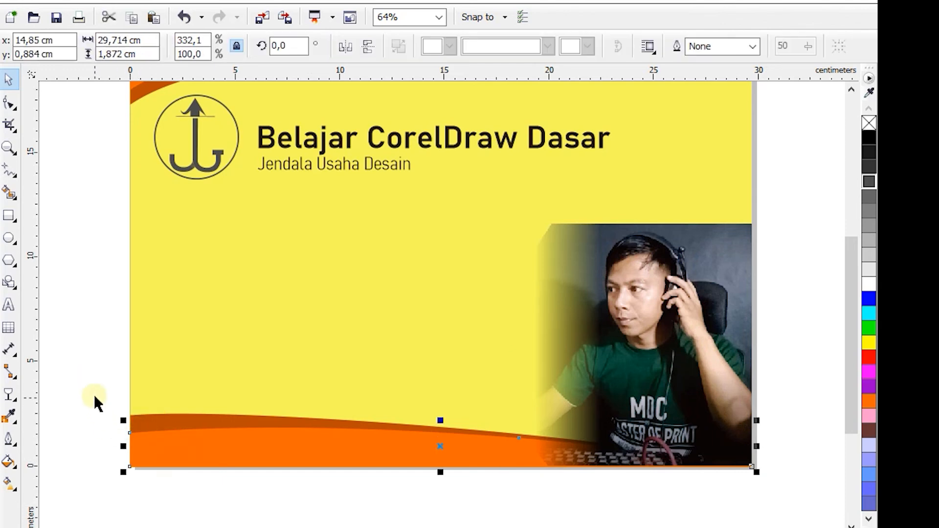
click(94, 395)
drag(93, 392, 774, 502)
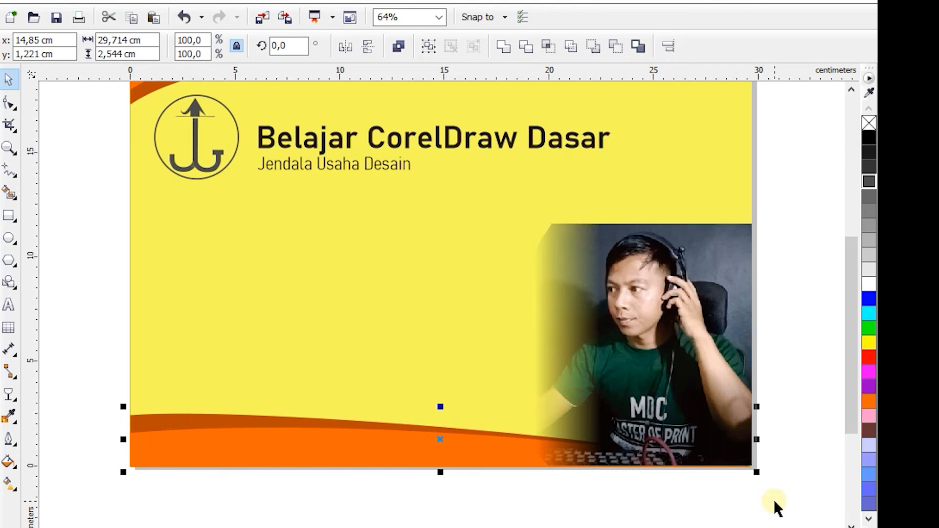
key(shift+Page_Up)
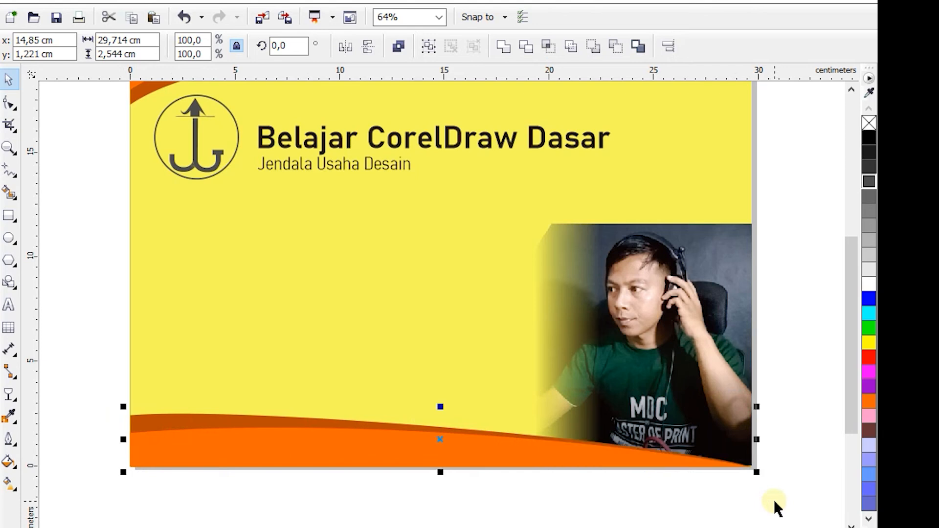
click(789, 389)
Convert the photo to a 600 dpi CMYK Color (32-bit) bitmap with anti-aliasing and a transparent background
click(649, 325)
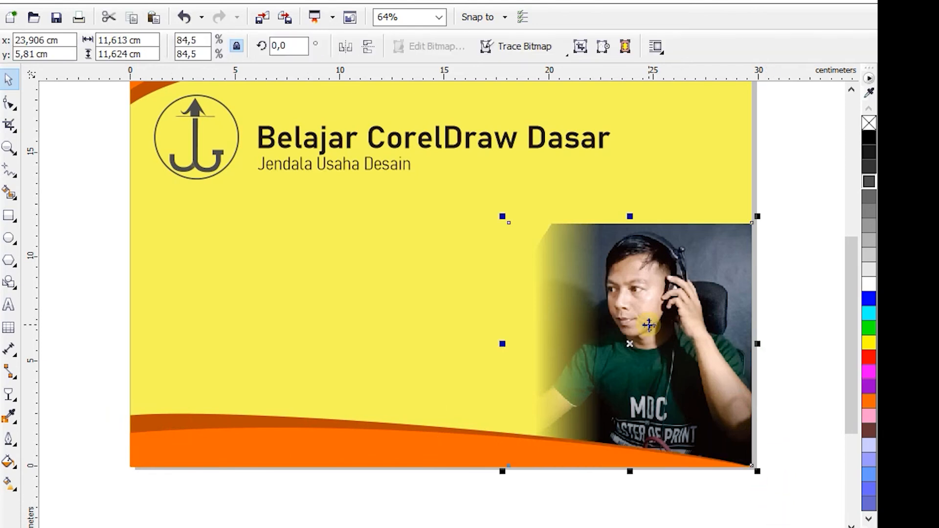
click(776, 313)
click(642, 305)
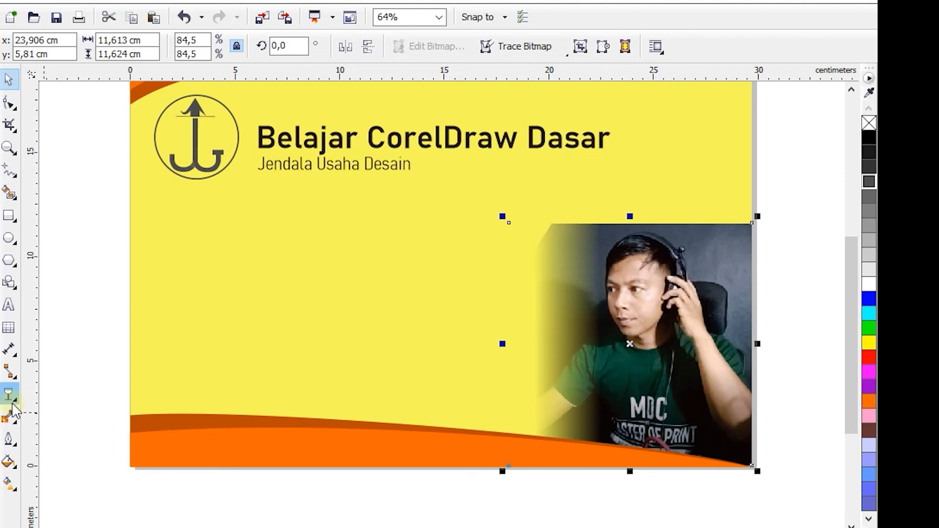
click(308, 0)
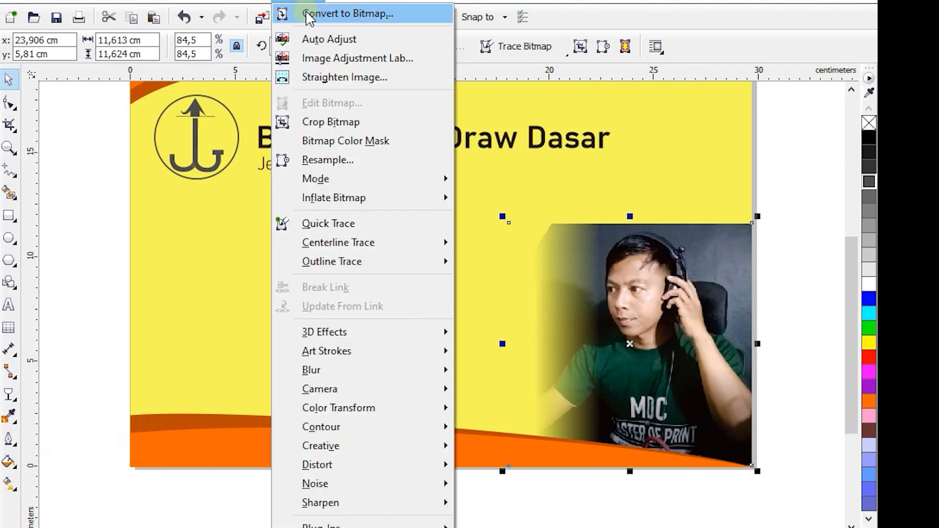
click(308, 17)
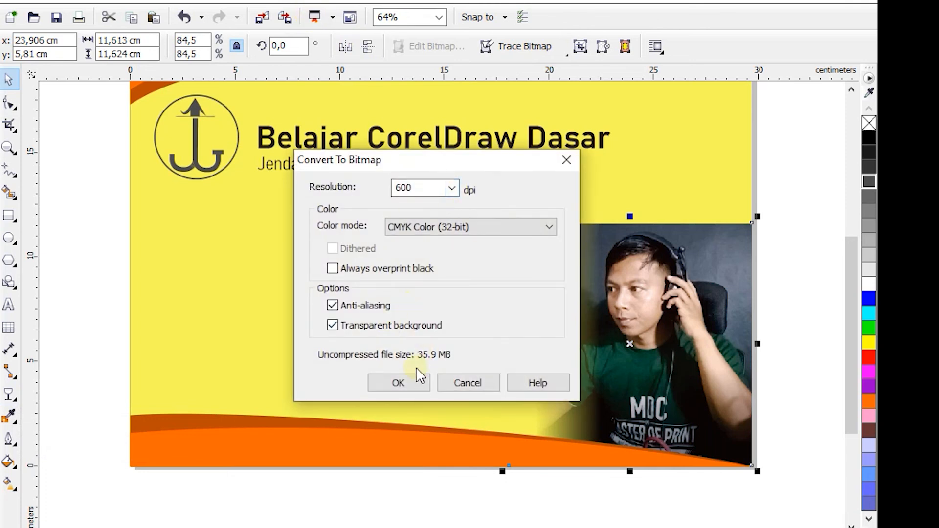
click(398, 383)
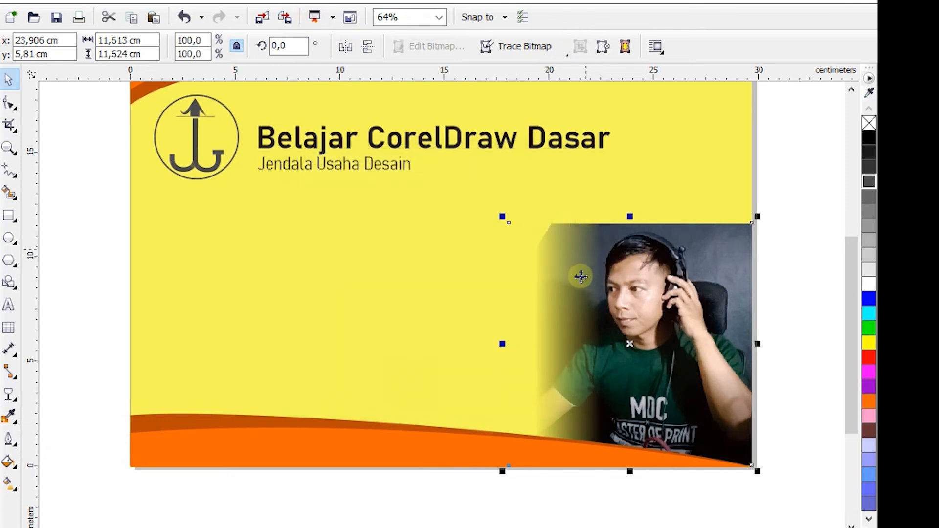
Apply a short linear transparency to the photo's top edge so it fades into the yellow background
click(9, 393)
drag(650, 262, 648, 228)
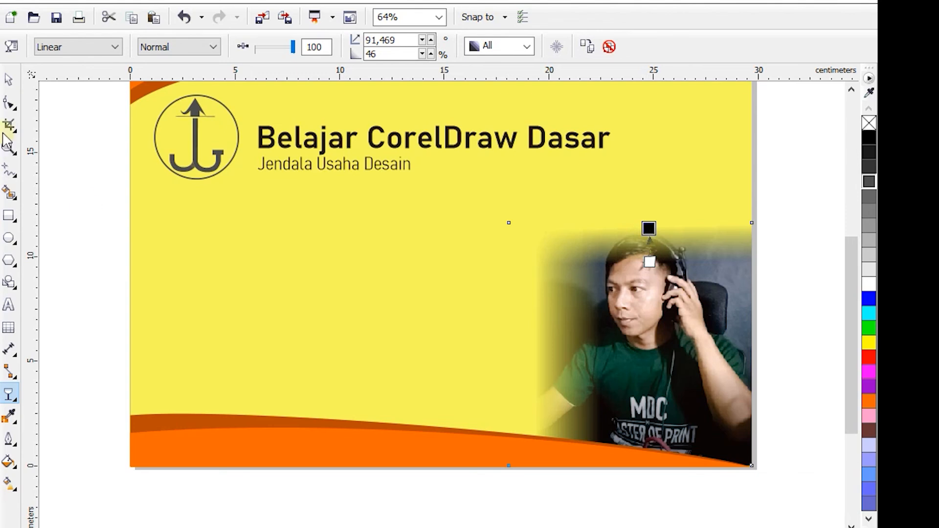
click(8, 79)
click(64, 178)
Draw a three-sided polygon about 1.2 by 0.7 cm below the logo, rotated 270° so it points right
key(z)
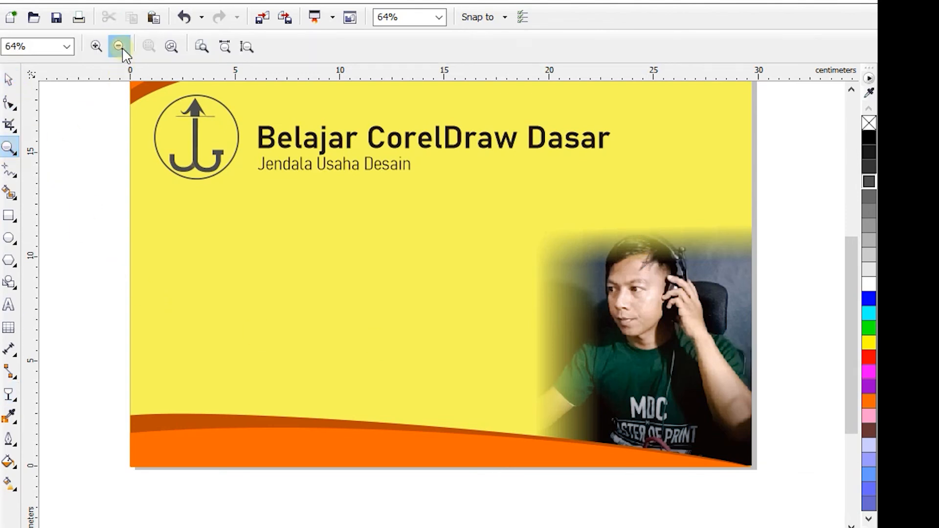
click(120, 47)
drag(242, 156, 661, 474)
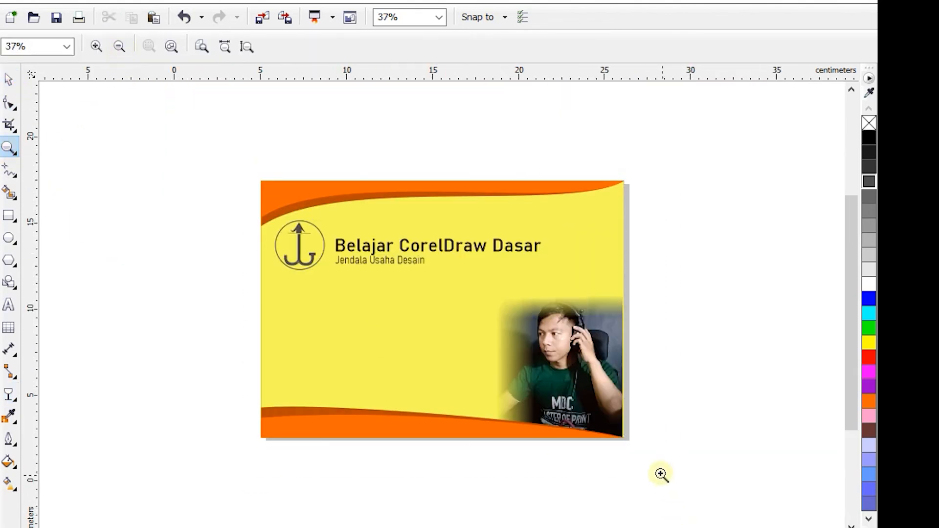
click(8, 81)
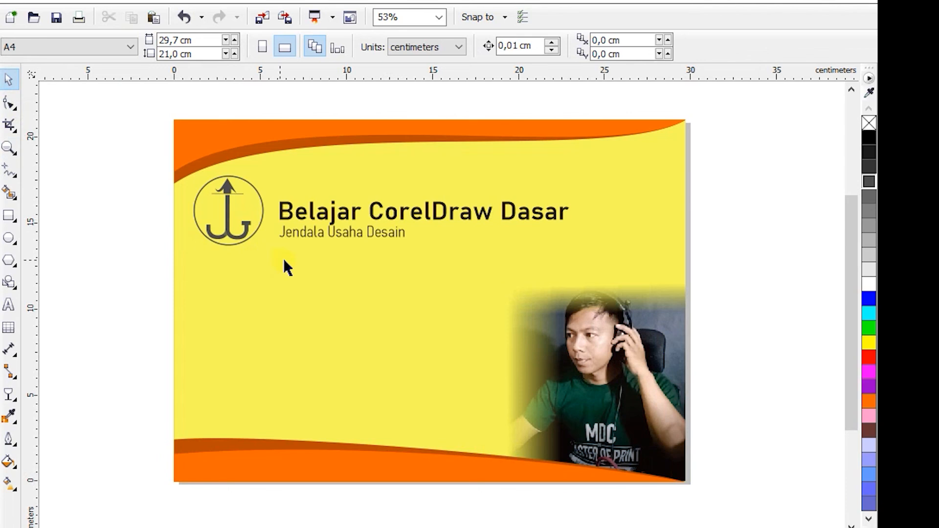
key(F3)
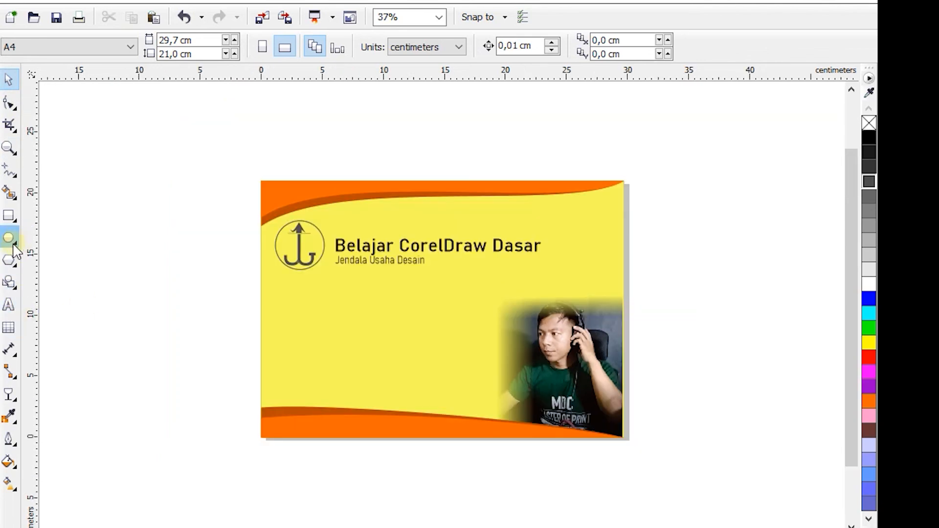
click(11, 261)
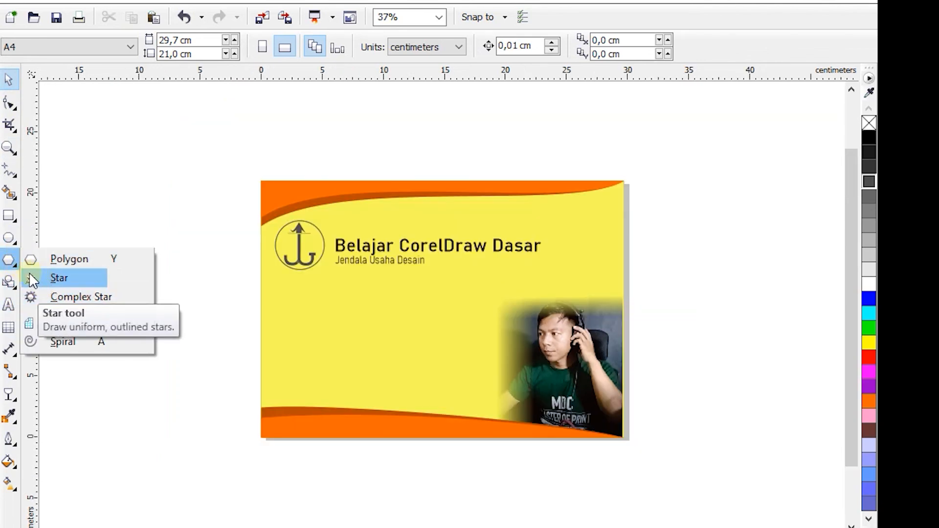
click(42, 264)
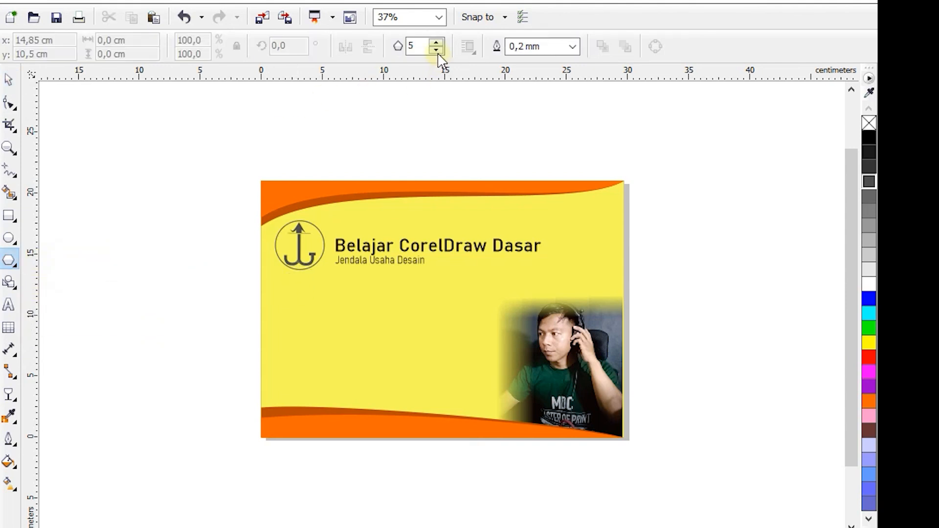
mouse_move(310, 329)
mouse_down()
mouse_move(293, 307)
mouse_move(313, 300)
mouse_up()
key(space)
key(Escape)
click(293, 304)
Fill the triangle black, remove its outline and move it slightly up and right beneath the logo
click(868, 136)
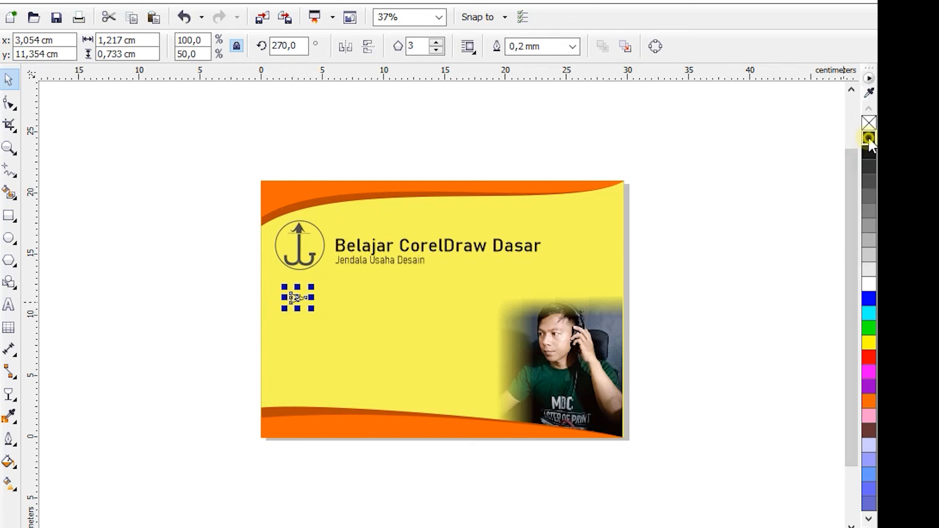
click(572, 46)
click(526, 62)
mouse_move(297, 297)
mouse_down()
mouse_move(346, 282)
mouse_move(305, 290)
mouse_up()
click(252, 314)
click(308, 293)
Duplicate the heading beside the triangle bullet, replace the copy's text with "Import JPG, PNG" and shrink it to about 33 pt
click(354, 262)
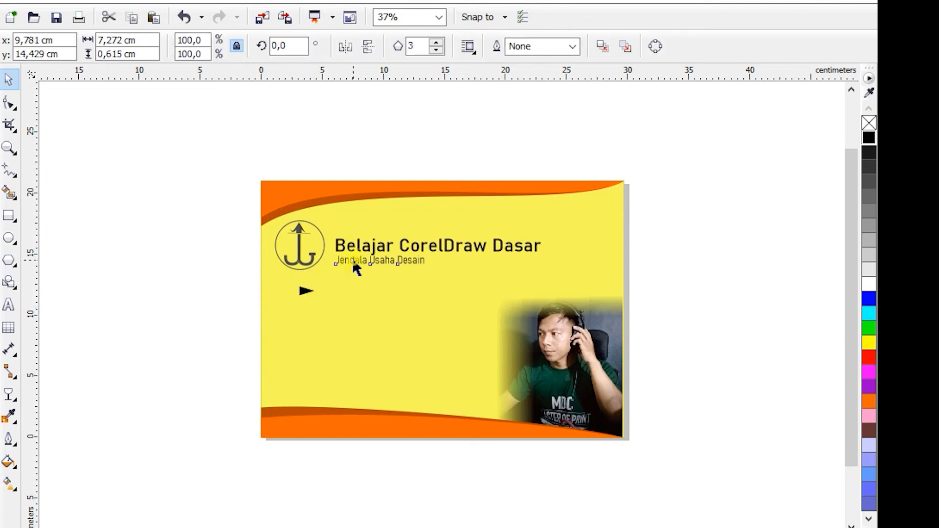
click(357, 253)
drag(357, 254, 341, 307)
click(9, 305)
key(Delete)
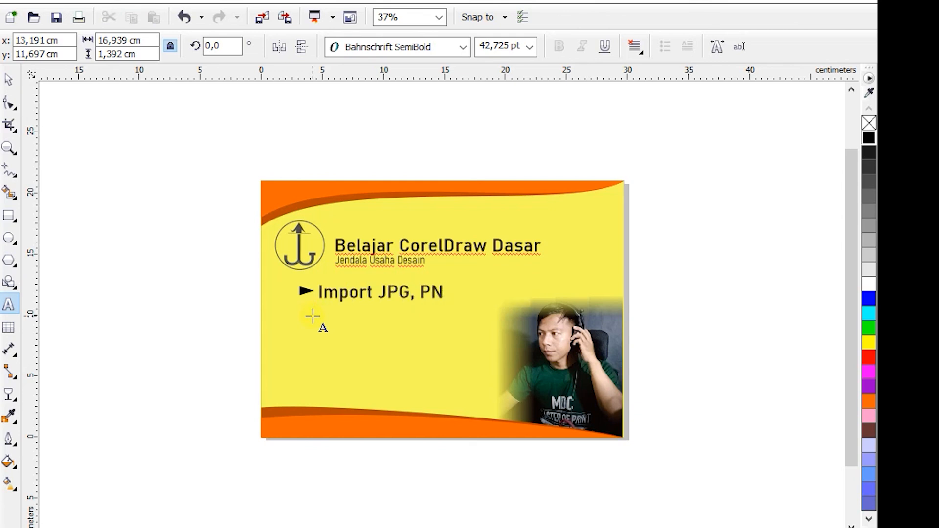
click(9, 80)
drag(457, 312, 430, 304)
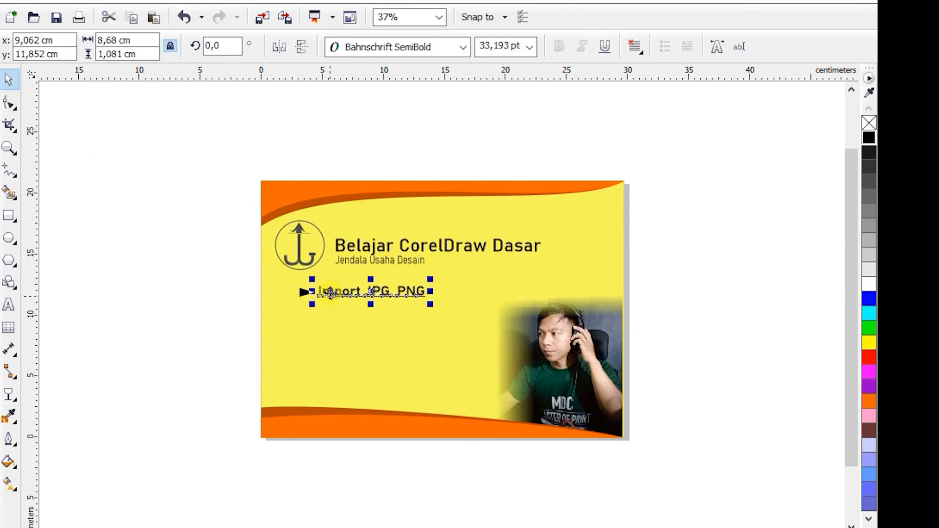
Fill the triangle bullet with the colour sampled from the "Import JPG, PNG" text
click(303, 293)
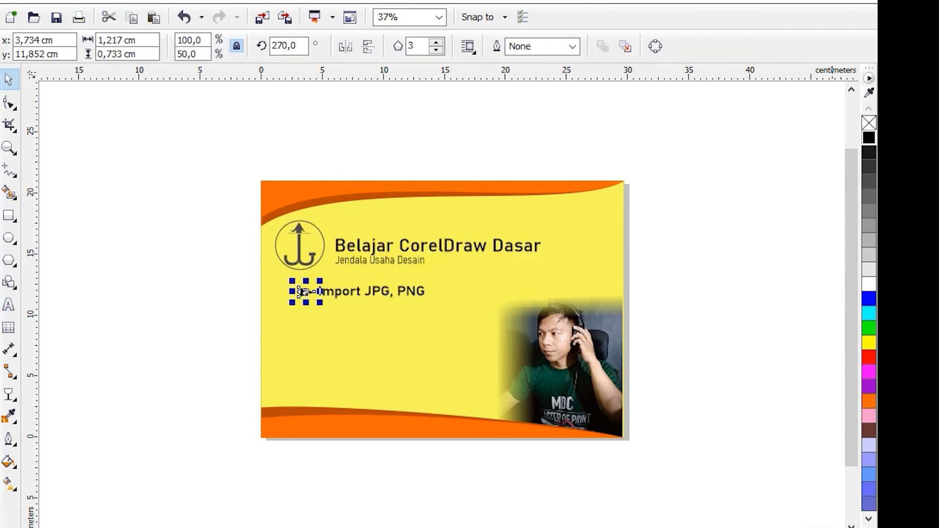
key(shift+F11)
click(661, 273)
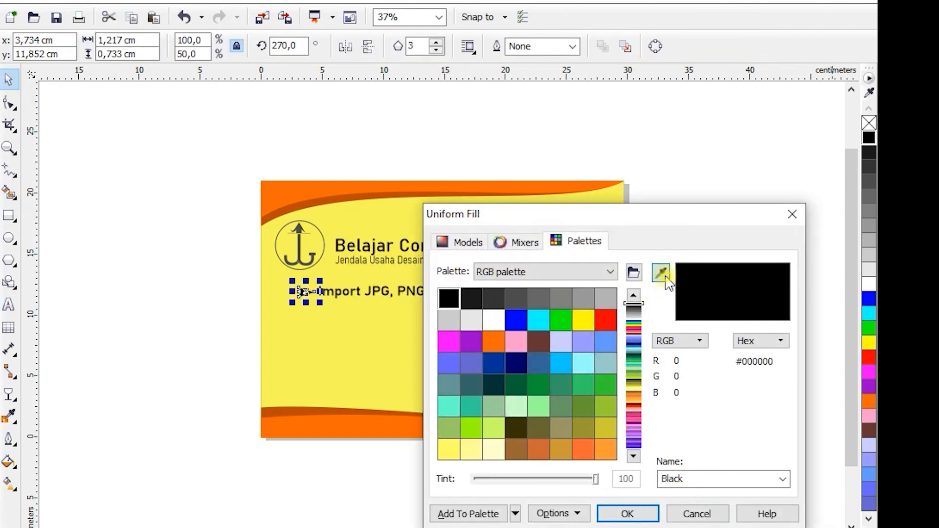
click(344, 291)
click(631, 513)
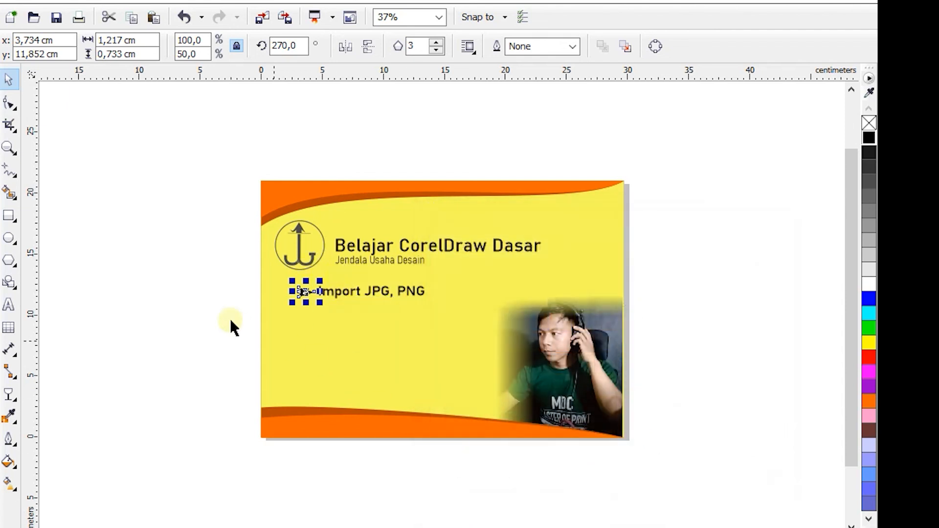
Duplicate the bullet and its text line directly below and repeat the copy downwards to build a seven-row list
click(229, 317)
drag(254, 277, 430, 325)
click(210, 289)
drag(237, 279, 448, 324)
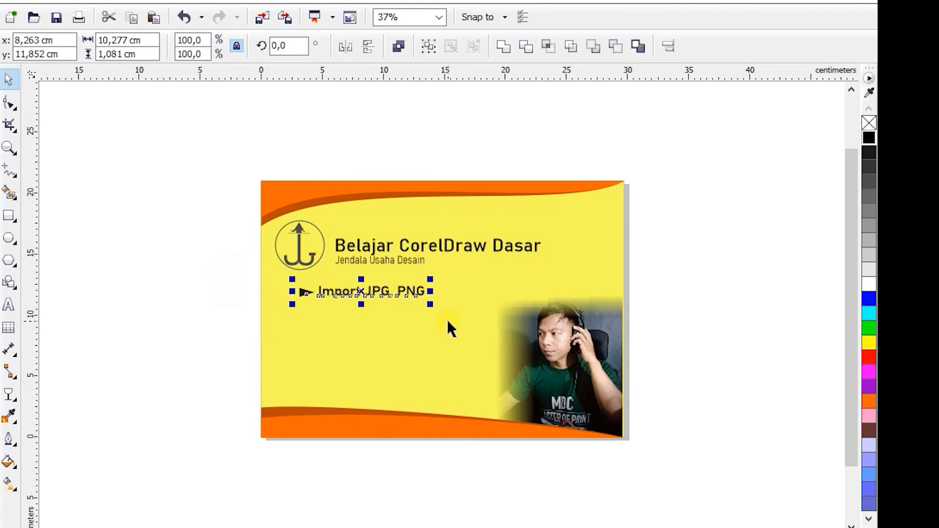
mouse_move(370, 292)
mouse_down()
mouse_move(364, 309)
mouse_move(380, 300)
mouse_move(368, 276)
mouse_move(373, 310)
mouse_up()
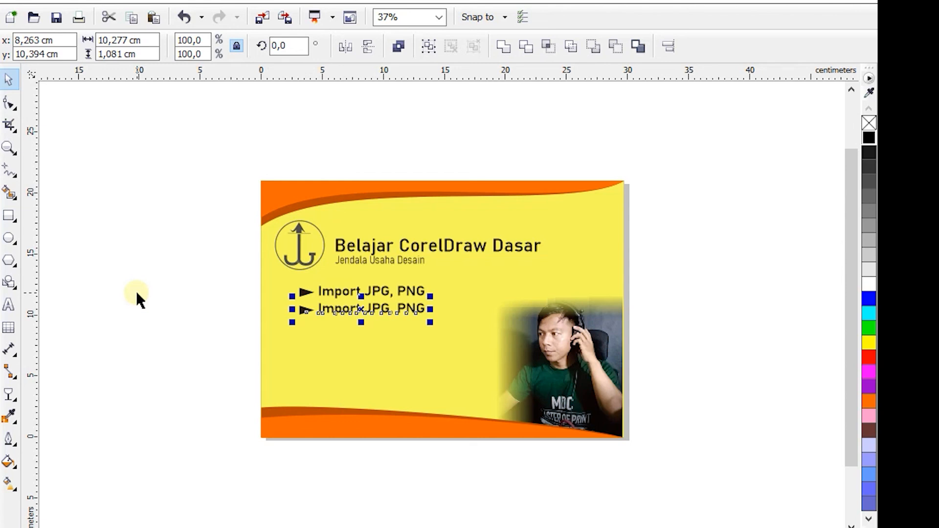
key(ctrl+r)
key(ctrl+r)
key(ctrl+r)
key(ctrl+r)
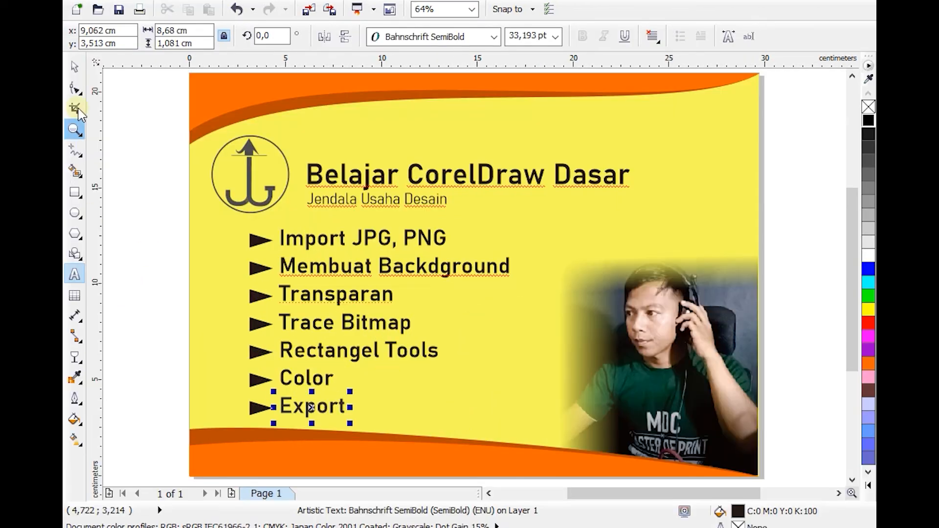
Narrow all seven triangle bullets together to 50% of their width
click(142, 210)
drag(160, 211, 284, 431)
drag(274, 323, 247, 321)
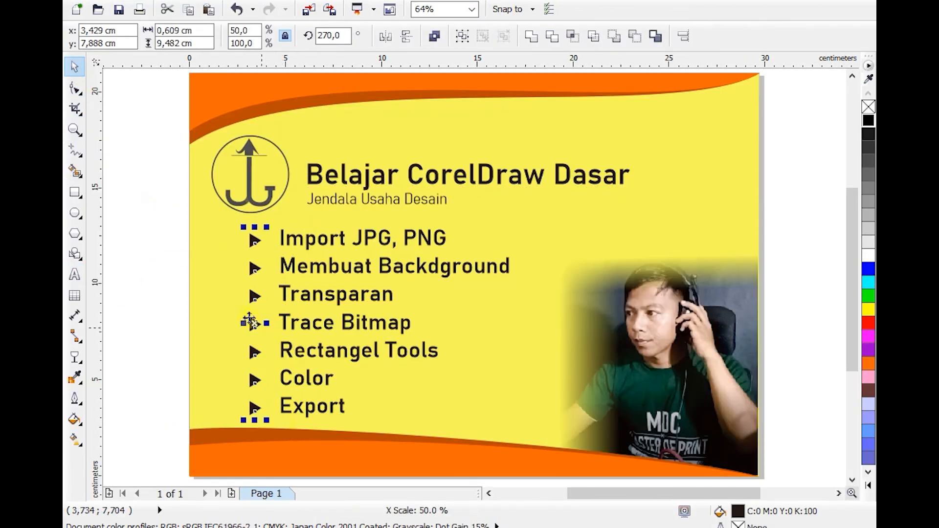
key(Escape)
Select every object in the layout and centre the selection on the page
key(shift+F4)
key(ctrl+a)
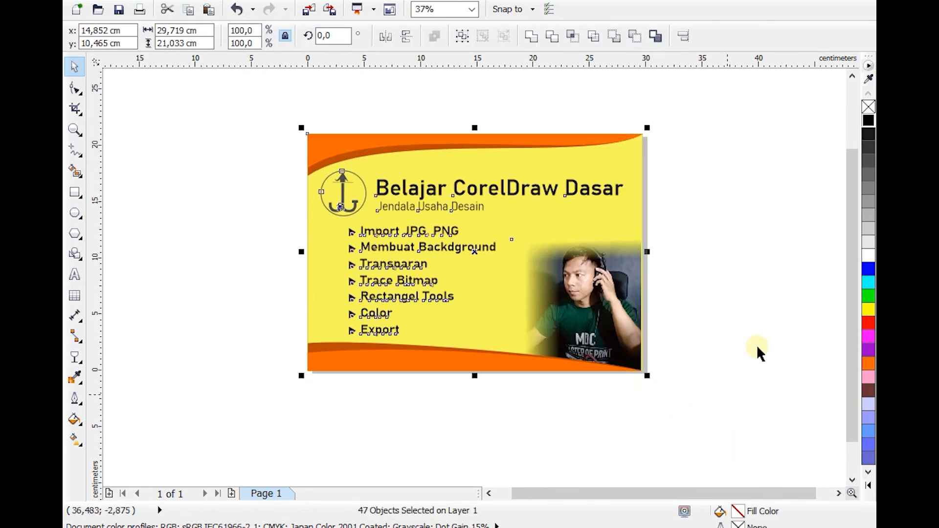
key(p)
click(724, 356)
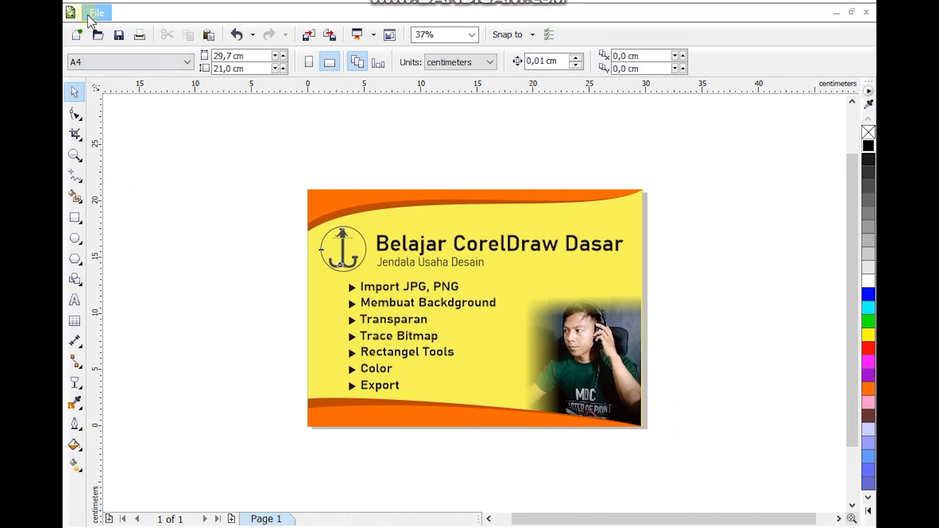
Export the finished layout to the Downloads folder as a JPG - JPEG Bitmaps file named cover
click(94, 13)
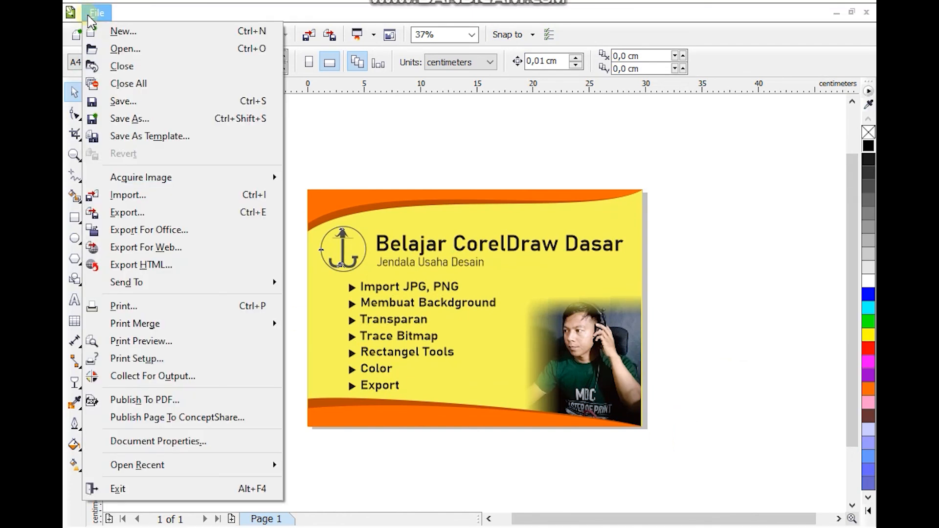
click(139, 216)
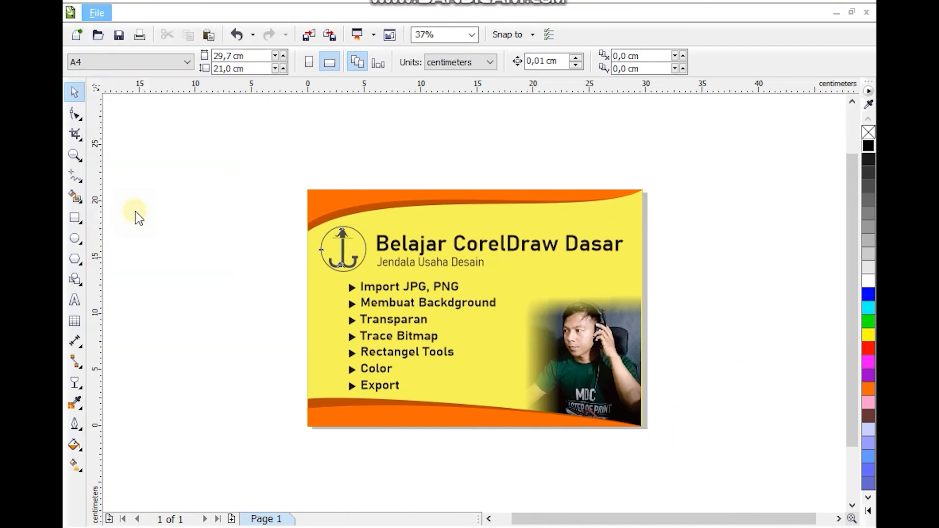
click(457, 366)
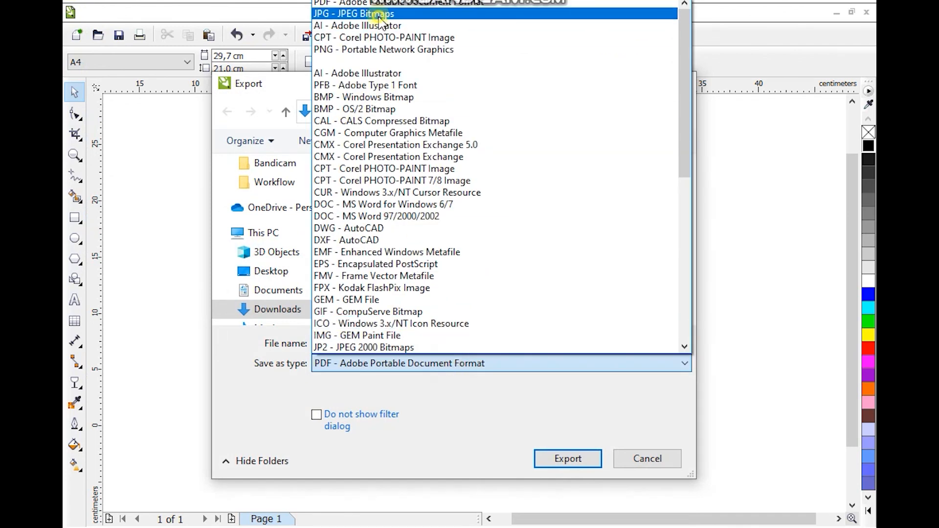
click(379, 14)
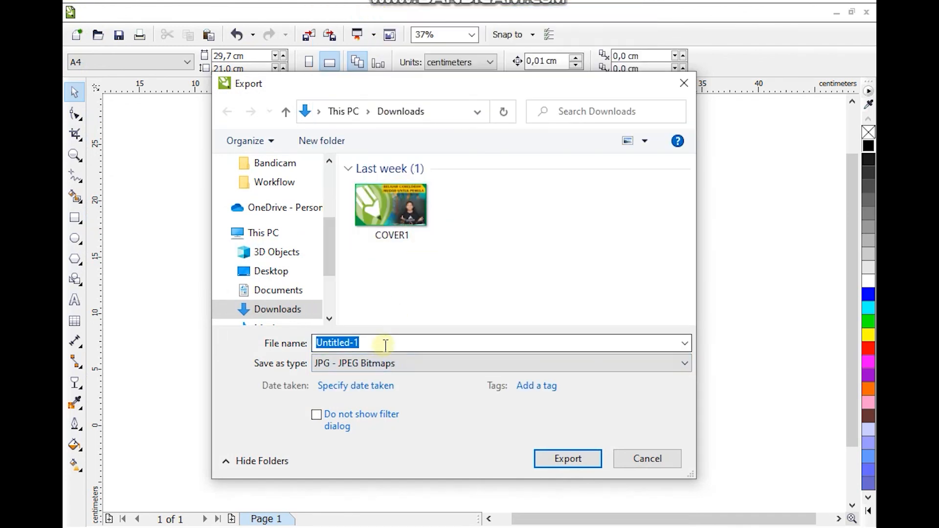
text(cover)
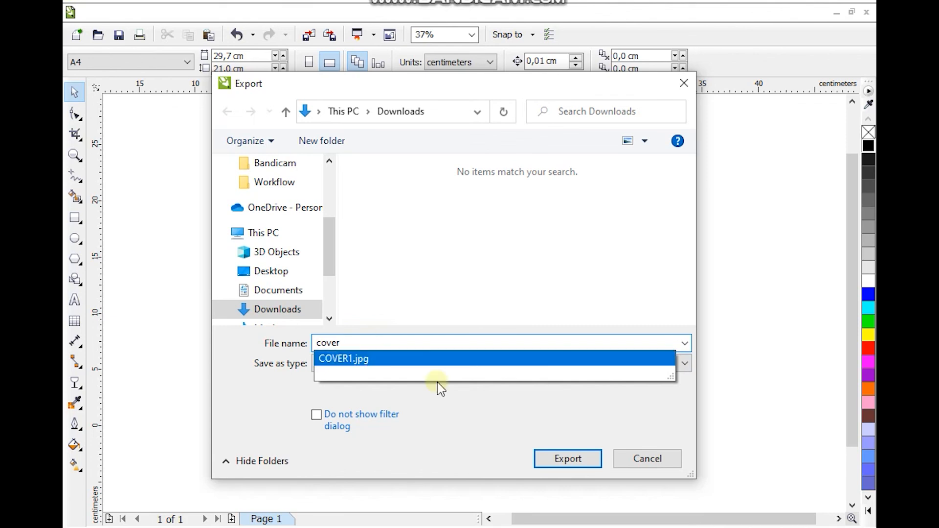
click(437, 413)
click(560, 463)
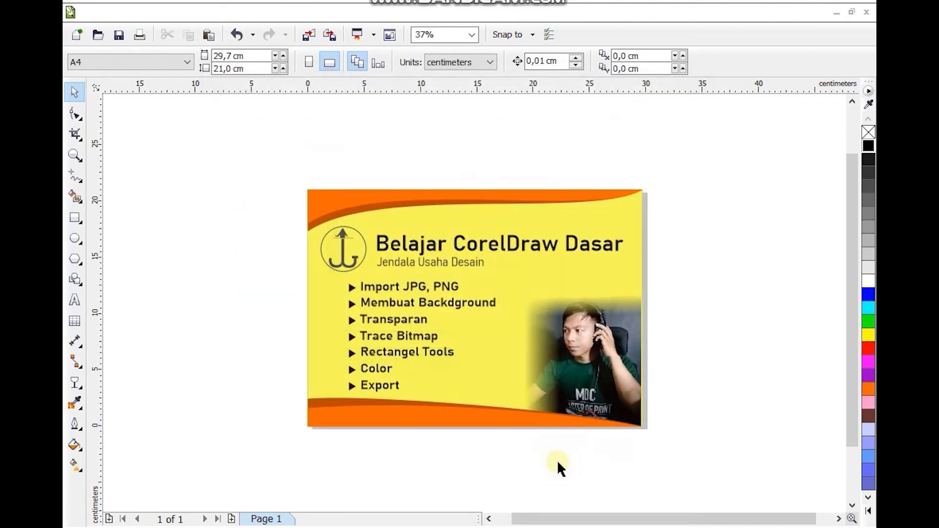
click(416, 216)
click(424, 480)
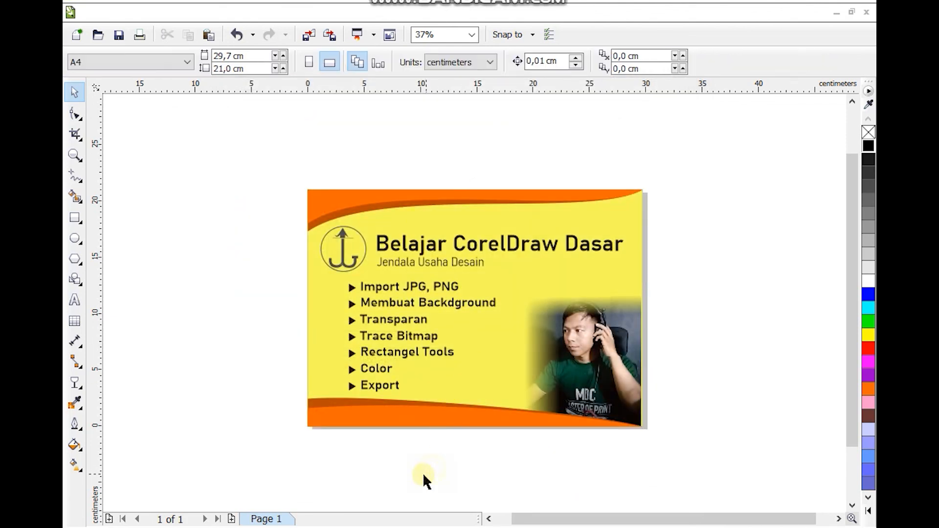
Switch to the Downloads folder in File Explorer and open the exported cover image to check it
click(414, 526)
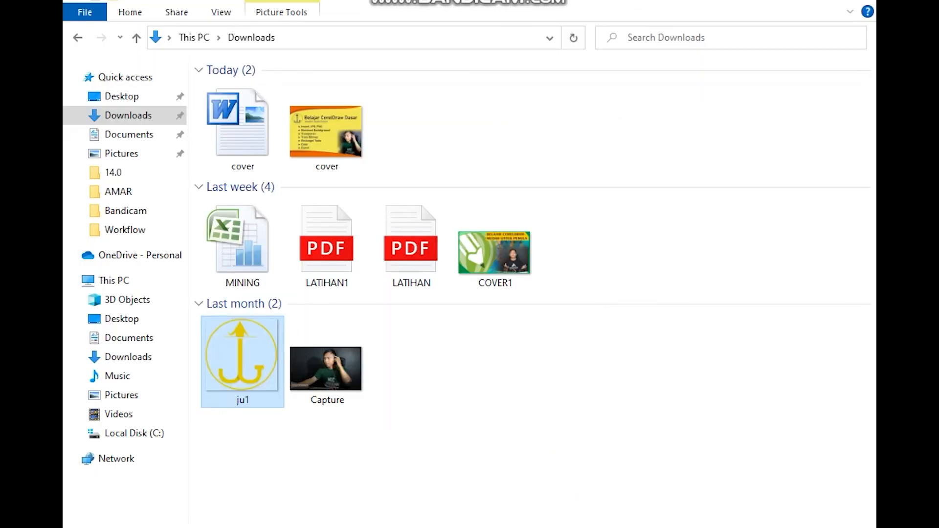
click(319, 139)
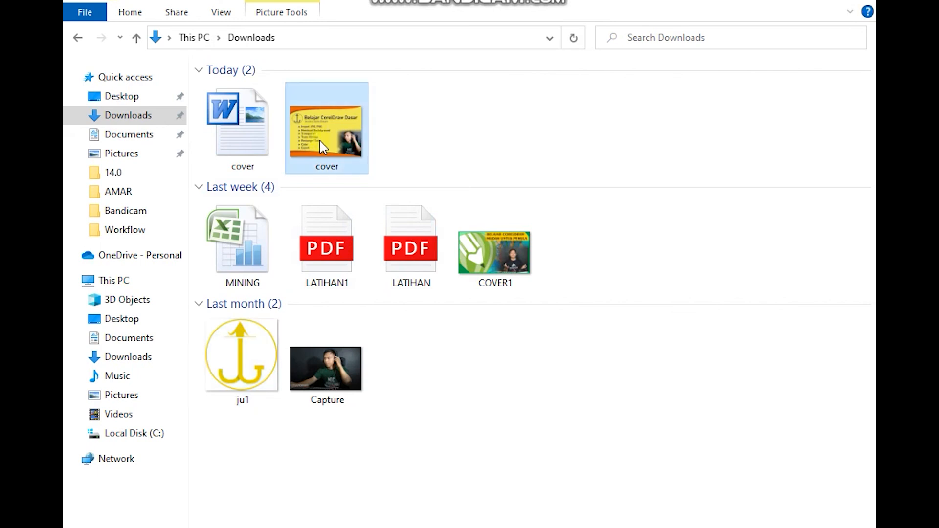
double_click(321, 147)
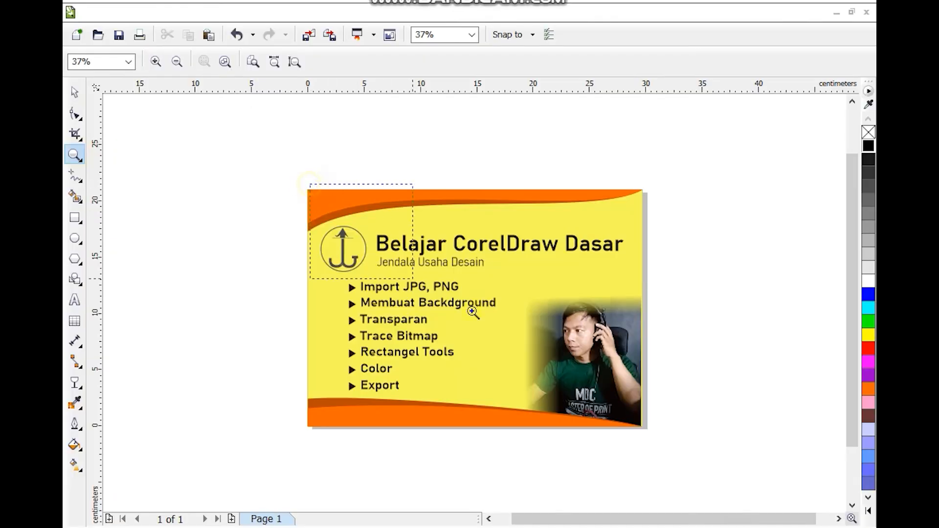
drag(472, 312, 654, 442)
key(space)
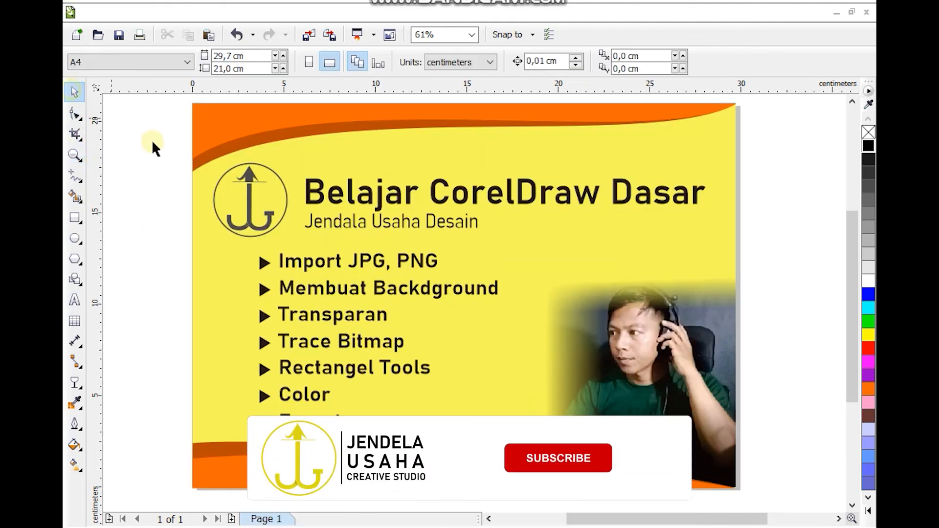